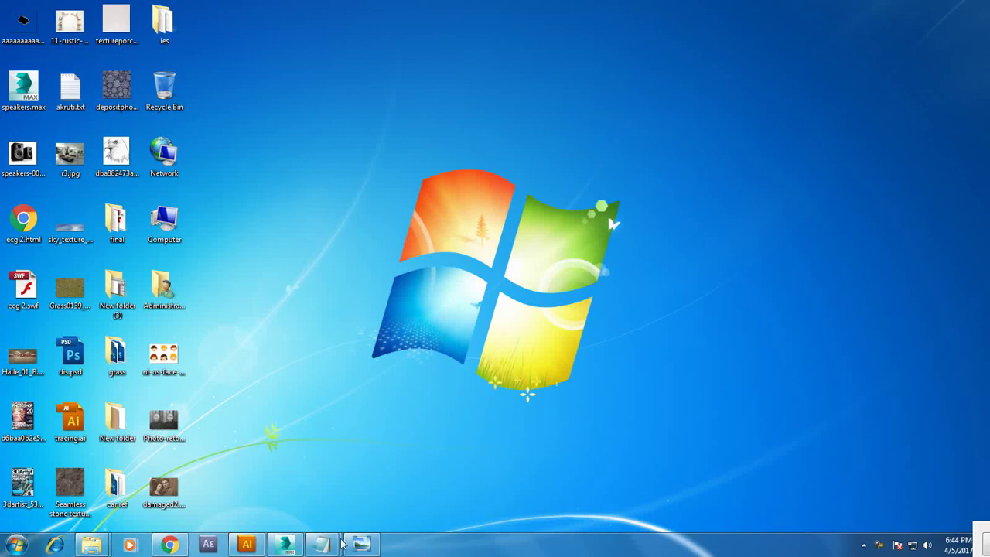
- Restore the 3ds Max window and select the floor plane Plane001
click(285, 545)
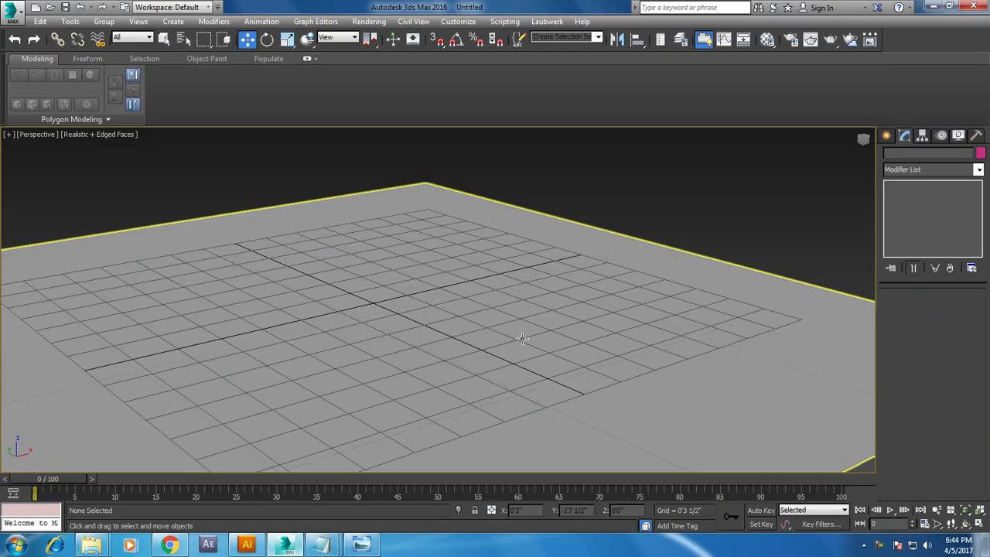
click(614, 306)
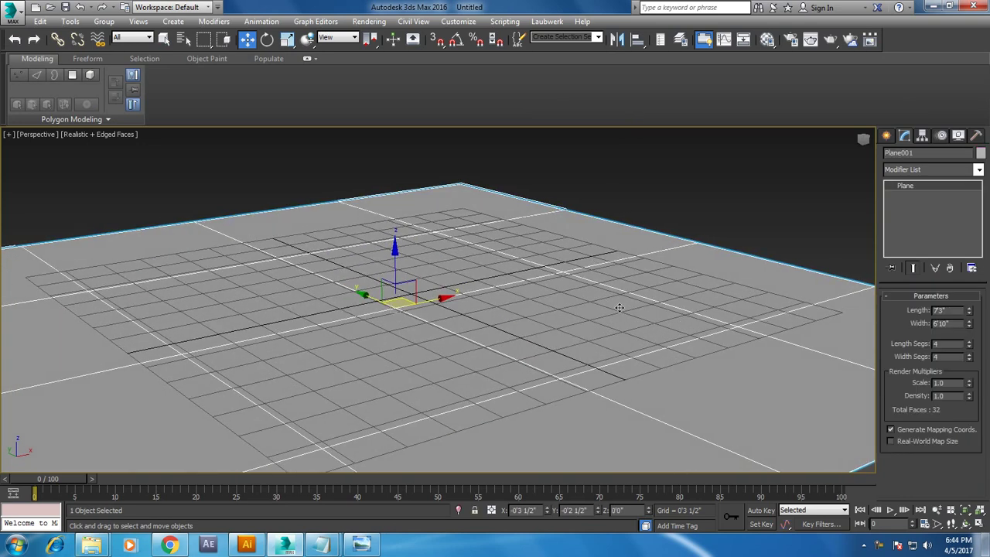
- Assign NVIDIA mental ray as the production renderer in Render Setup, then reselect the floor plane
click(368, 21)
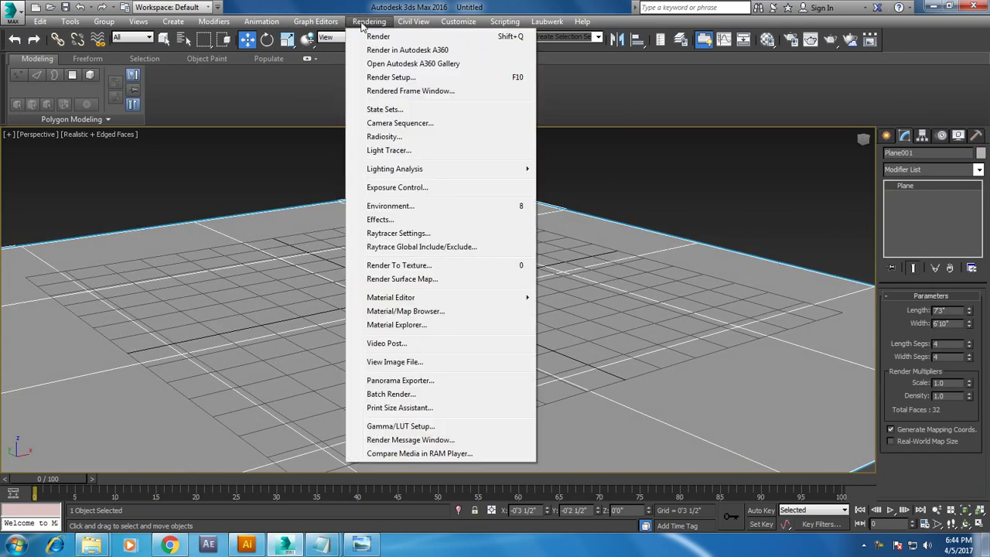
click(428, 78)
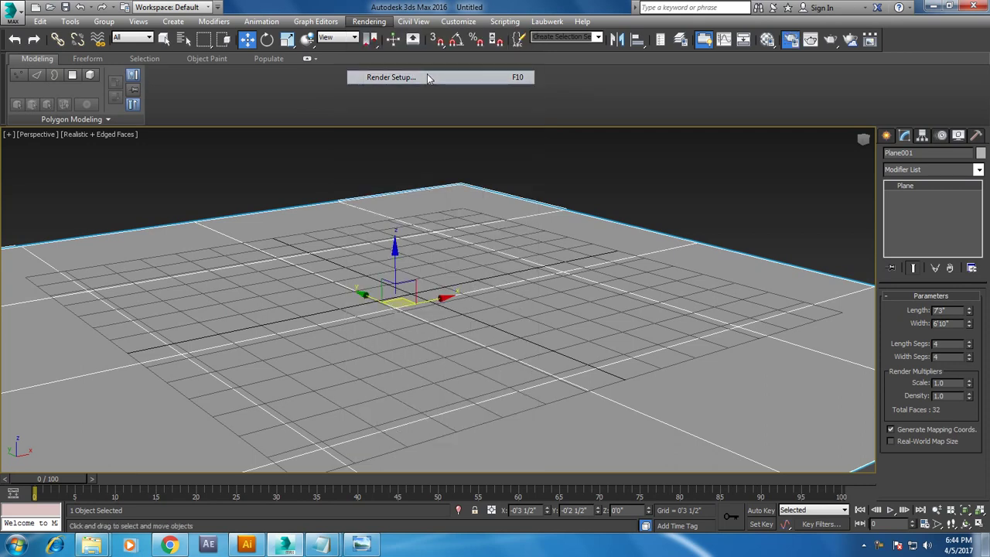
drag(730, 317, 763, 7)
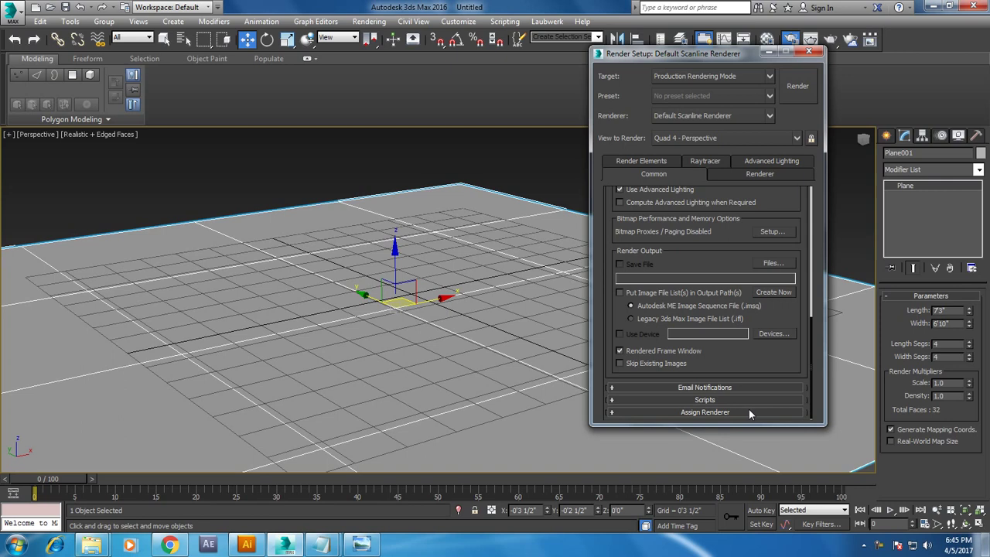
click(747, 411)
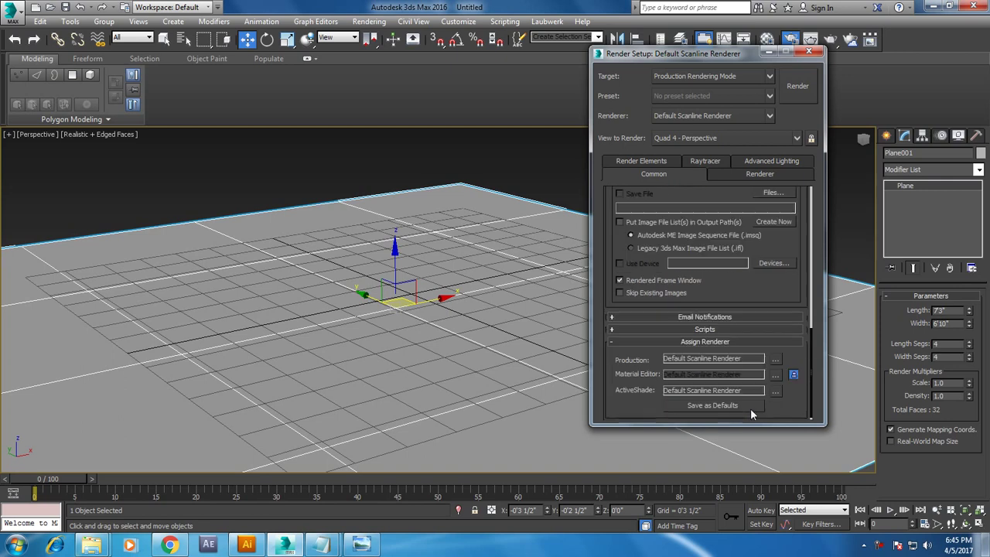
click(774, 360)
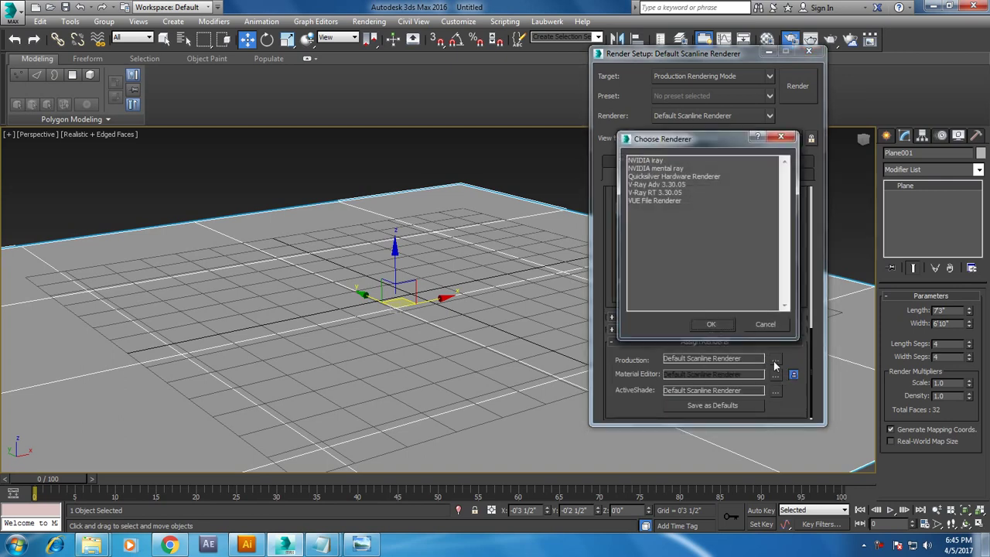
double_click(668, 169)
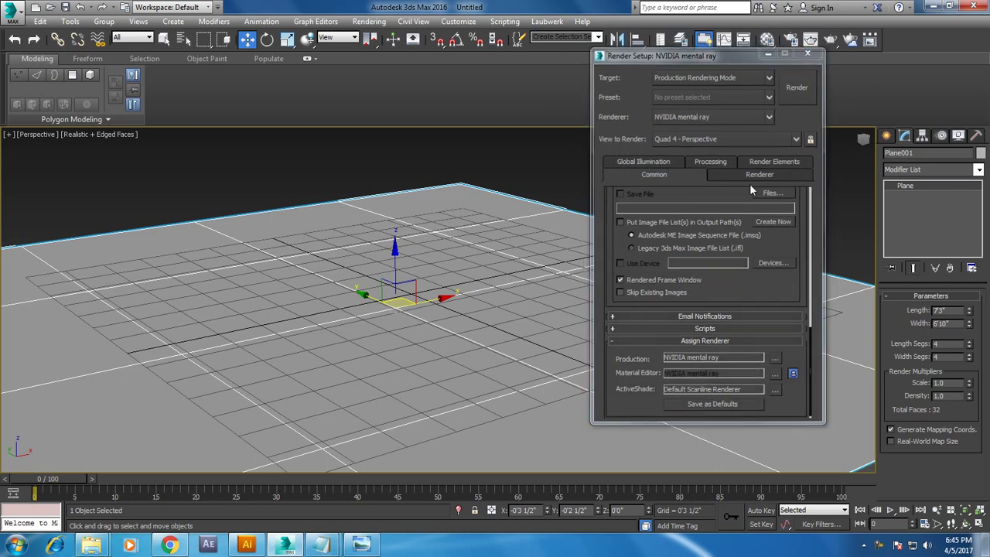
click(809, 51)
click(748, 184)
click(618, 317)
scroll(611, 328, up, 3)
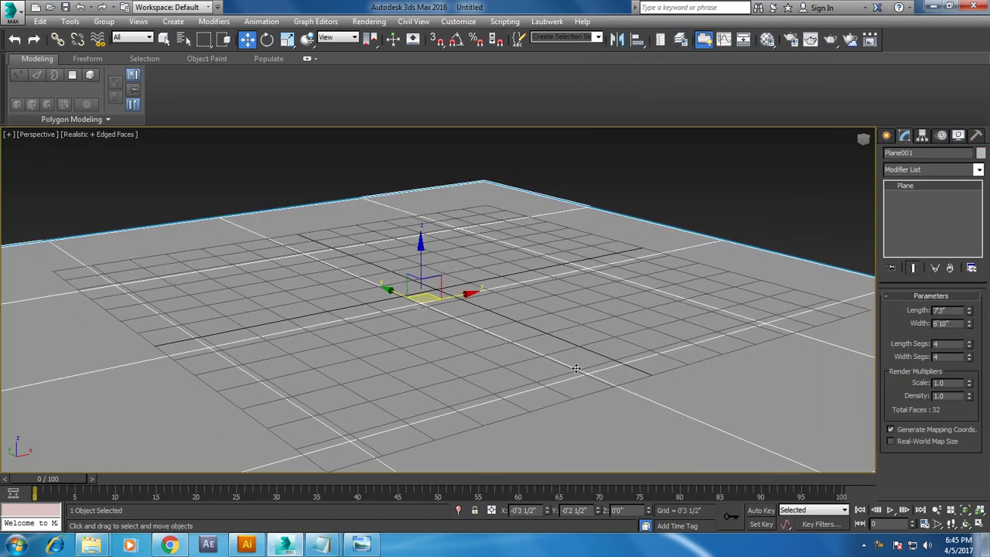
- Maximize the Top view and pick the AEC Extended Wall tool
scroll(552, 382, up, 1)
key(alt+w)
click(232, 221)
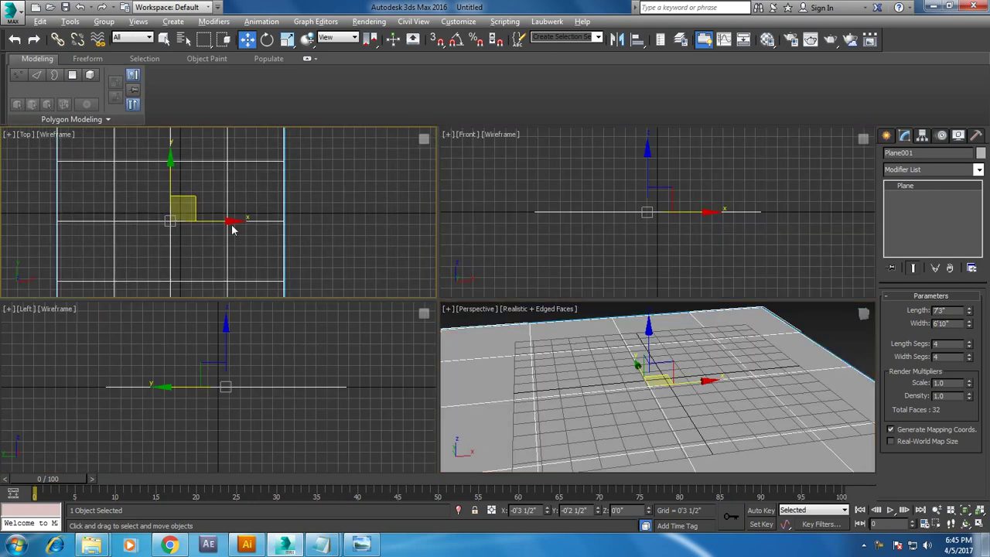
key(alt+w)
scroll(370, 245, up, 2)
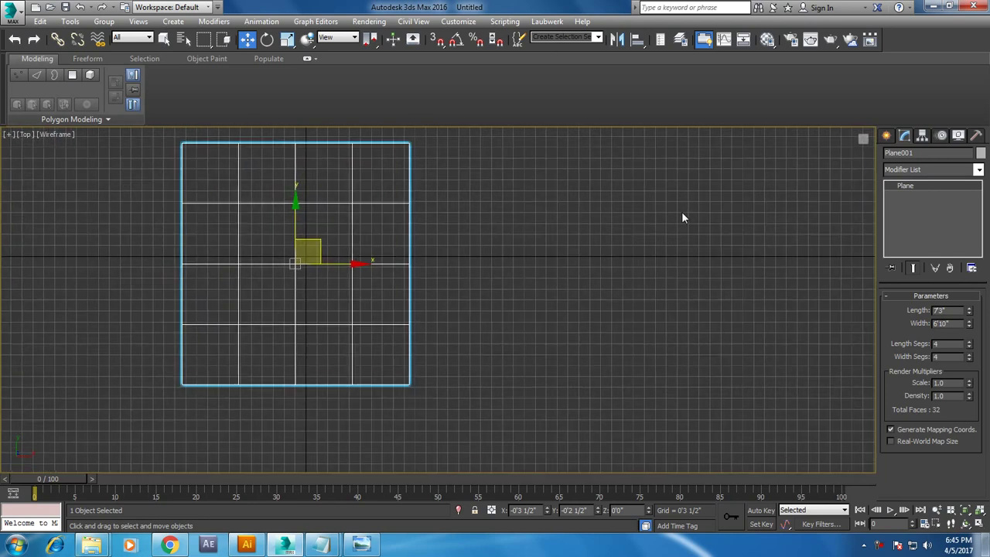
click(887, 136)
click(916, 174)
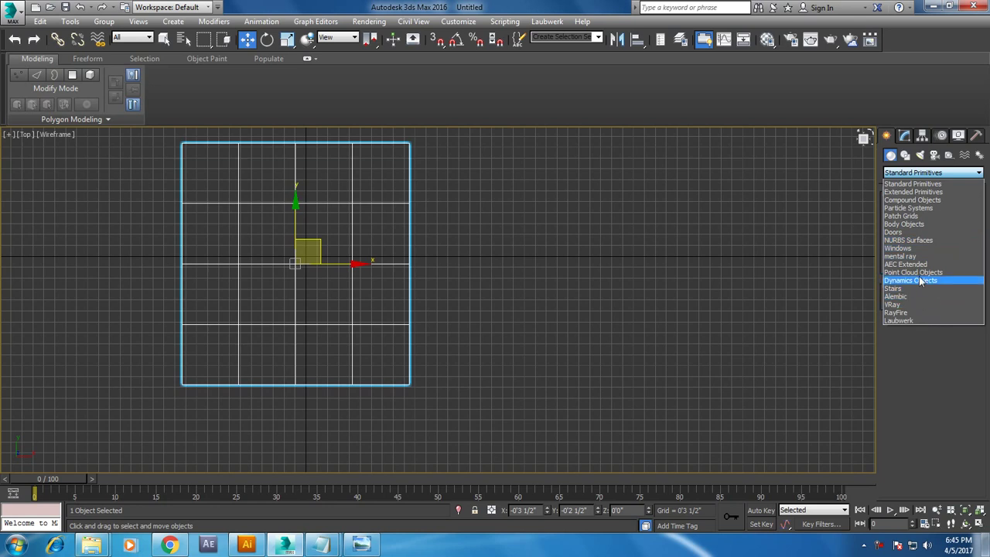
click(922, 266)
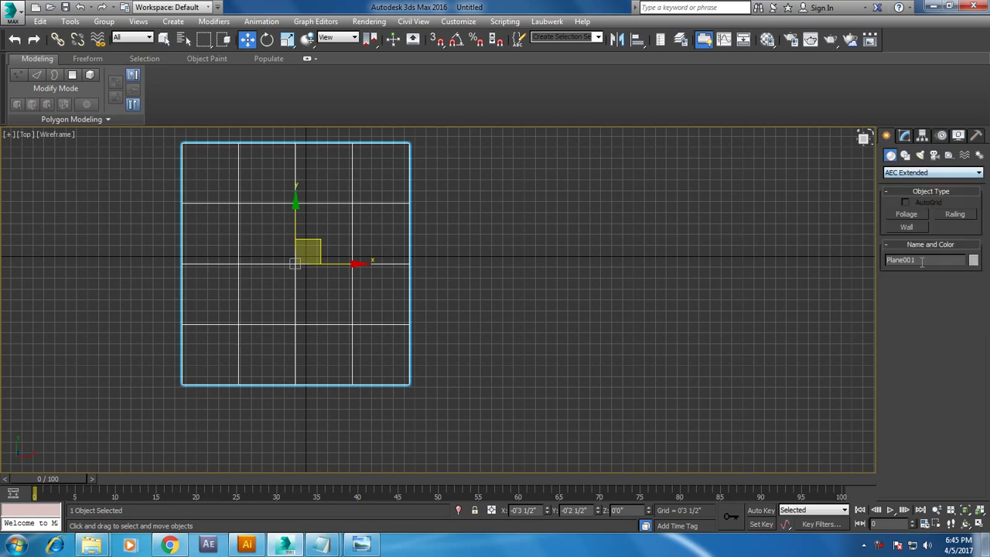
click(925, 228)
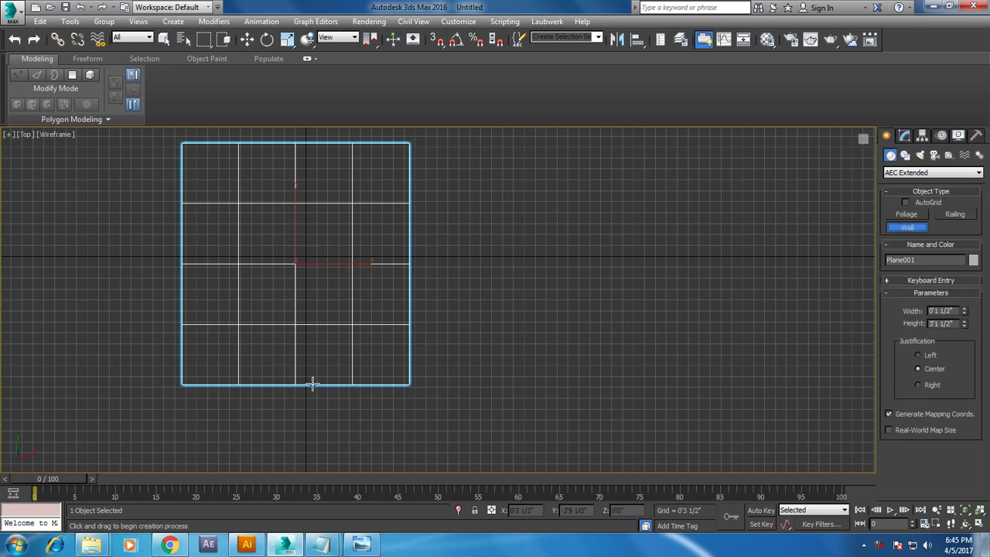
- Draw walls along the plane's left, top and right edges
middle_drag(313, 383, 356, 370)
drag(222, 372, 222, 127)
middle_drag(404, 181, 400, 250)
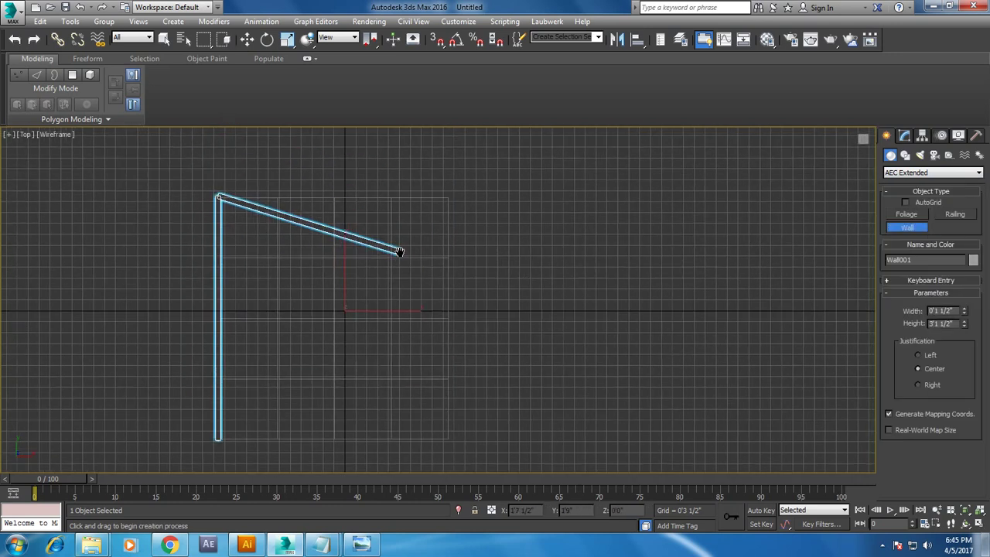
click(448, 197)
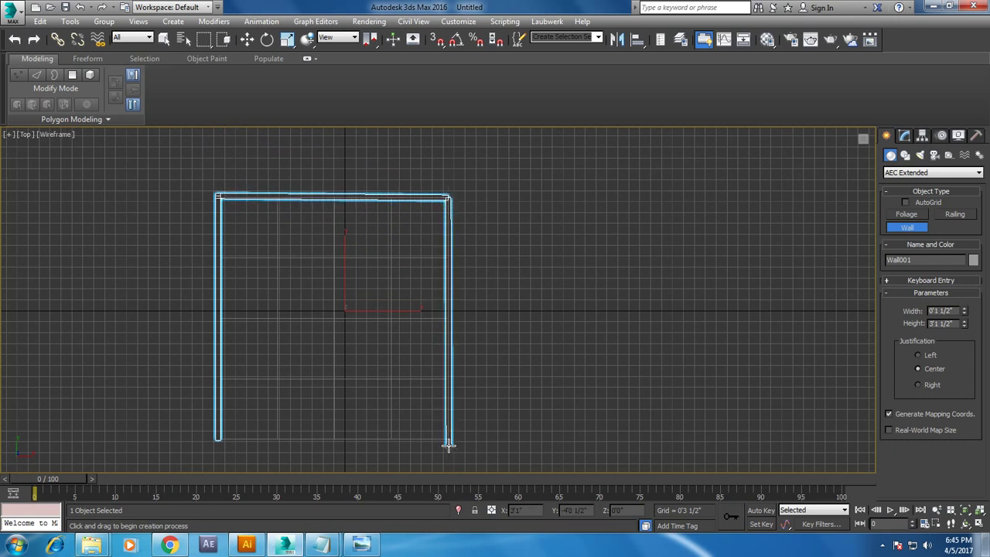
click(449, 442)
right_click(450, 445)
- Maximize the Perspective view and orbit to a low angle on the walled floor
key(alt+w)
middle_click(508, 398)
key(alt+w)
mouse_move(508, 398)
alt+middle_down()
mouse_move(512, 364)
mouse_move(556, 407)
mouse_move(548, 368)
mouse_move(568, 382)
mouse_move(516, 363)
alt+middle_up()
scroll(515, 361, up, 2)
- Open the Material Editor and change slot 01 - Default to a mental ray Arch & Design material
key(m)
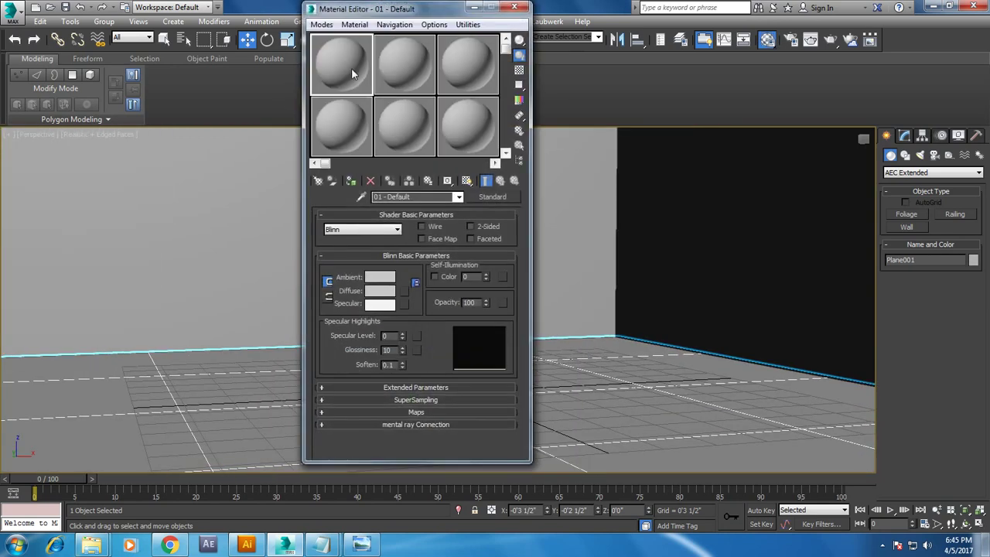
click(492, 197)
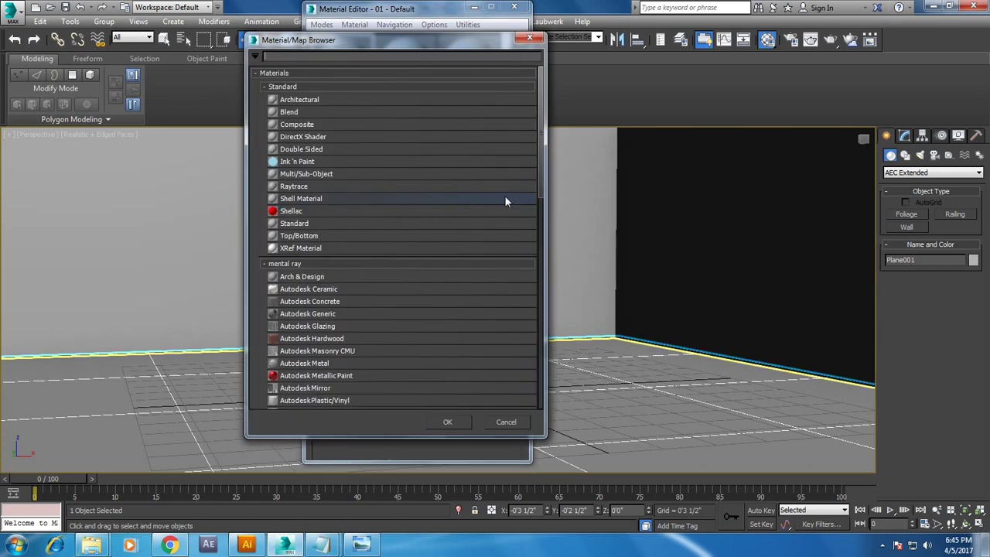
click(265, 264)
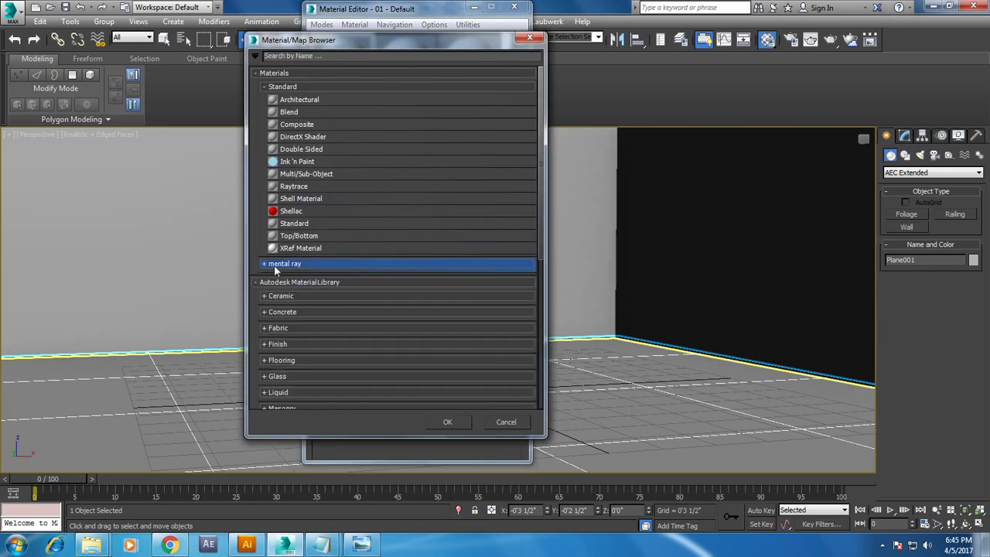
click(273, 267)
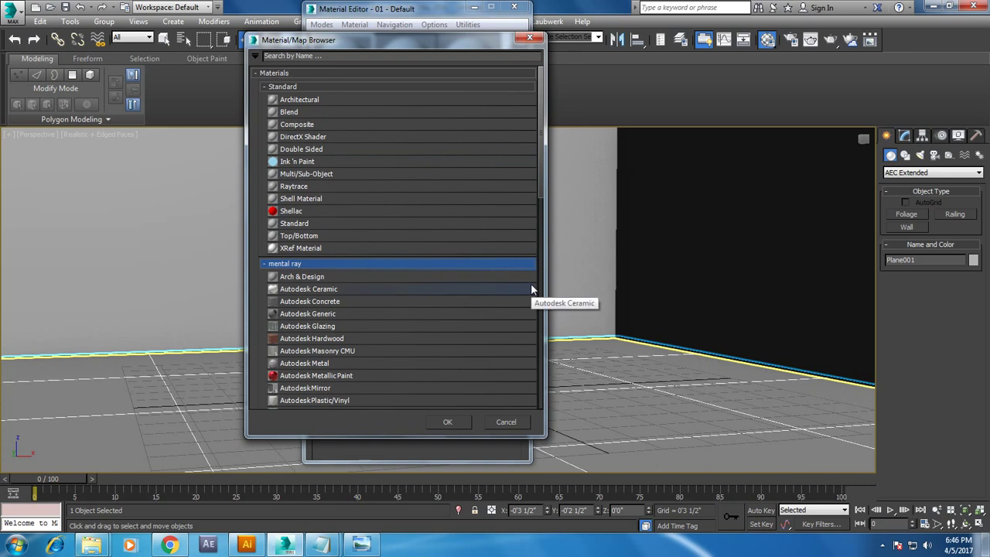
double_click(321, 276)
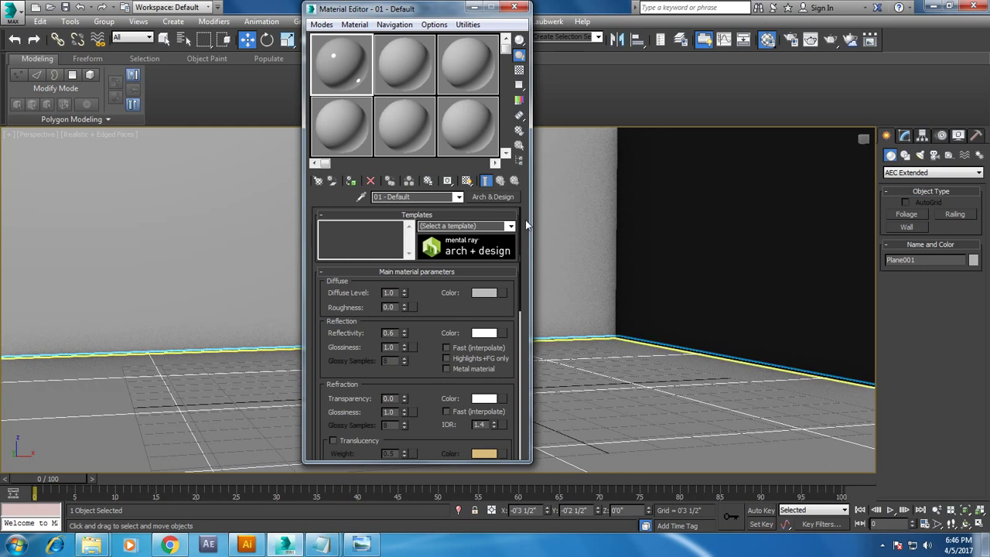
- Apply the Glazed Ceramic Tiles template, assign it to the floor and show it shaded in the viewport
click(511, 226)
mouse_move(511, 290)
mouse_down()
mouse_move(511, 315)
mouse_move(511, 236)
mouse_up()
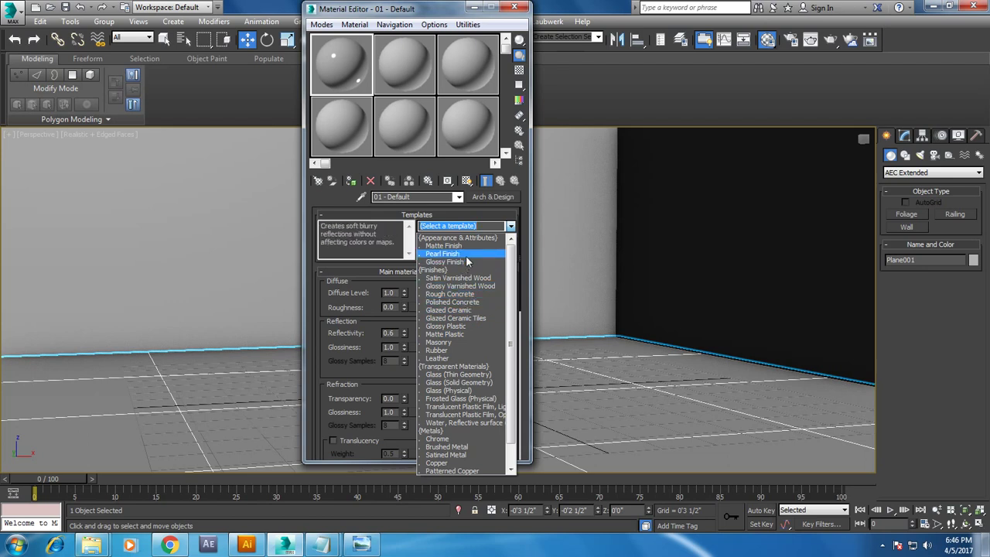
click(481, 318)
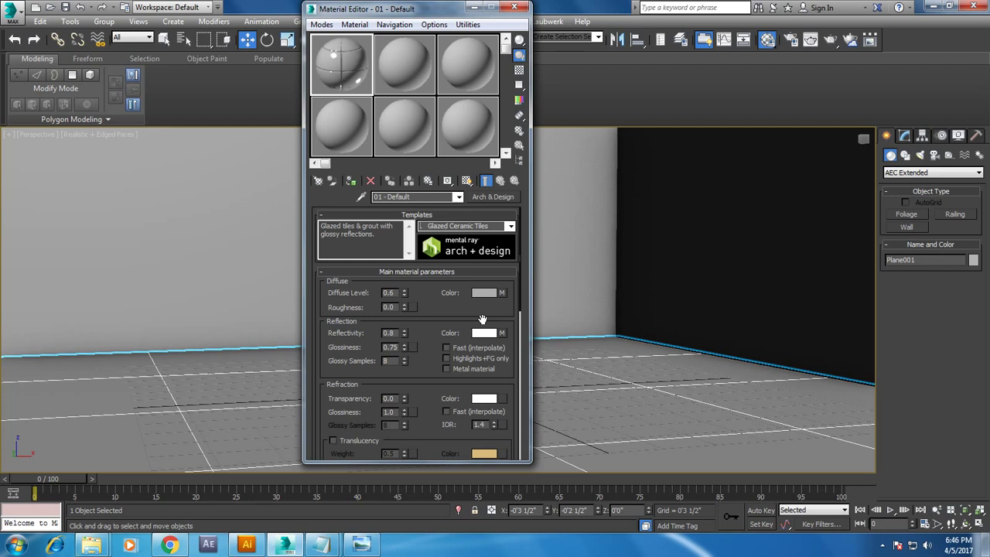
mouse_move(709, 343)
alt+middle_down()
mouse_move(698, 294)
mouse_move(693, 310)
alt+middle_up()
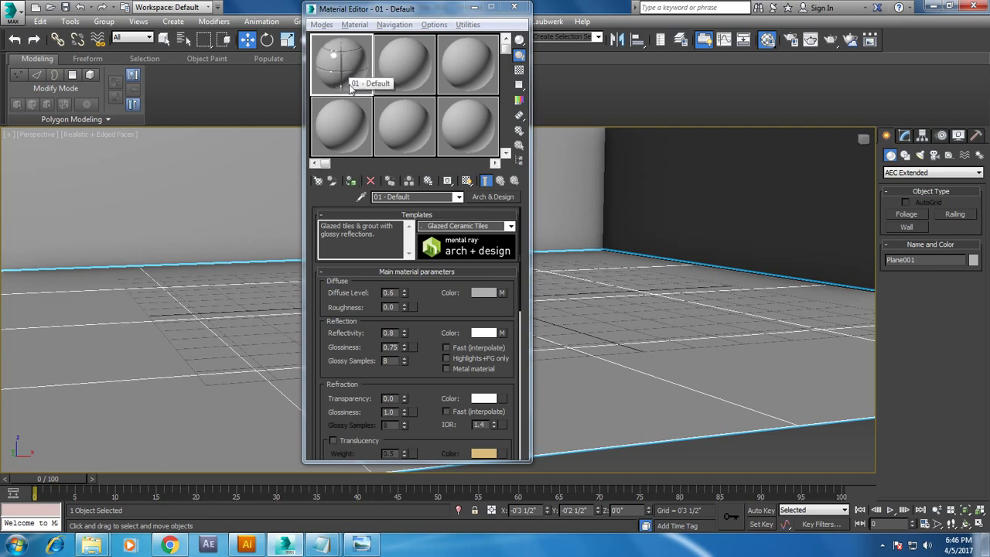
click(349, 184)
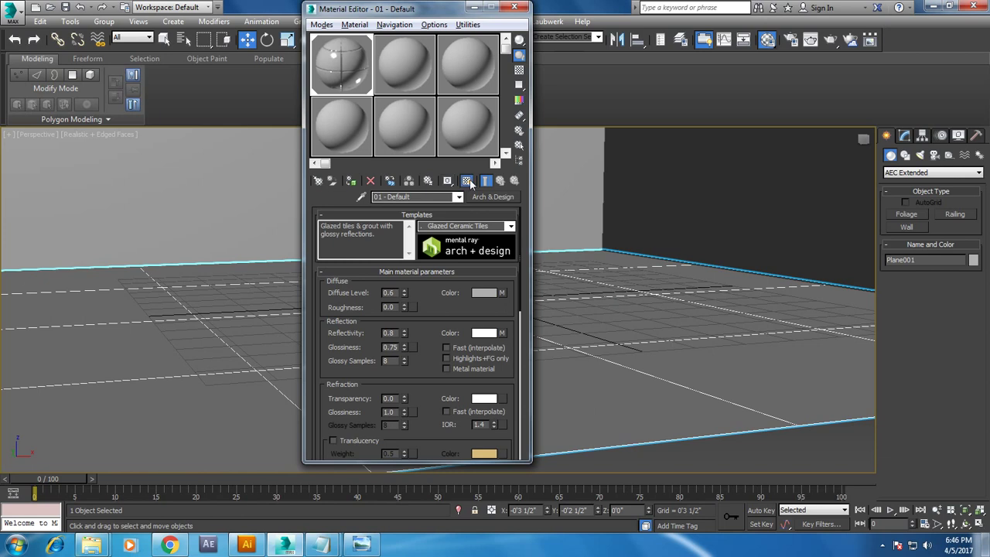
click(469, 182)
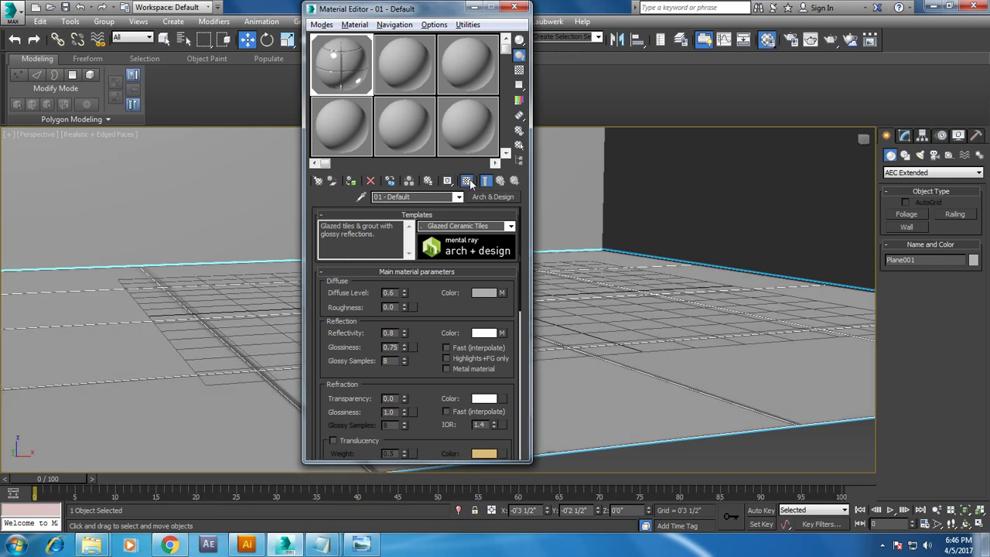
- Set the diffuse tiles map's U and V tiling to 3
click(502, 293)
double_click(407, 275)
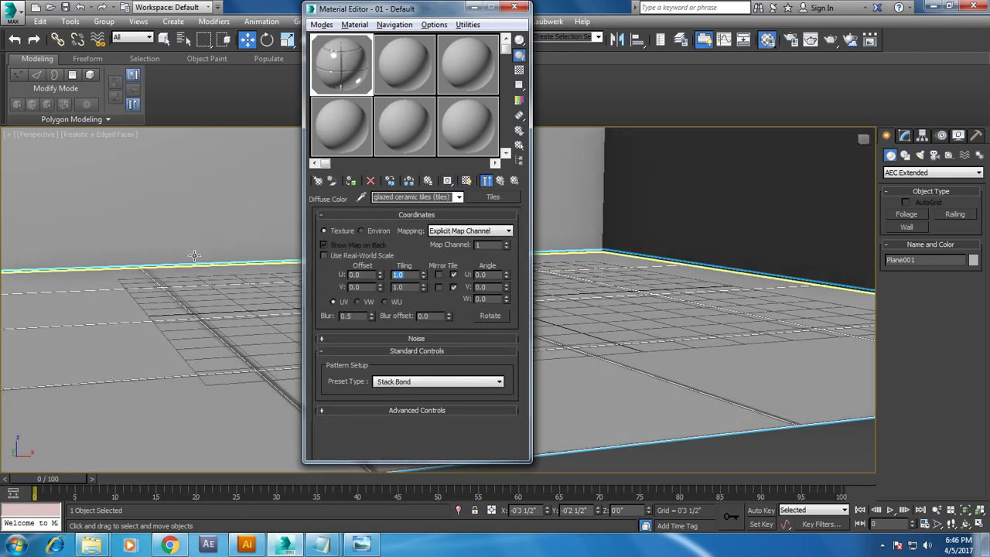
text(3)
key(Tab)
text(3)
key(Return)
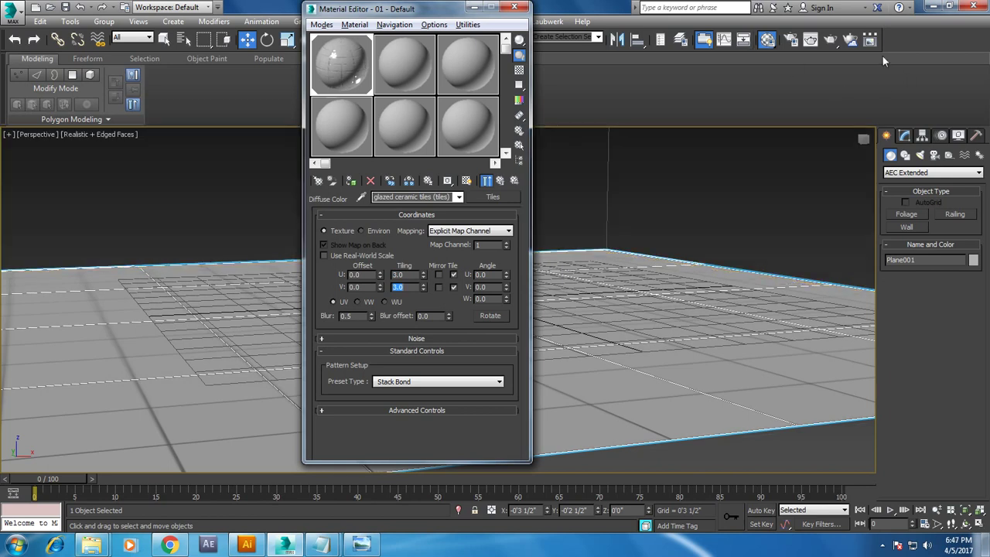
- Render a test of the tiled floor, then raise the material's diffuse level to 0.67
click(829, 40)
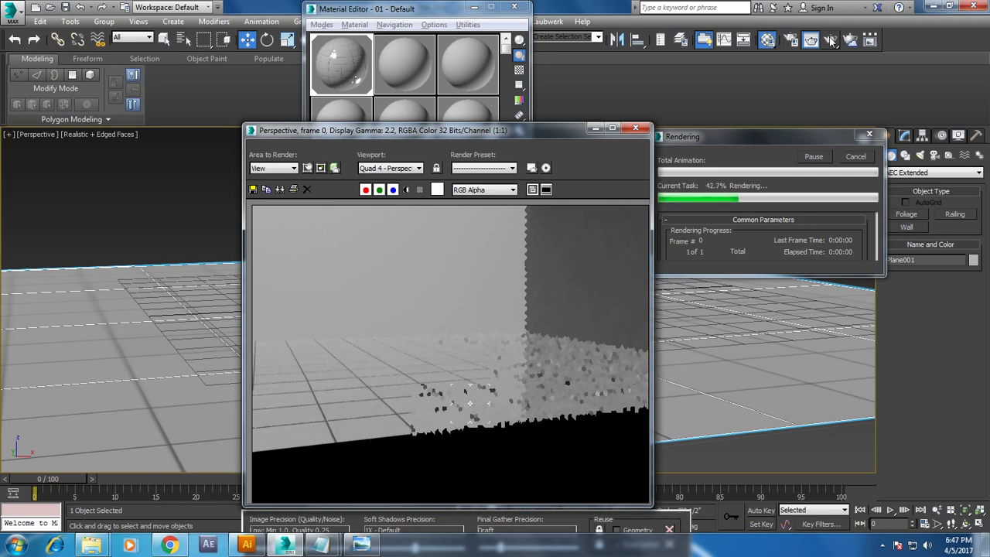
click(640, 133)
click(498, 184)
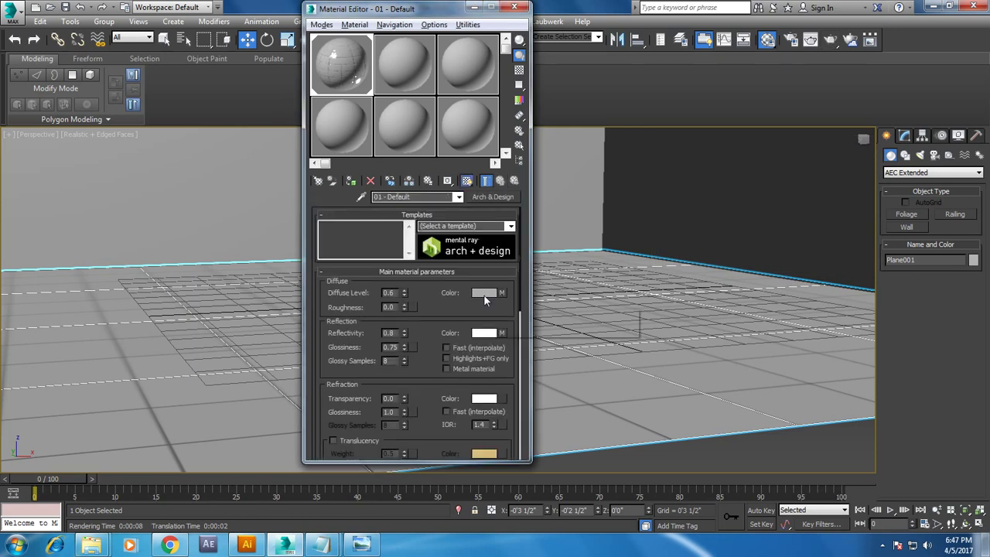
mouse_move(701, 333)
alt+middle_down()
mouse_move(596, 351)
mouse_move(654, 348)
alt+middle_up()
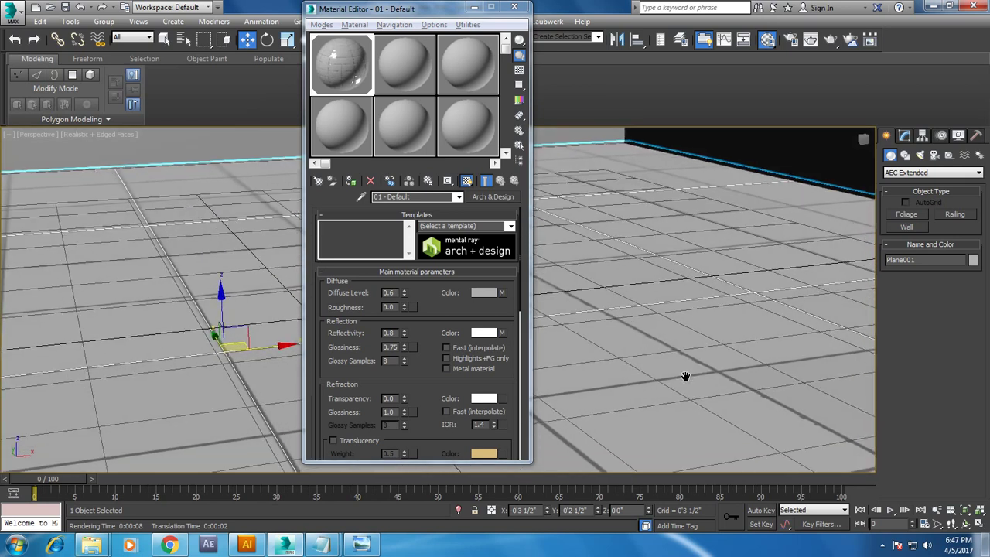
click(403, 290)
click(404, 290)
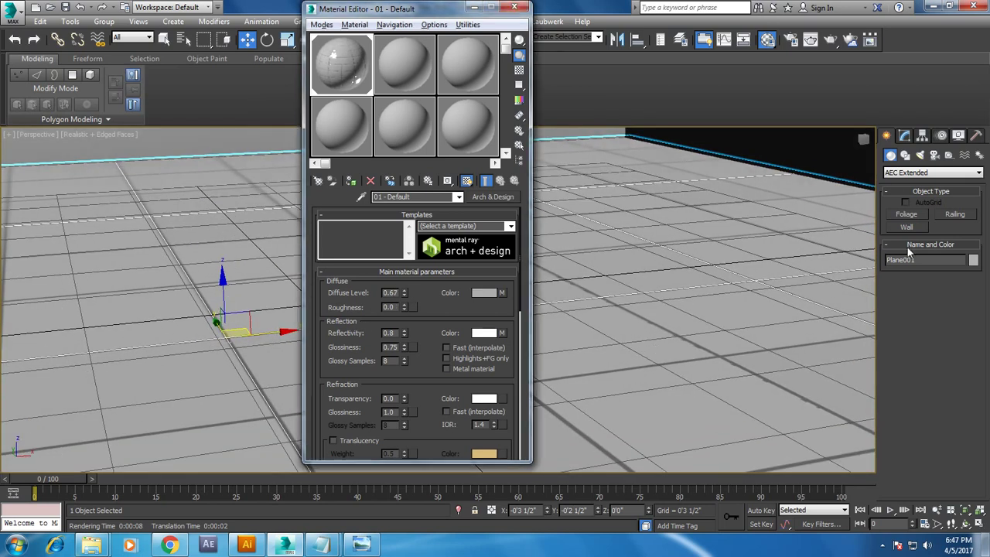
- Switch the Create panel's object category to Standard Primitives
click(901, 171)
click(916, 182)
alt+middle_drag(762, 209, 761, 247)
- Create a thin box and lift it above the floor
click(907, 214)
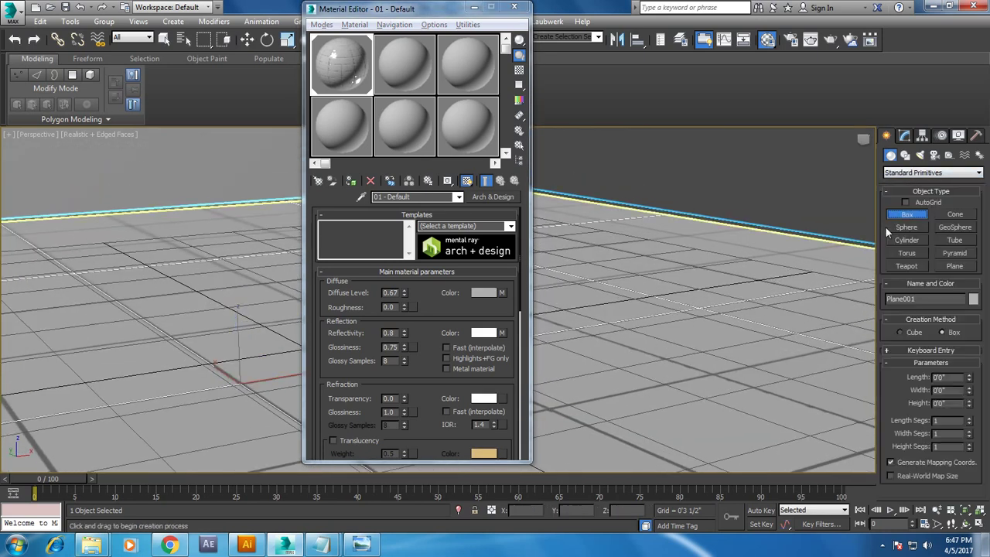
alt+middle_drag(653, 278, 653, 296)
drag(677, 267, 626, 360)
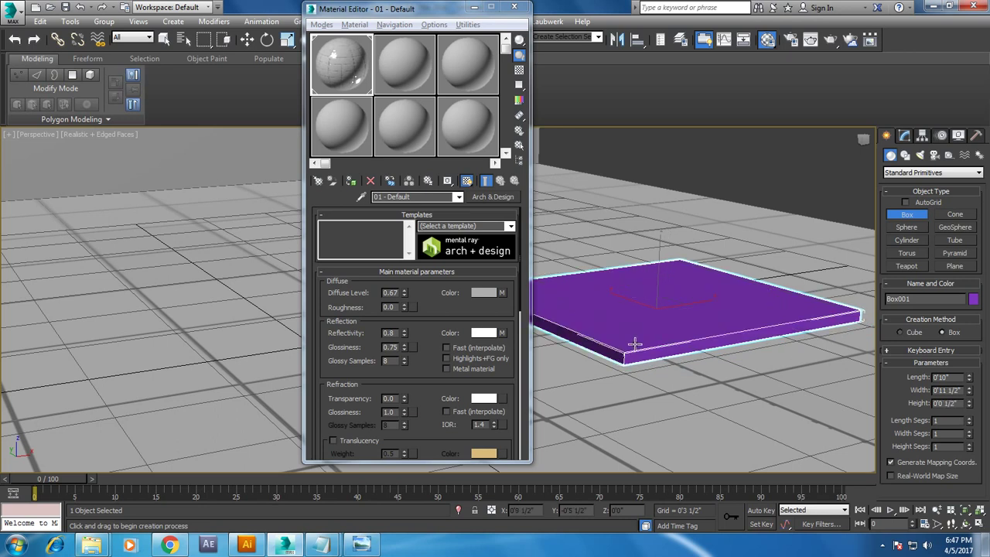
click(633, 348)
key(w)
drag(677, 306, 679, 201)
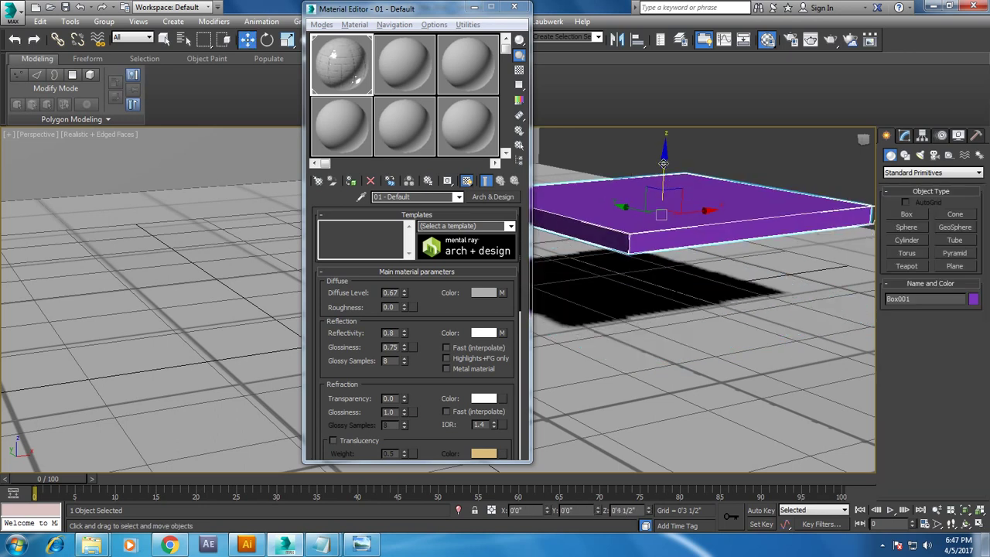
- In the maximized Top view, scale the box wider along X
key(alt+w)
right_click(22, 256)
key(alt+w)
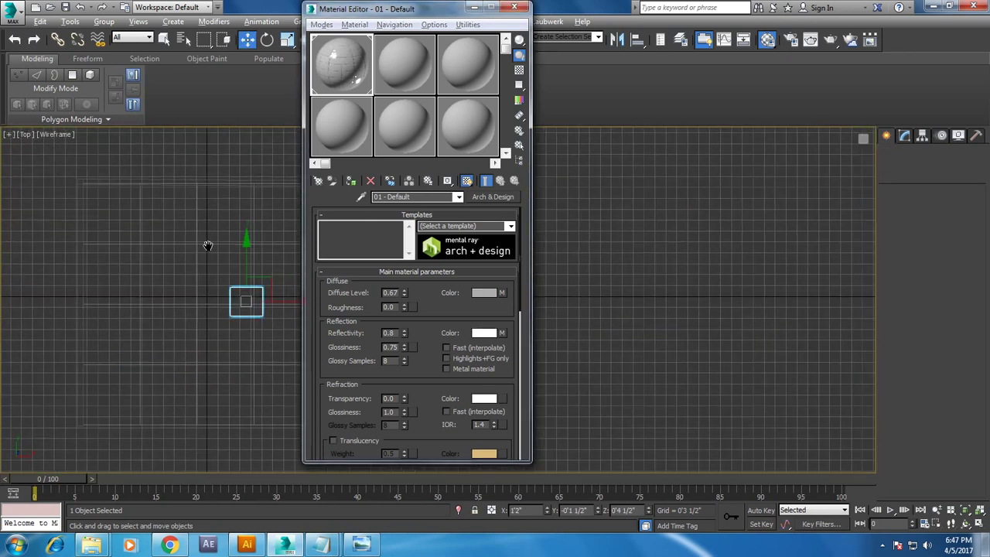
middle_drag(23, 262, 94, 280)
scroll(224, 249, up, 2)
key(r)
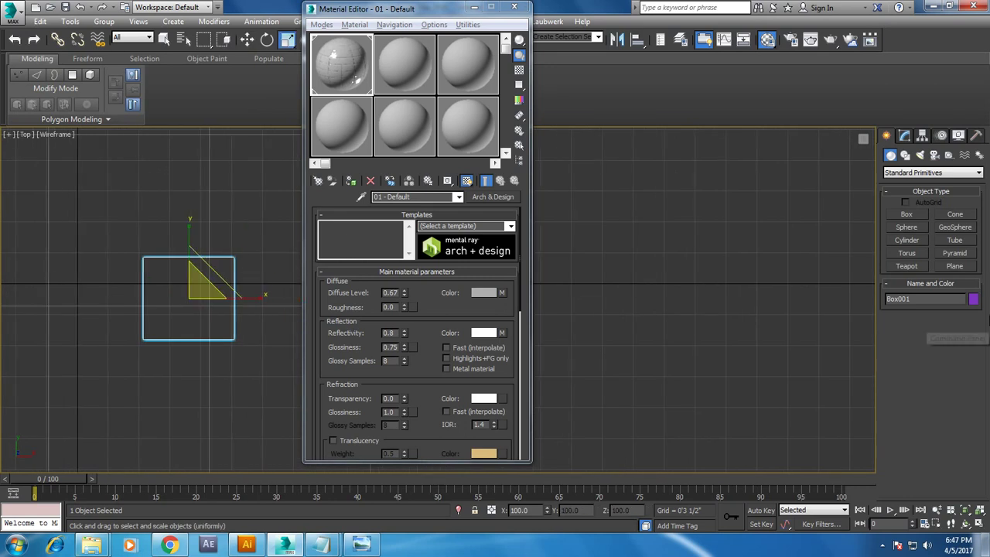
drag(263, 295, 288, 295)
key(w)
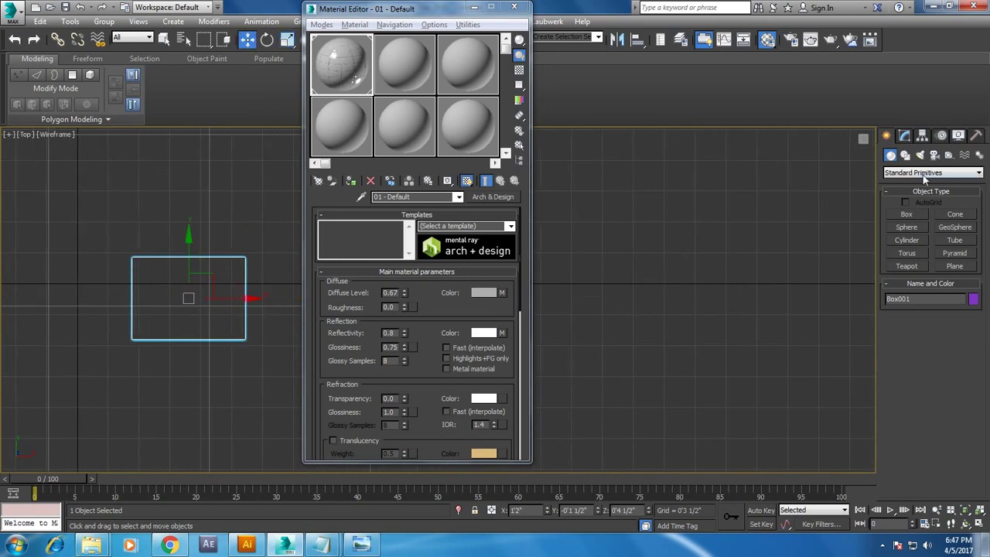
- Convert the slab to Editable Poly and add four Swift Loop edges near its border
click(903, 136)
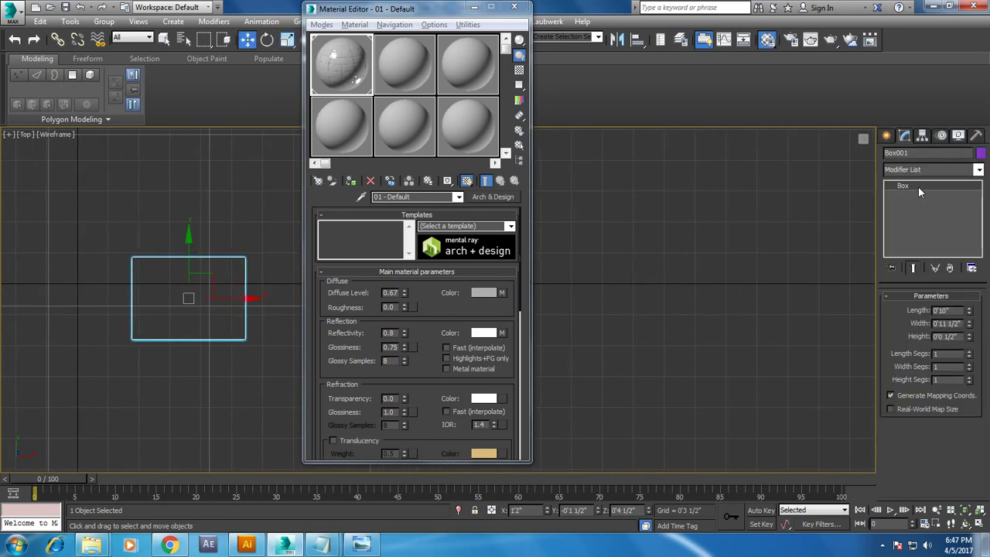
right_click(917, 186)
click(928, 290)
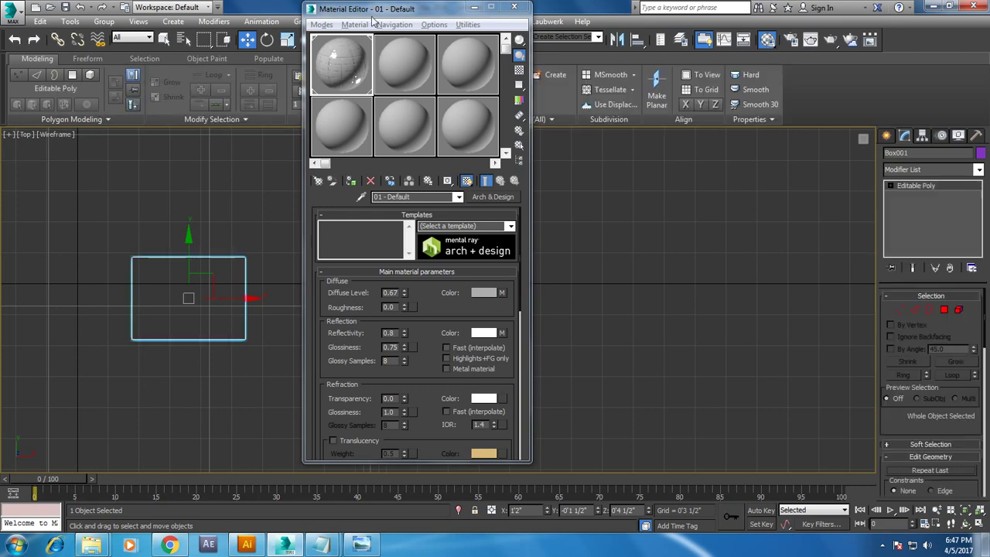
drag(385, 10, 568, 50)
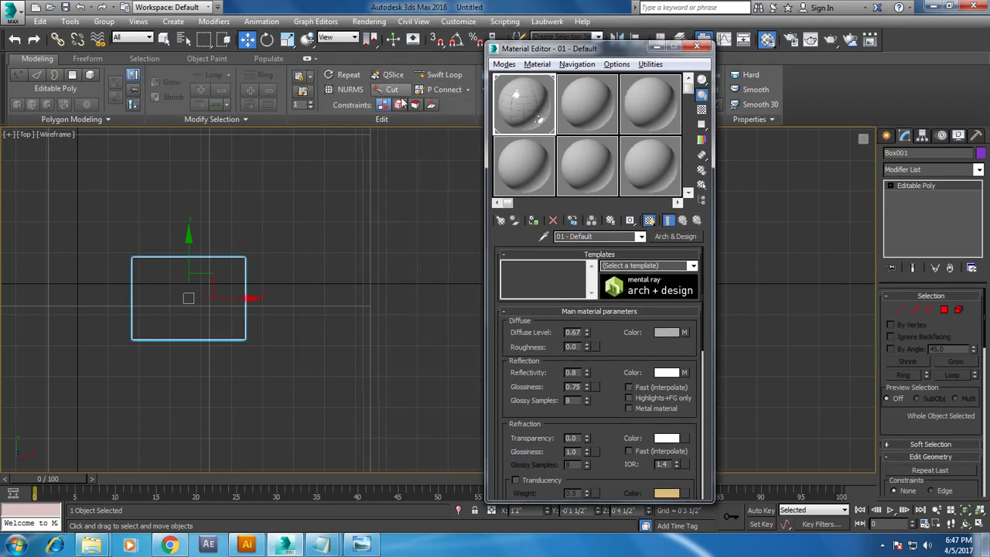
click(439, 74)
click(144, 261)
click(233, 263)
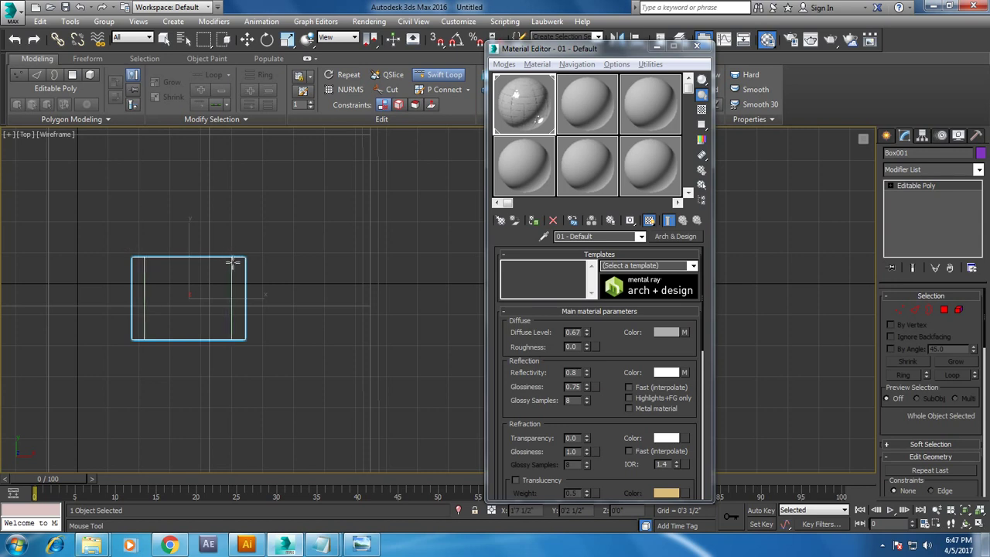
click(232, 269)
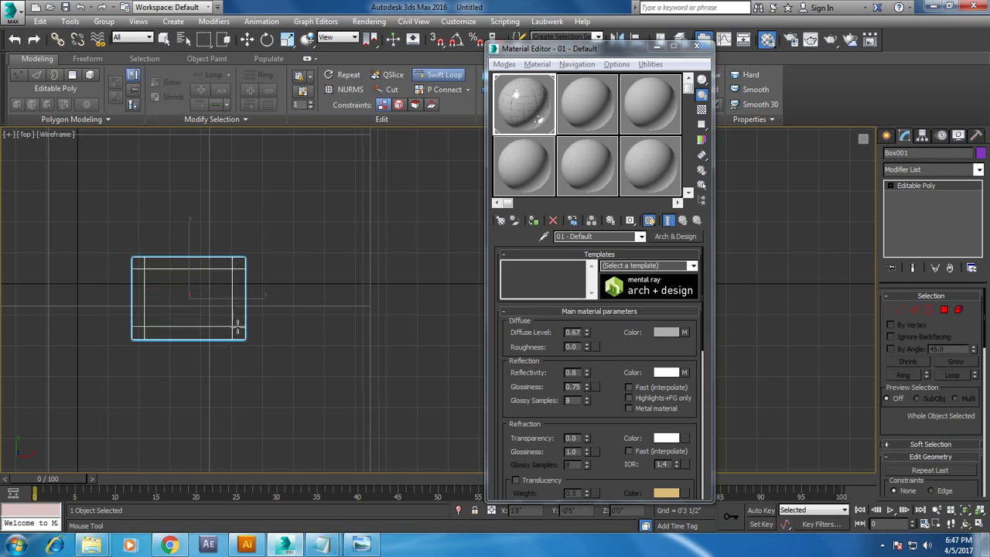
click(239, 331)
key(w)
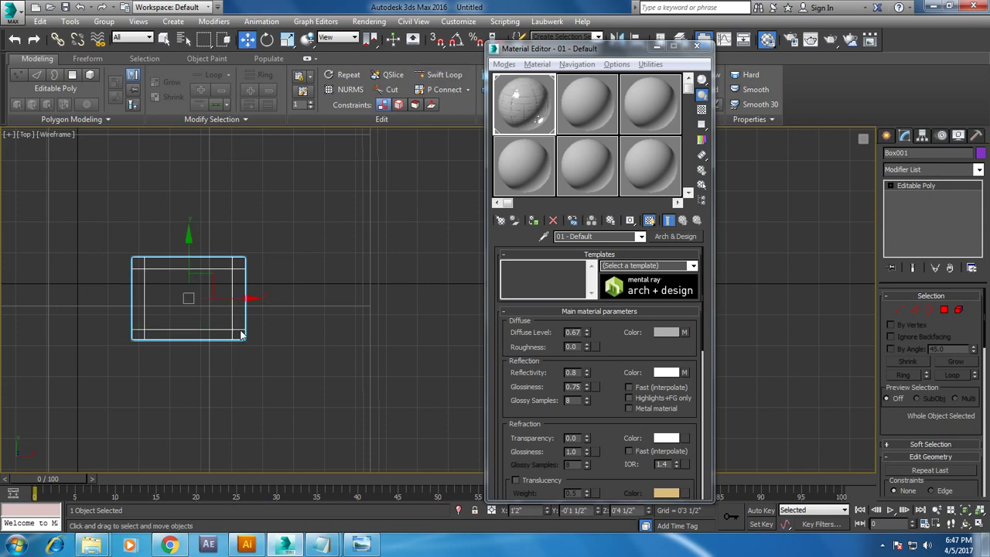
- Minimize the Material Editor and orbit the maximized Perspective view to a low angle
key(alt+w)
click(657, 47)
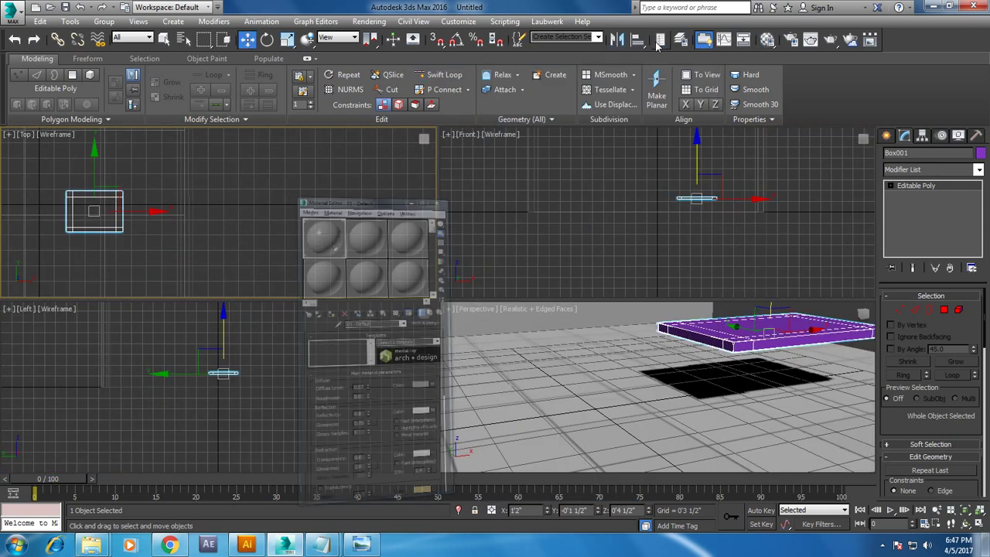
right_click(659, 312)
key(alt+w)
alt+middle_drag(659, 312, 626, 256)
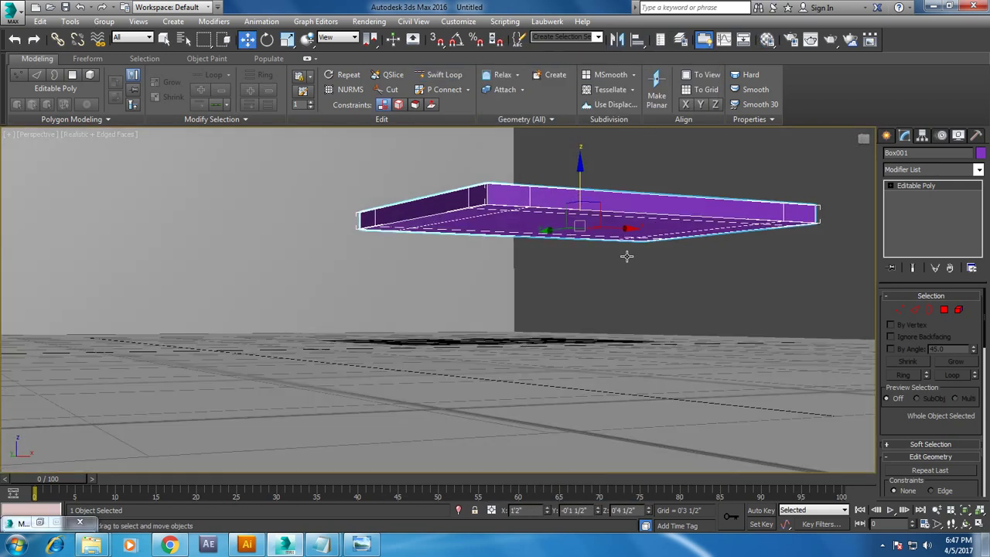
- In Polygon mode, select the four corner polygons on the slab's underside
alt+middle_drag(582, 178, 583, 232)
scroll(583, 232, up, 5)
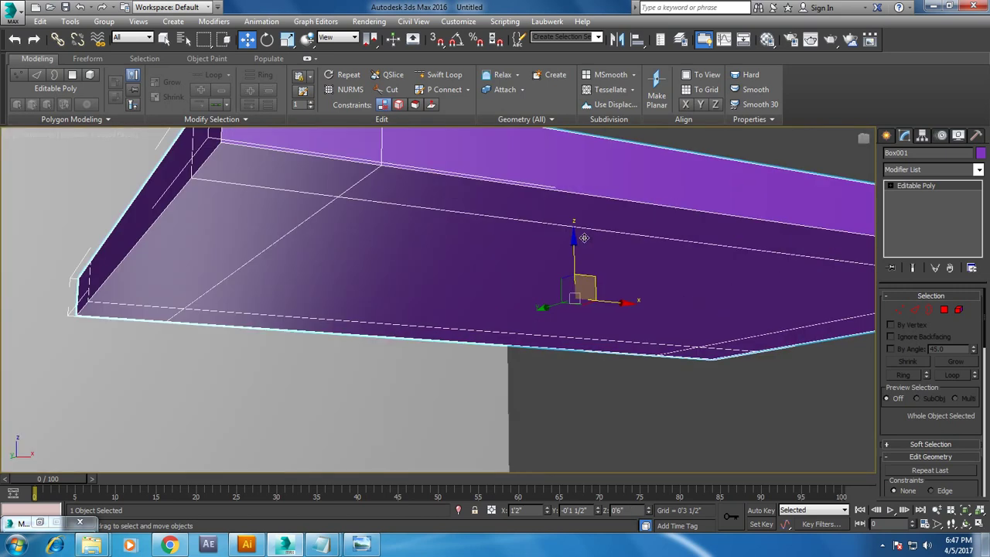
key(4)
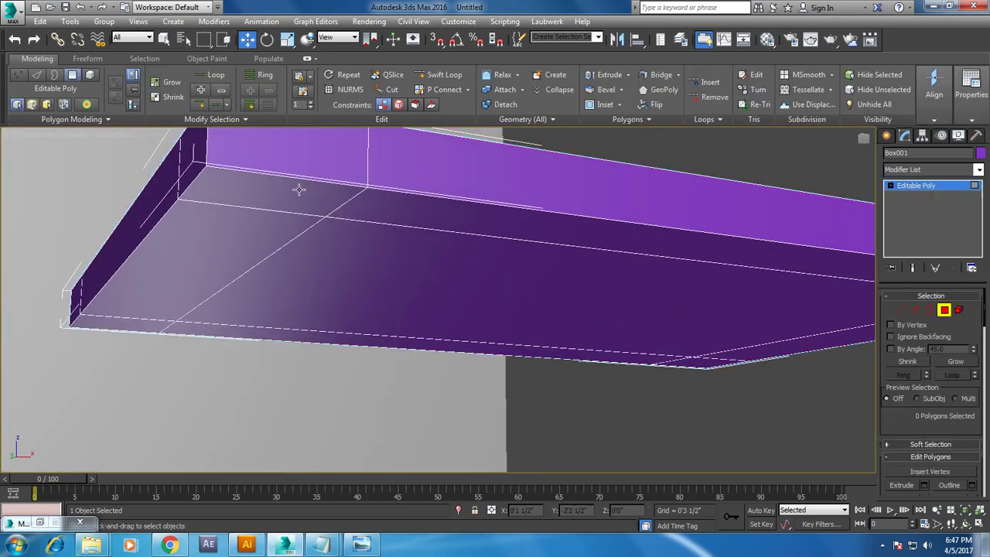
click(298, 190)
ctrl+click(141, 329)
alt+middle_drag(317, 328, 494, 371)
mouse_move(636, 327)
alt+middle_down()
mouse_move(638, 305)
mouse_move(611, 287)
mouse_move(785, 274)
alt+middle_up()
ctrl+click(822, 275)
ctrl+click(537, 344)
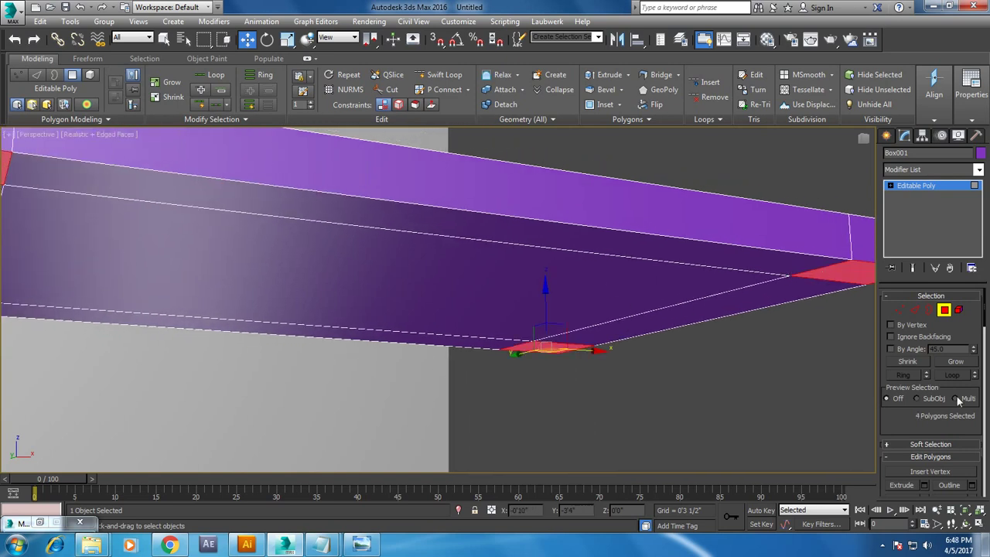
scroll(941, 417, down, 1)
- Extrude the corner polygons downward into table legs and exit polygon editing
click(923, 449)
alt+middle_drag(433, 236, 350, 192)
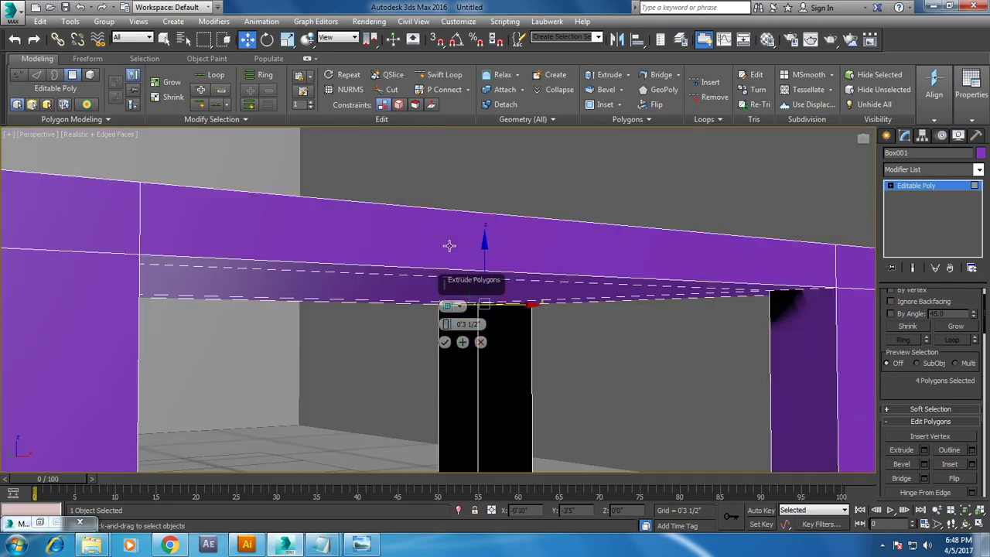
scroll(453, 219, down, 3)
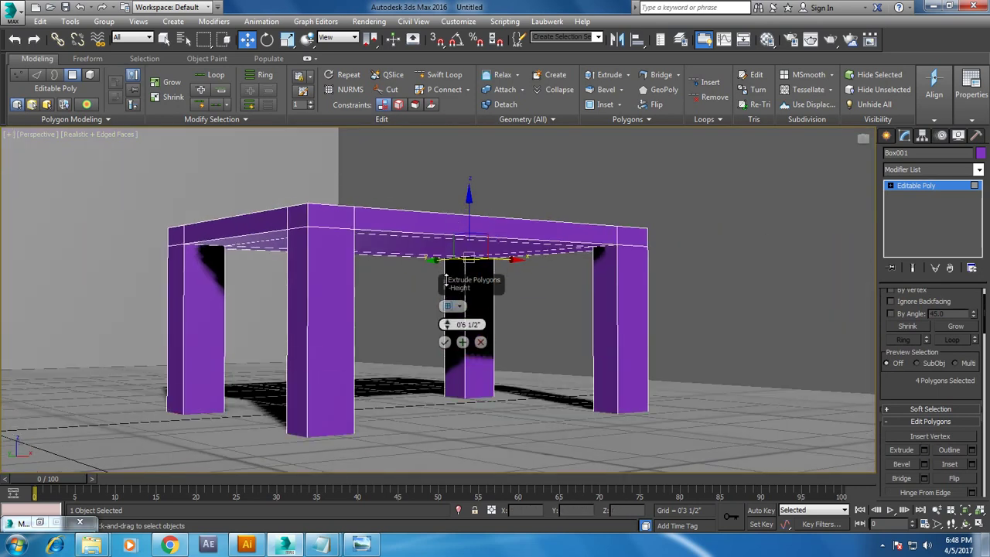
click(444, 342)
alt+middle_drag(443, 341, 469, 300)
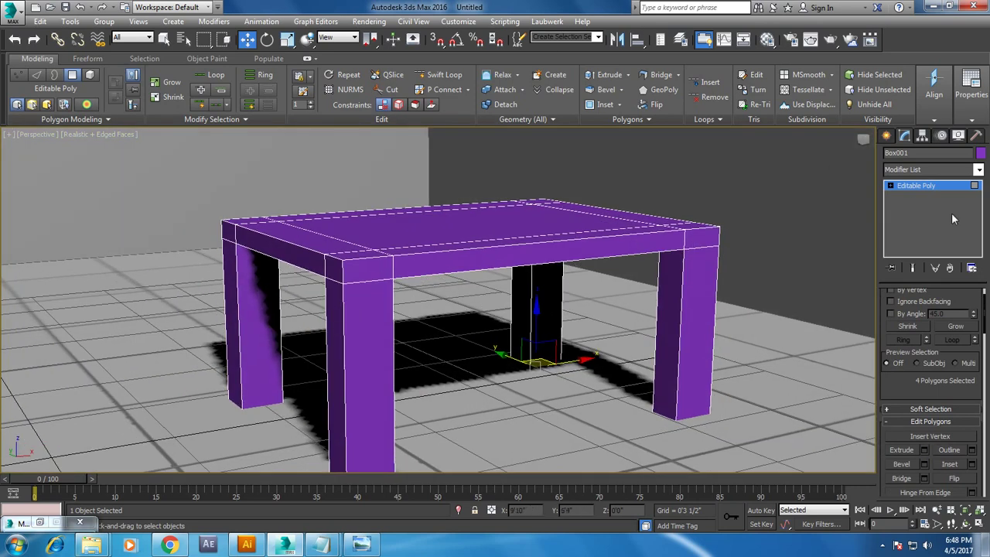
click(915, 185)
alt+middle_drag(541, 348, 608, 387)
click(607, 400)
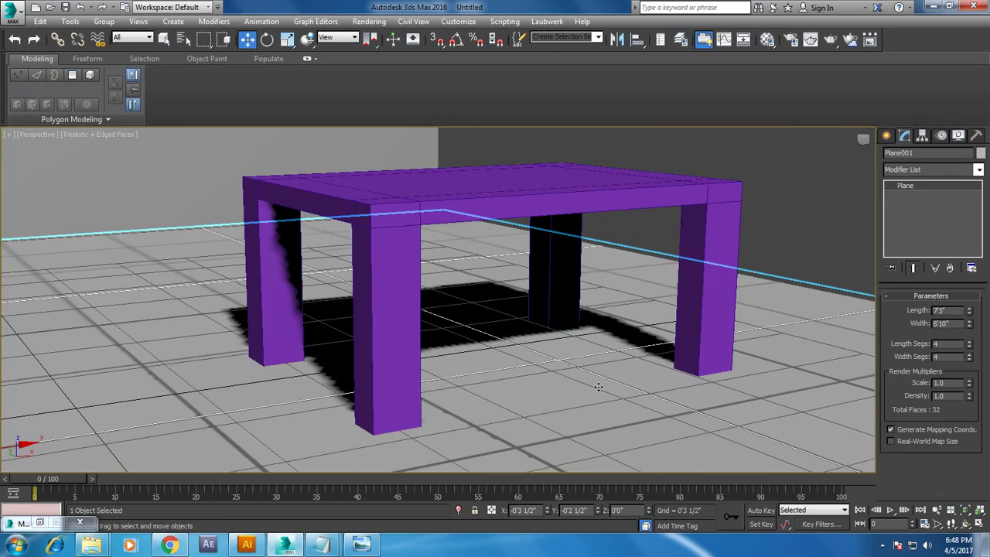
- Render the purple table on the tiled floor, clone the frame, and close the render window
key(m)
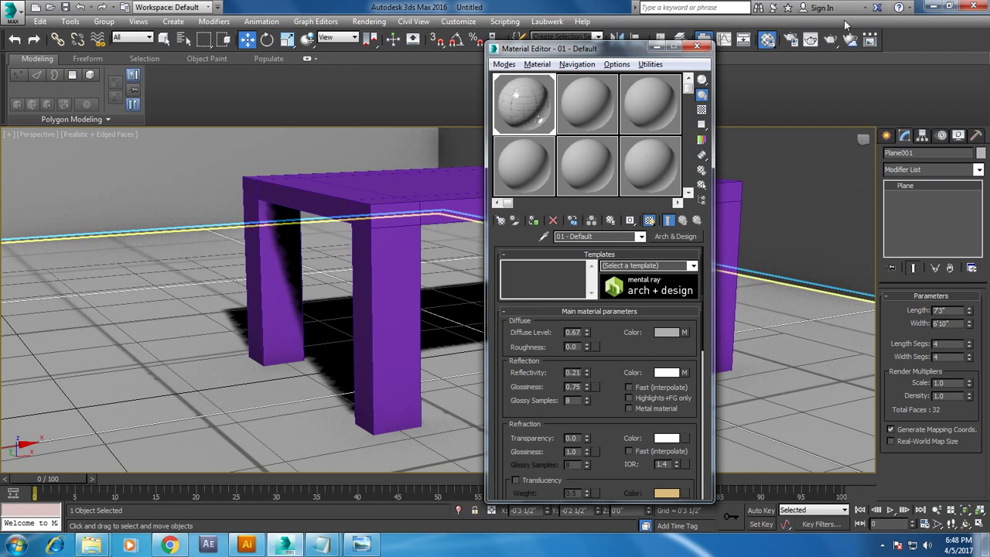
click(831, 40)
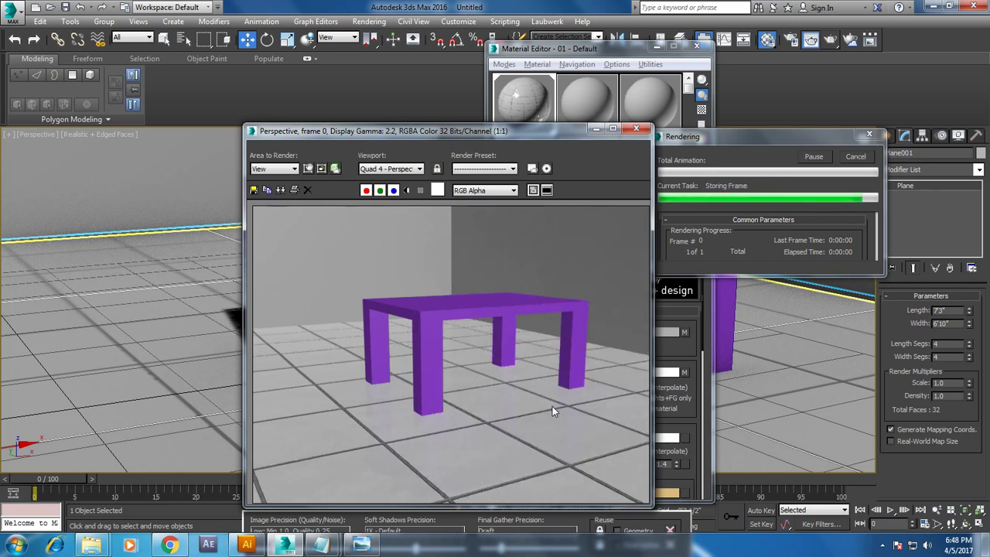
click(281, 191)
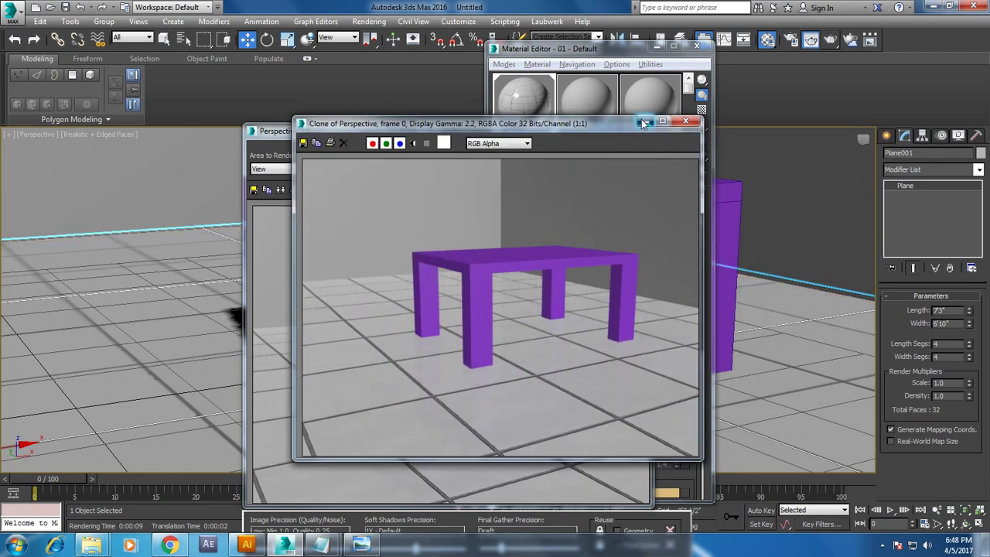
click(644, 128)
click(644, 130)
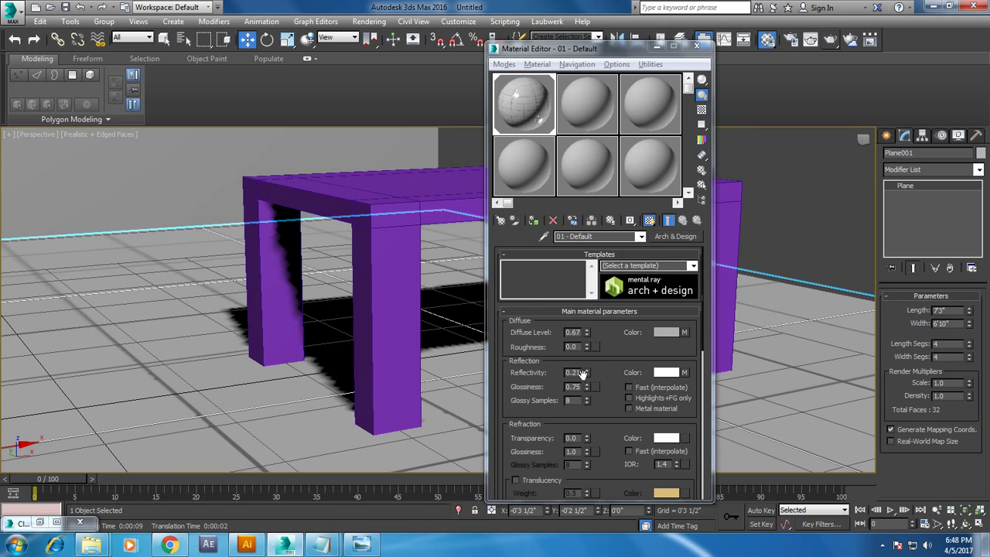
- Raise the floor material's reflectivity and render the scene again
drag(581, 373, 586, 335)
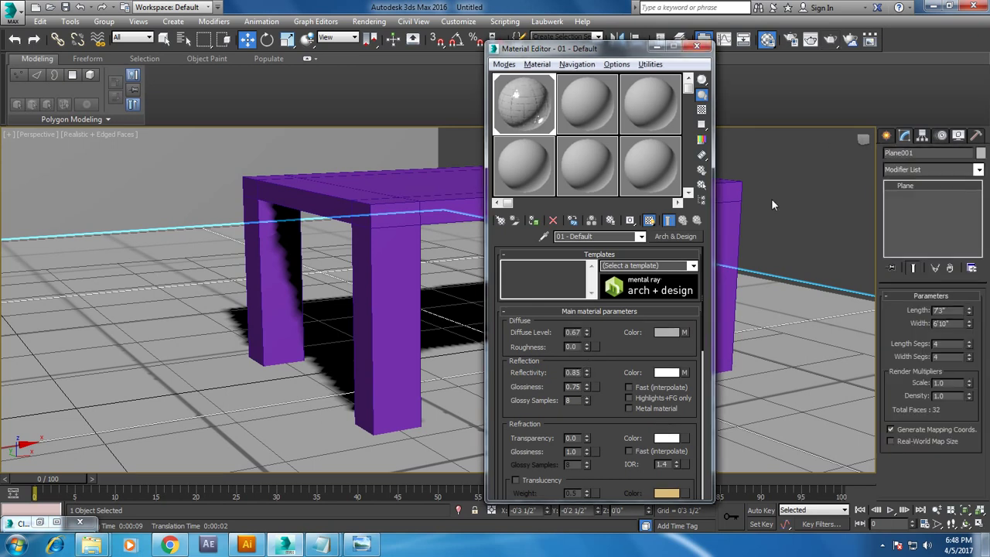
click(829, 39)
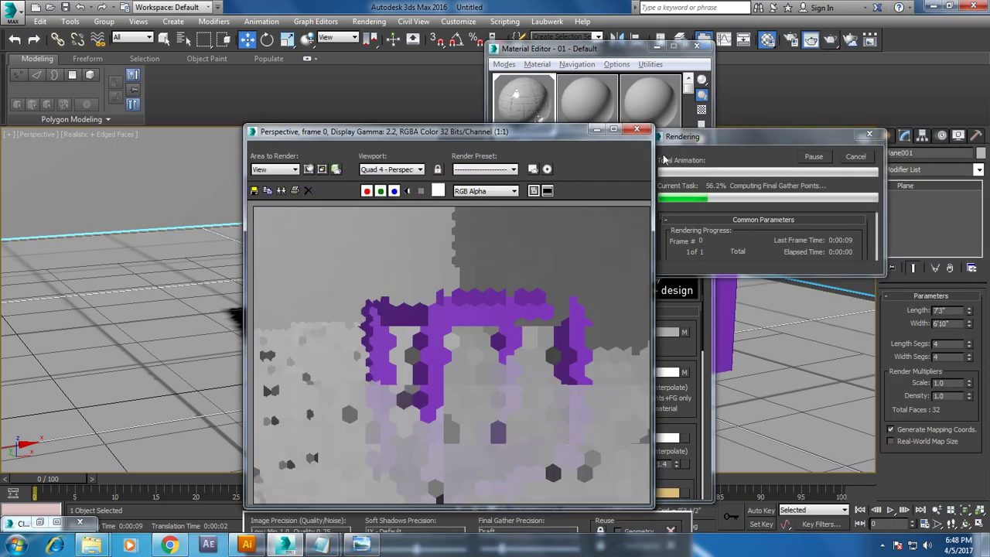
drag(433, 132, 746, 56)
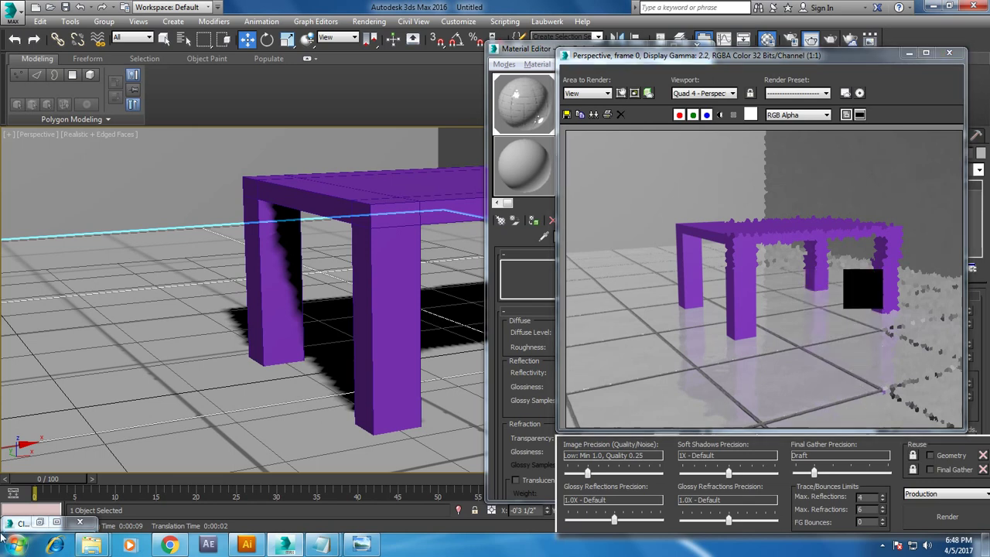
- Restore the earlier cloned render beside the new one to compare, then close both
right_click(45, 526)
click(38, 524)
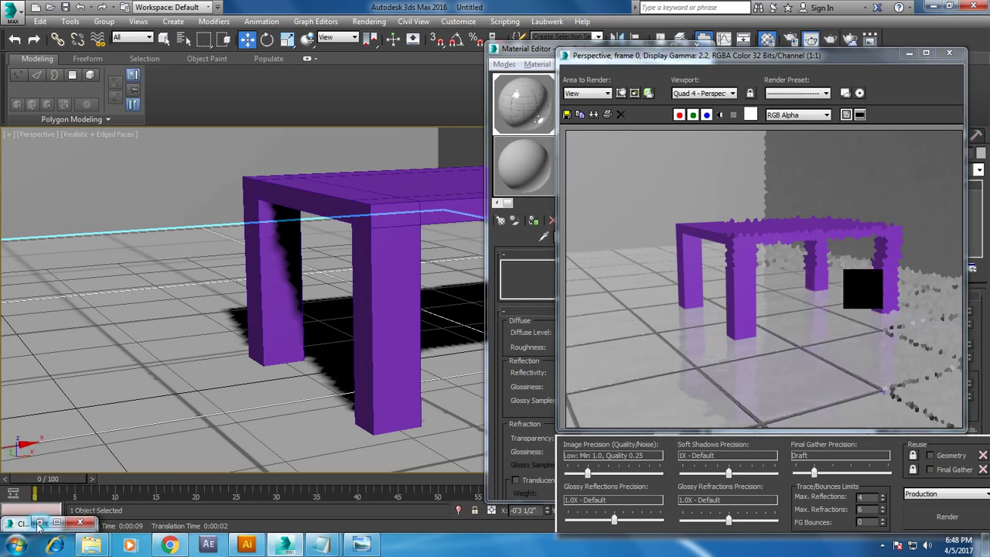
click(39, 524)
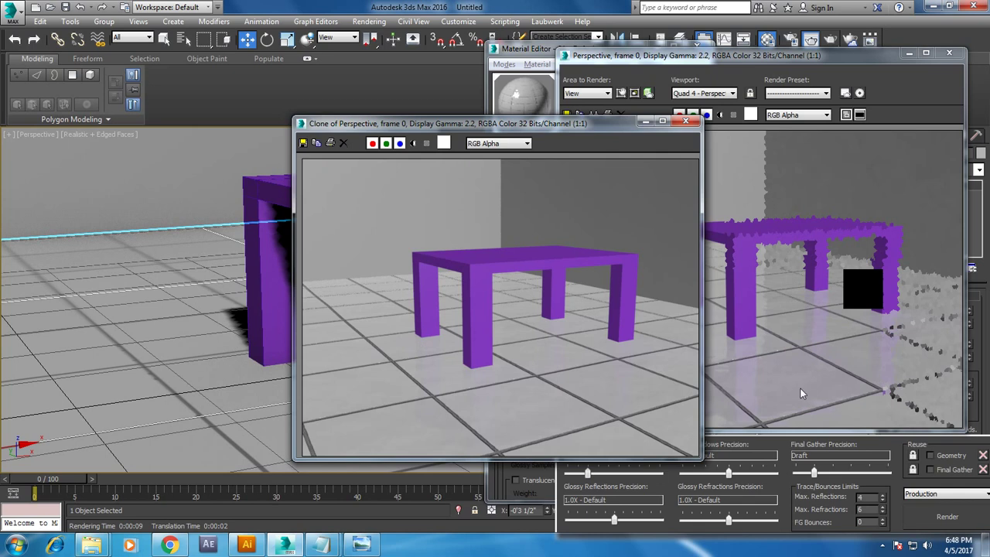
drag(511, 124, 265, 59)
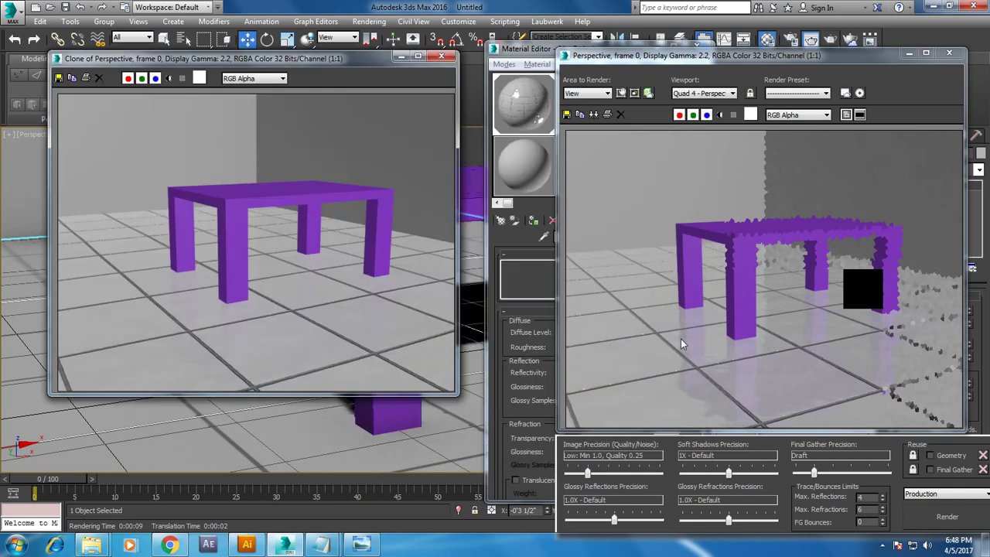
click(434, 58)
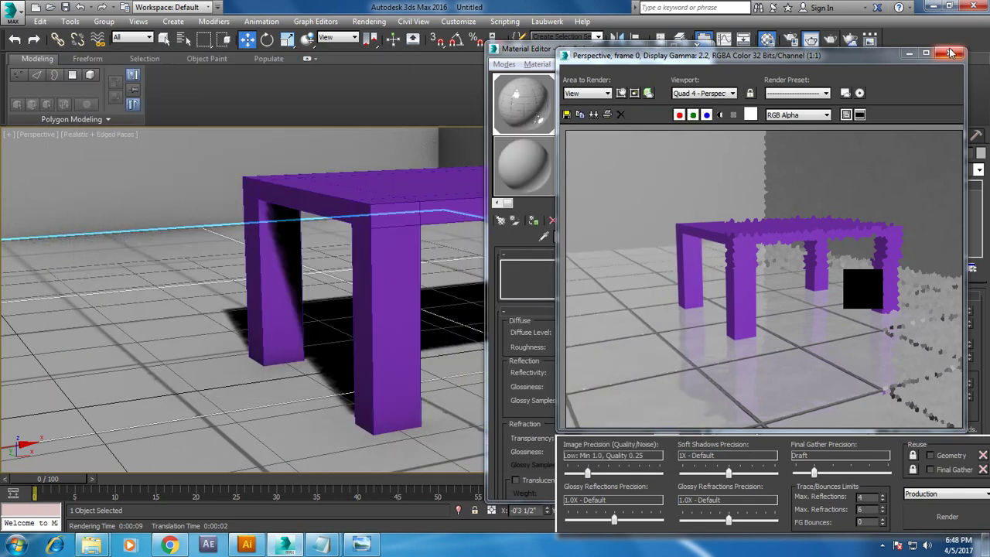
click(948, 53)
- Assign an Arch & Design Satin Varnished Wood material to Box001 and render the brown table
click(381, 222)
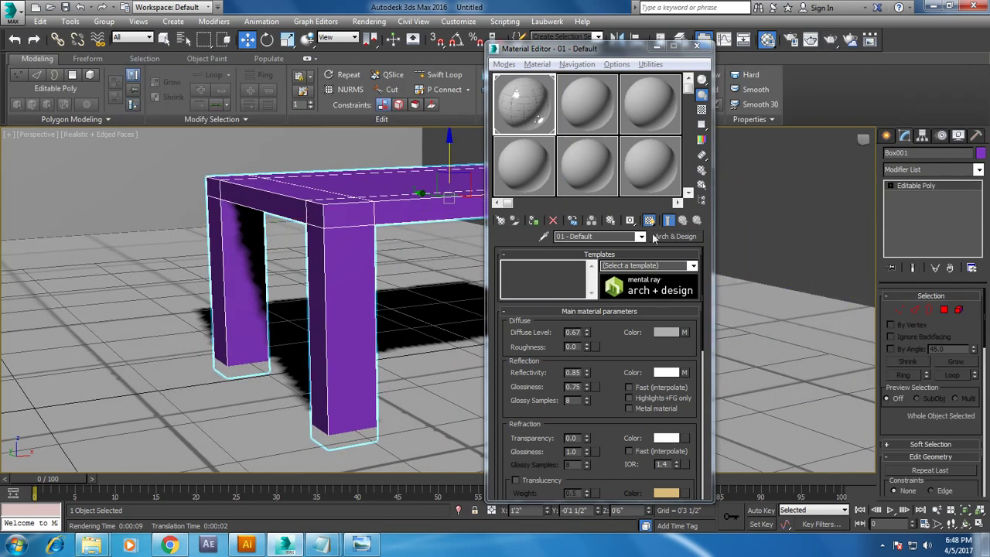
click(585, 109)
click(675, 236)
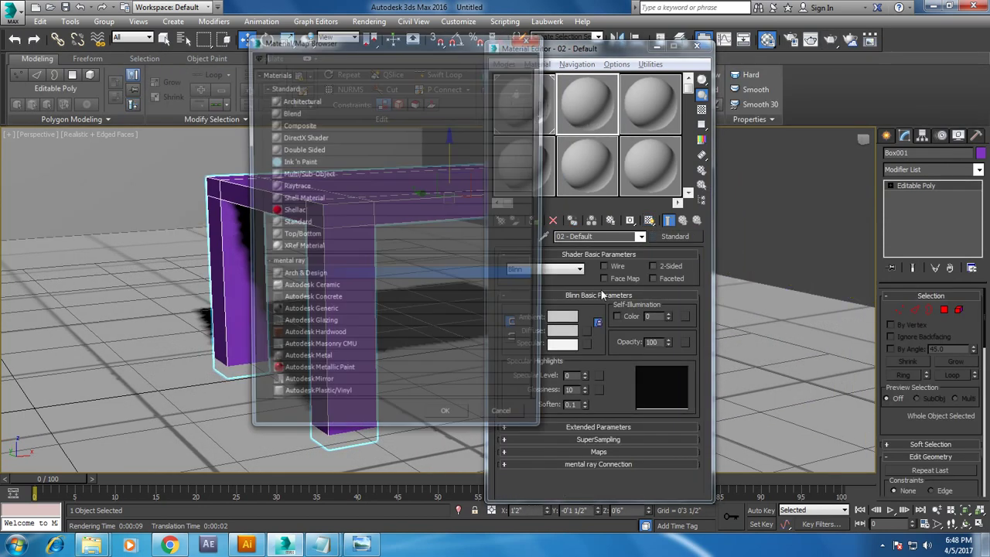
double_click(302, 277)
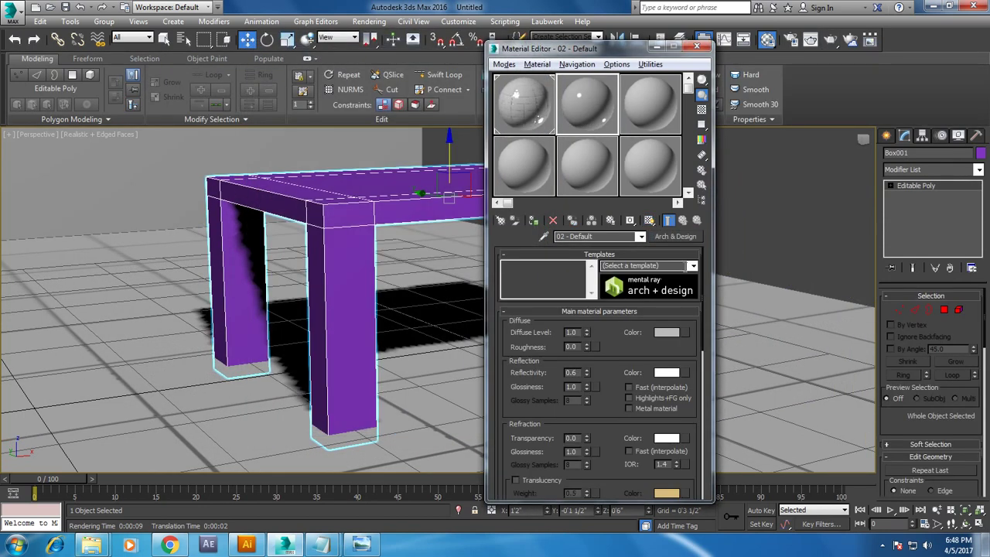
click(692, 265)
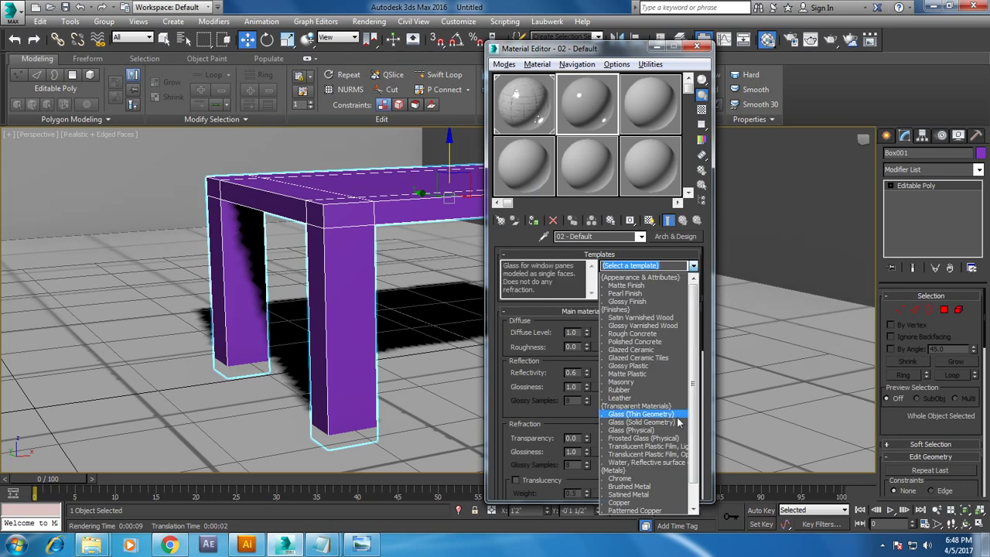
scroll(611, 441, down, 1)
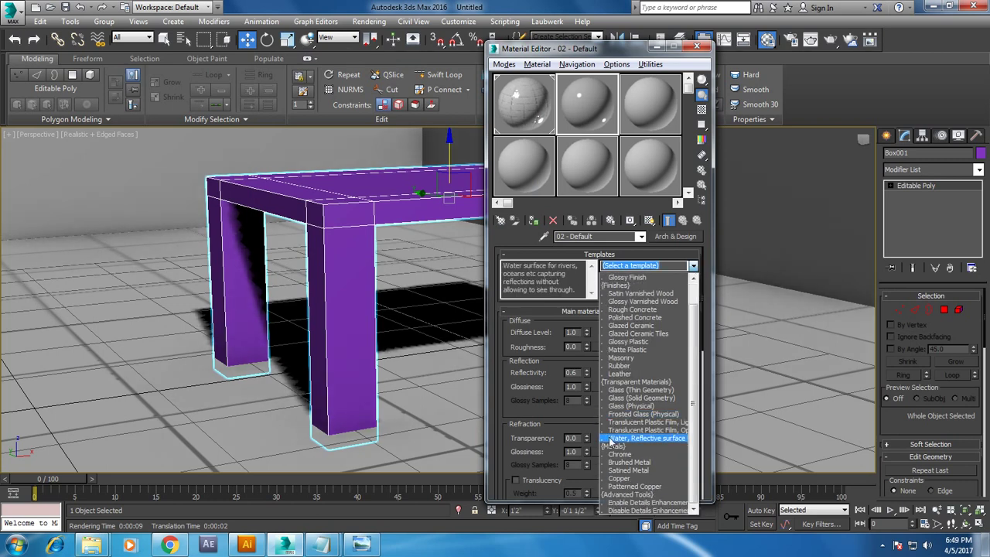
scroll(610, 441, up, 1)
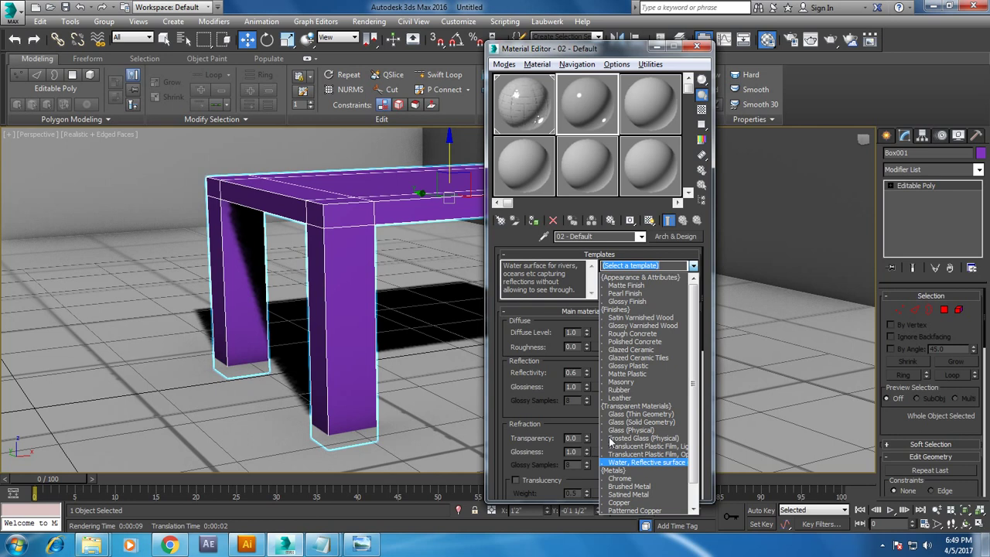
click(648, 317)
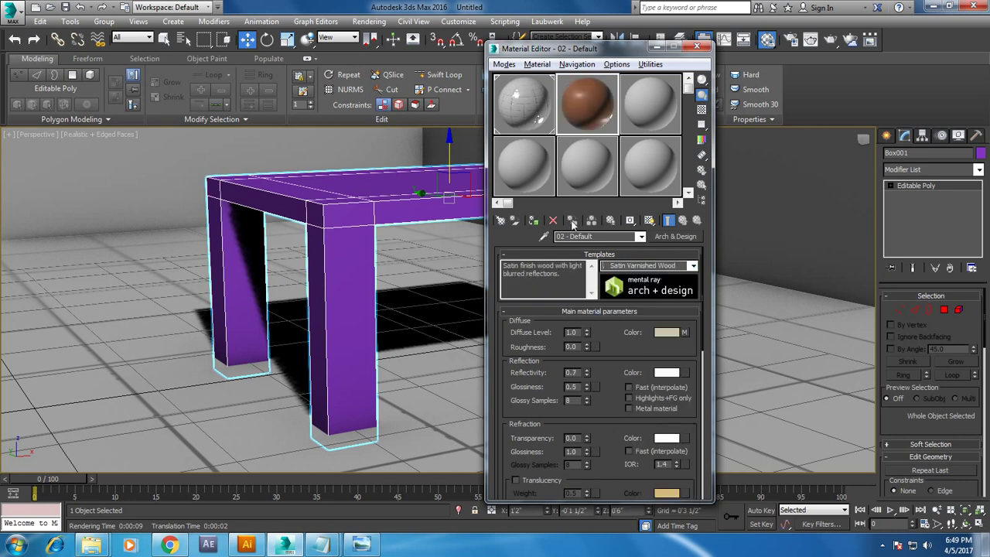
click(536, 221)
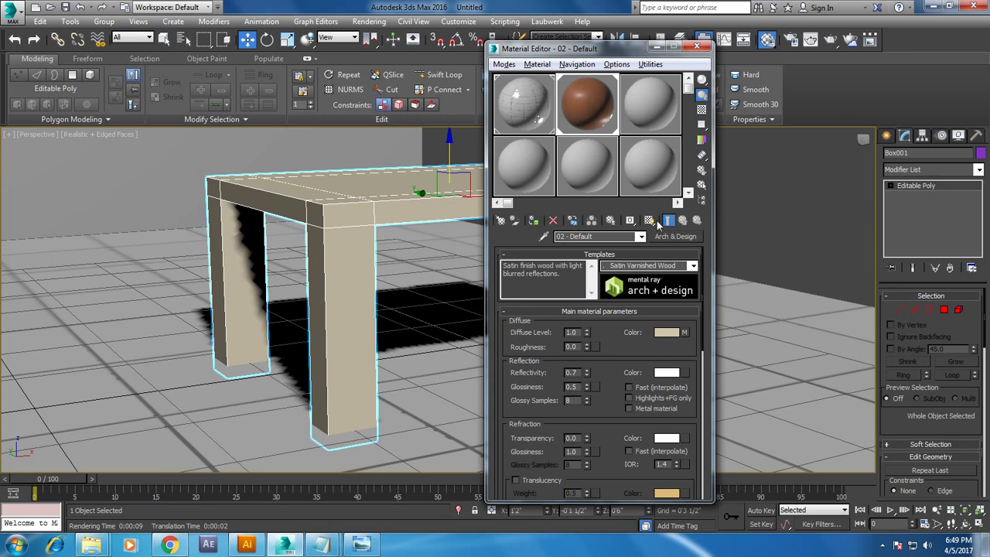
scroll(831, 139, up, 2)
click(830, 41)
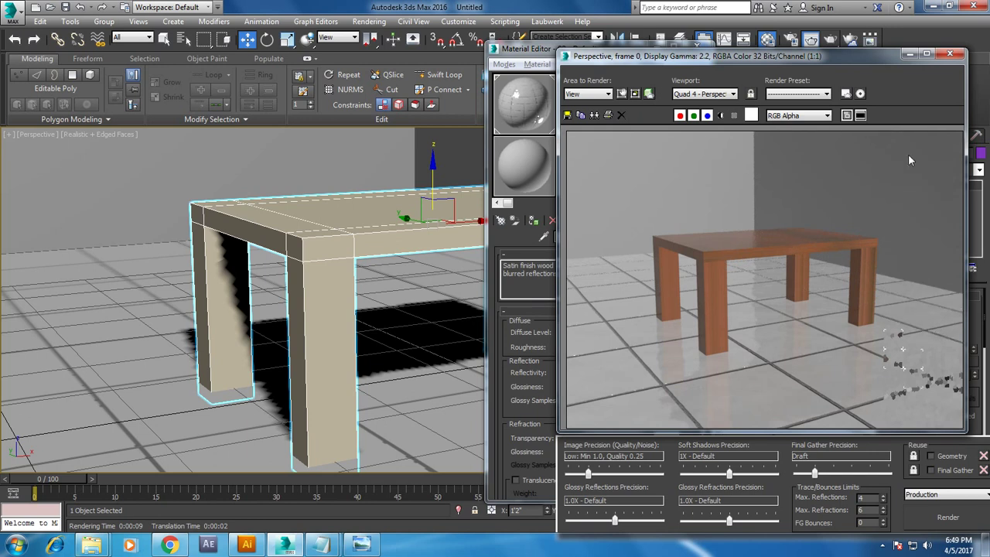
- Place Teapot001 on the tabletop using AutoGrid
click(949, 53)
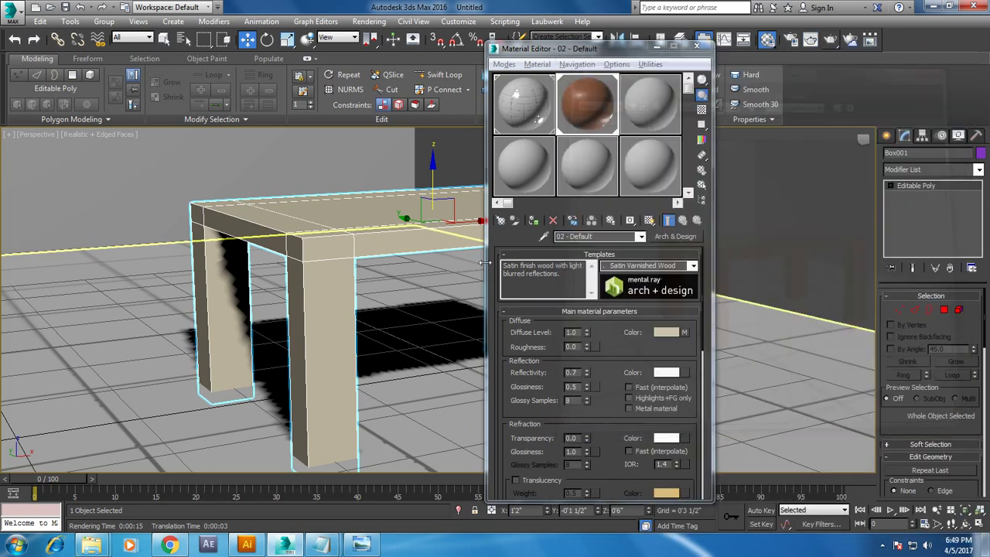
mouse_move(294, 286)
alt+middle_down()
mouse_move(268, 276)
mouse_move(275, 273)
alt+middle_up()
click(885, 136)
click(900, 265)
click(905, 202)
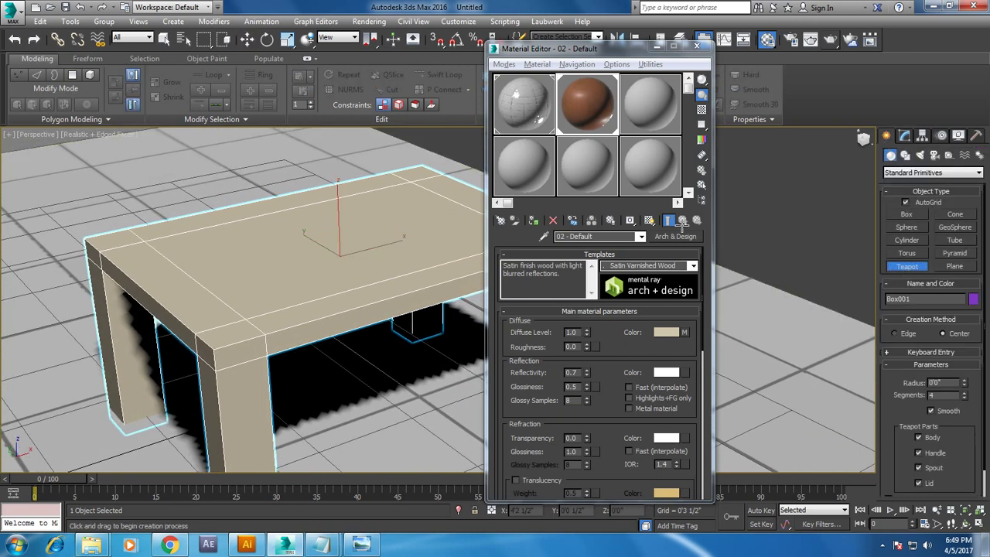
drag(328, 232, 346, 269)
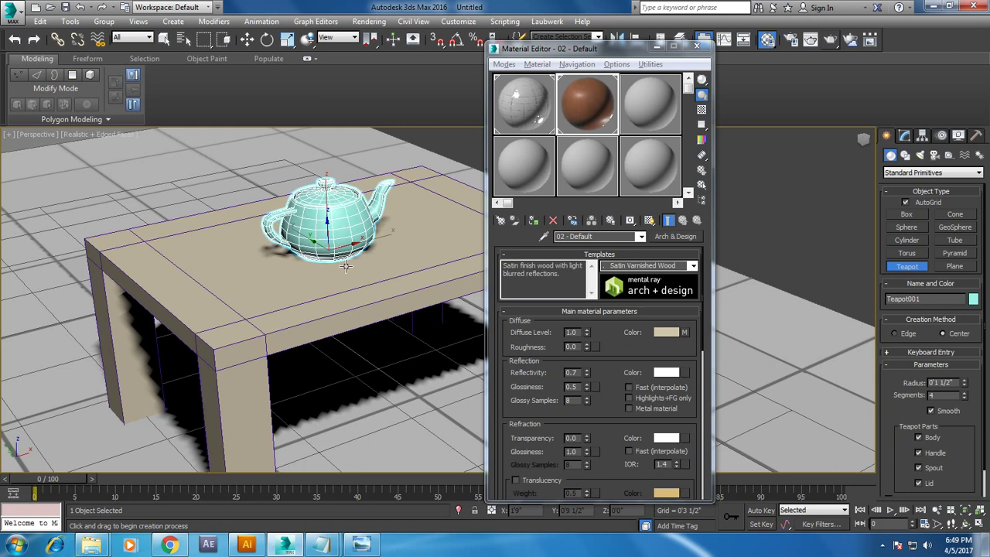
key(w)
alt+middle_drag(346, 269, 362, 218)
scroll(362, 219, up, 3)
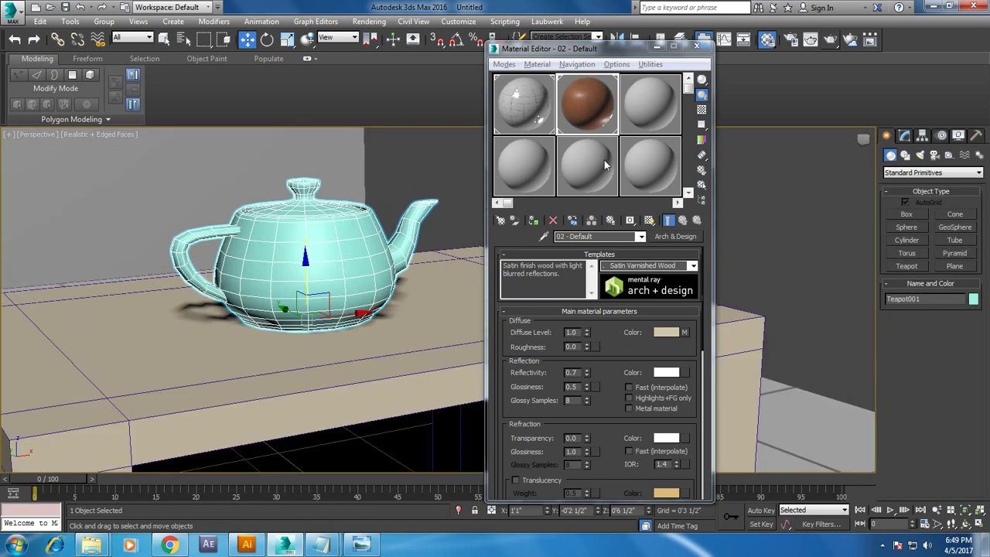
- Turn material slot 03 into an Arch & Design material for the teapot
click(649, 104)
click(685, 238)
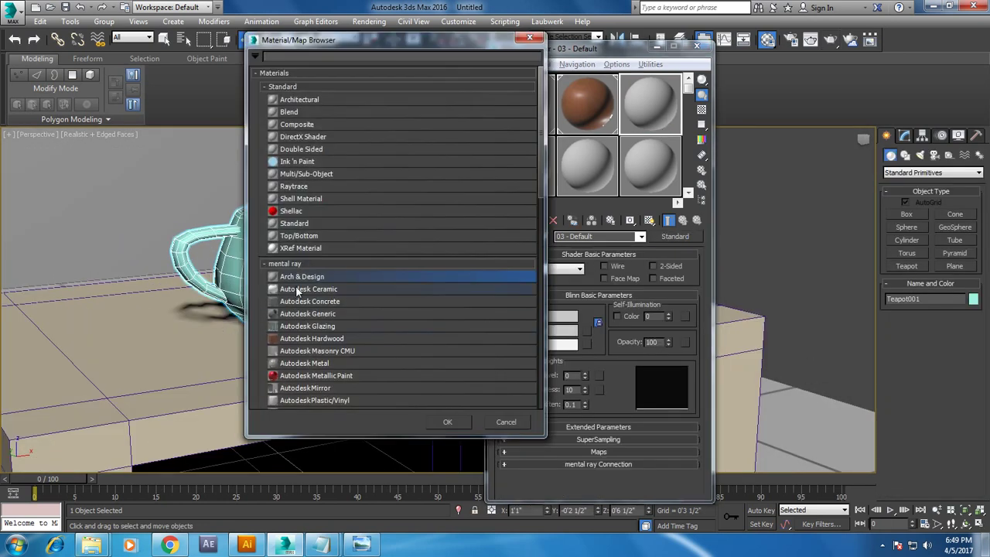
double_click(299, 276)
click(691, 267)
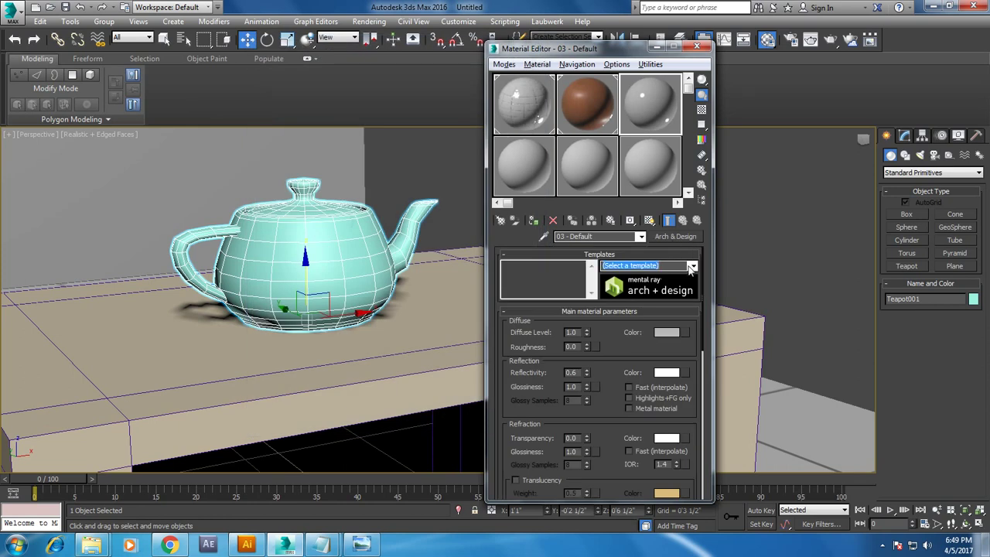
click(692, 266)
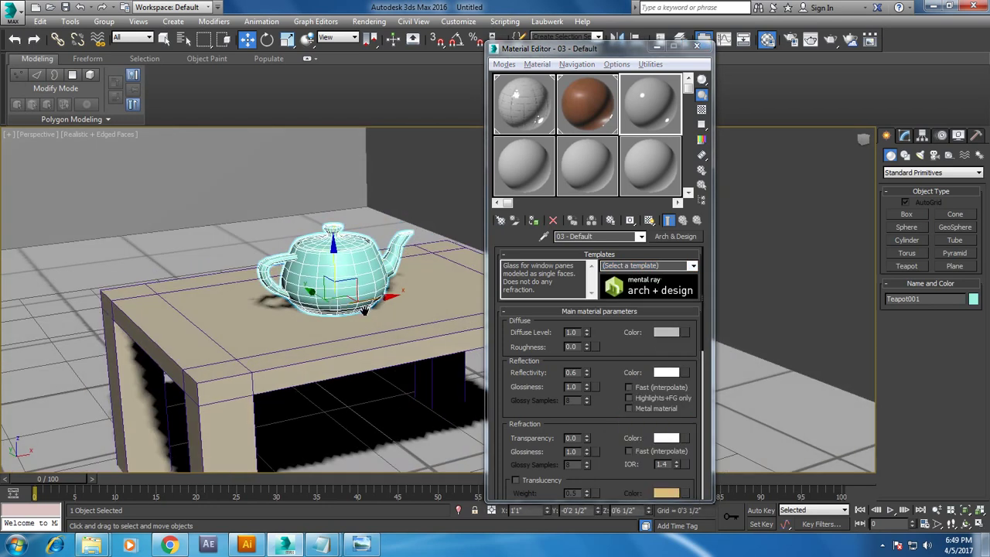
- Copy the teapot into Teapot002 and Teapot003 and rotate the third about 21 degrees
mouse_move(270, 314)
mouse_down()
mouse_move(231, 318)
mouse_move(425, 308)
mouse_up()
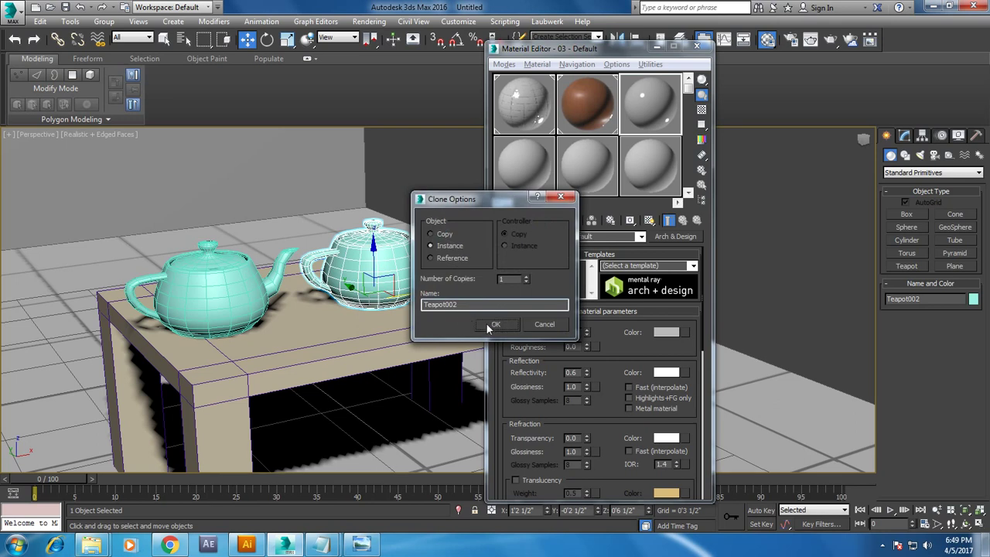
click(485, 328)
middle_drag(395, 293, 265, 299)
shift+drag(265, 299, 356, 304)
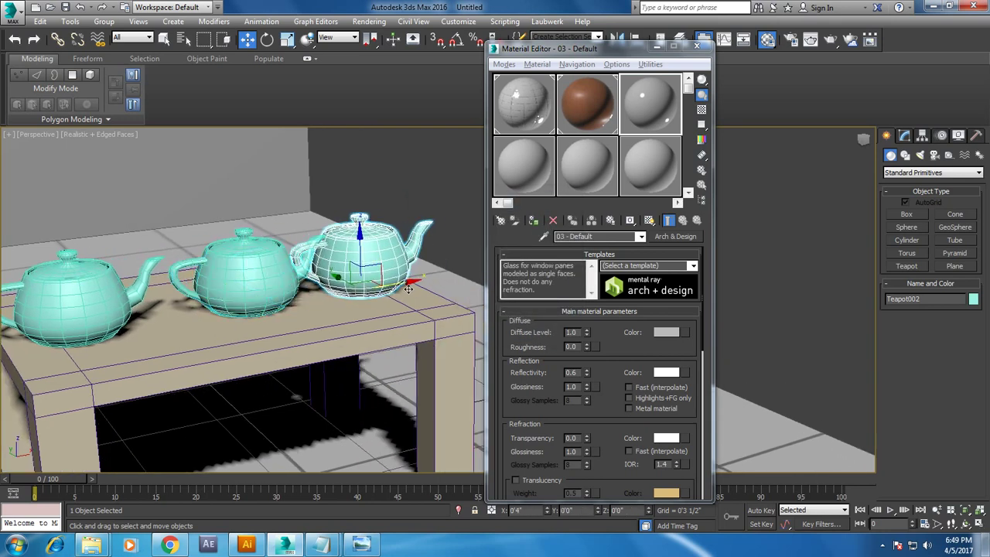
click(495, 322)
key(e)
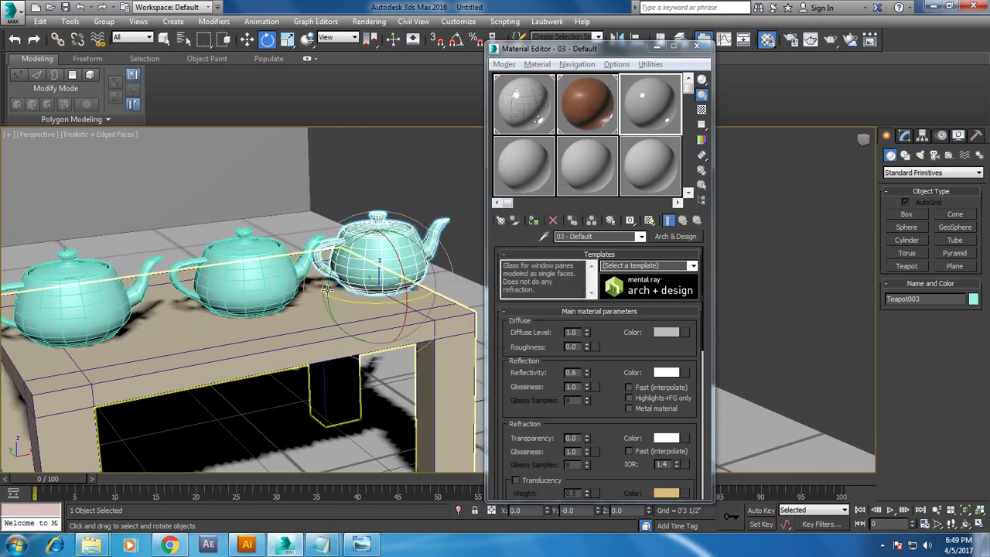
drag(365, 303, 391, 301)
- Assign the Glass (Thin Geometry) template to Teapot001, then select the middle teapot
click(221, 285)
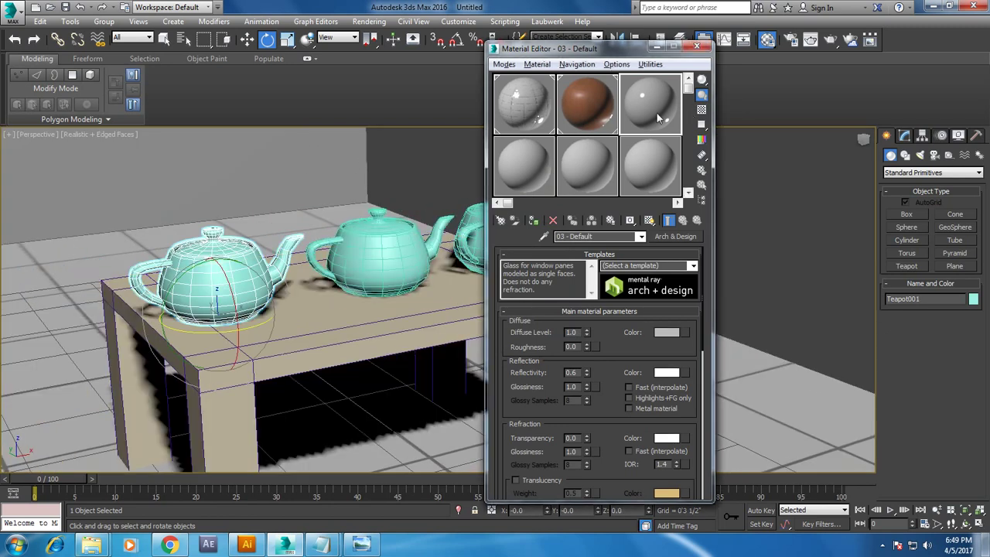
click(693, 266)
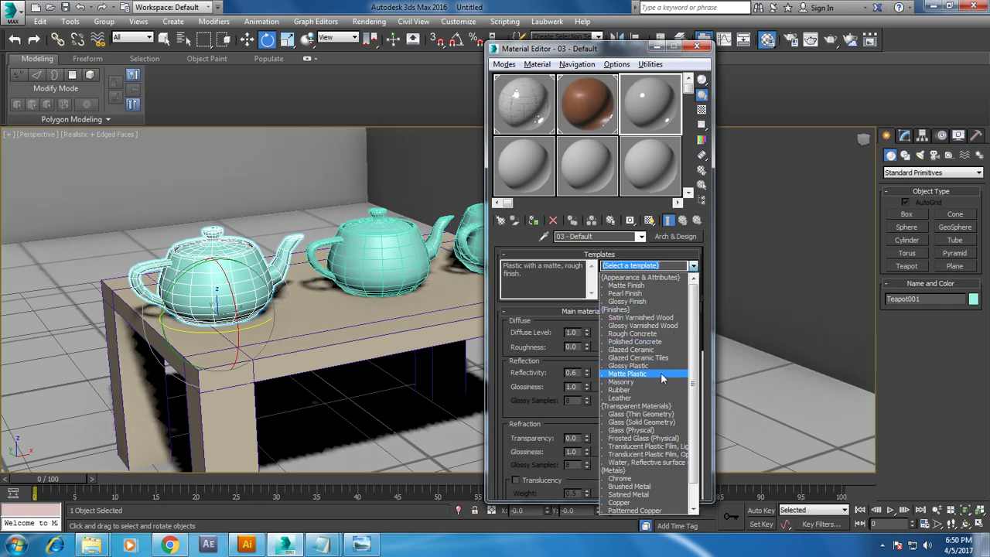
click(661, 414)
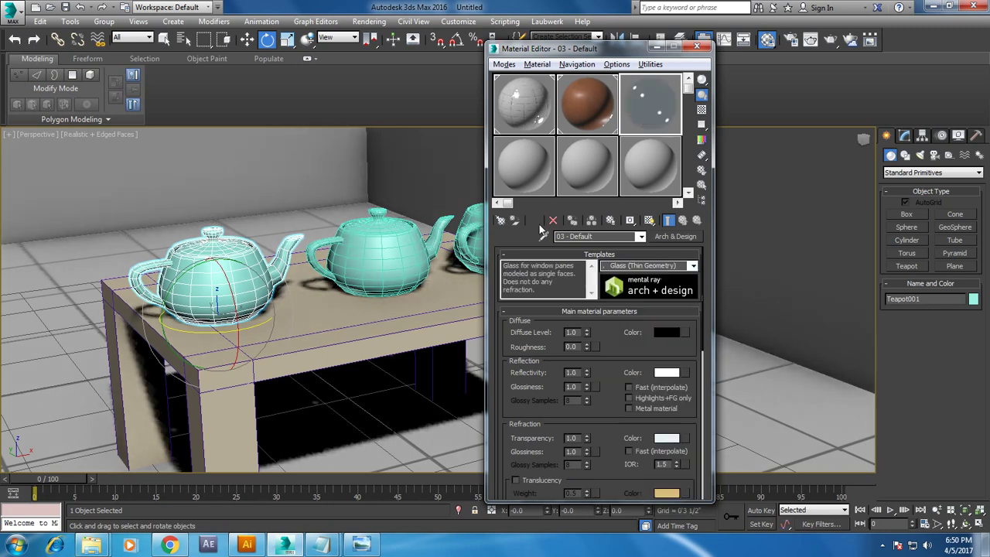
click(538, 226)
click(445, 232)
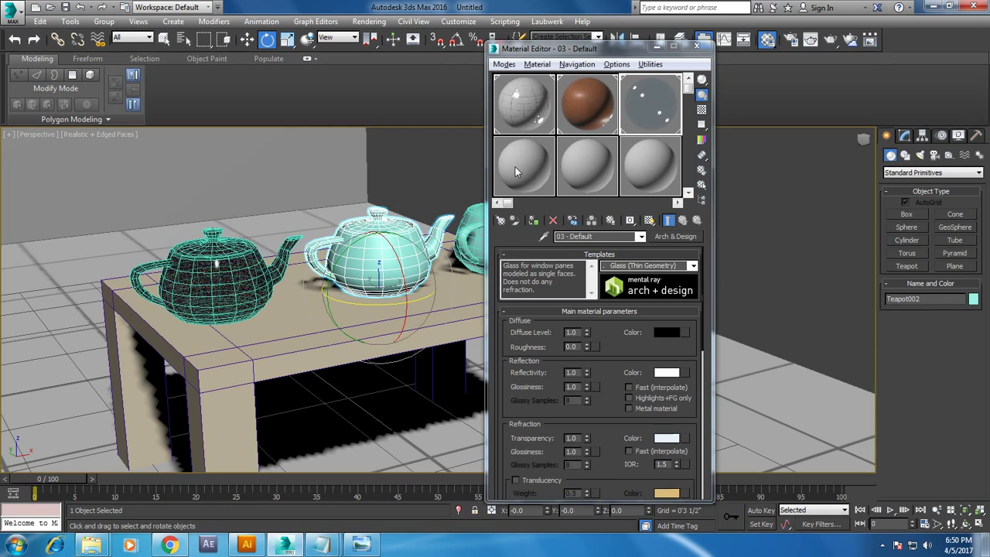
click(517, 171)
- Apply an Arch & Design Glass (Solid Geometry) material to Teapot002, then select the right-hand teapot
click(675, 236)
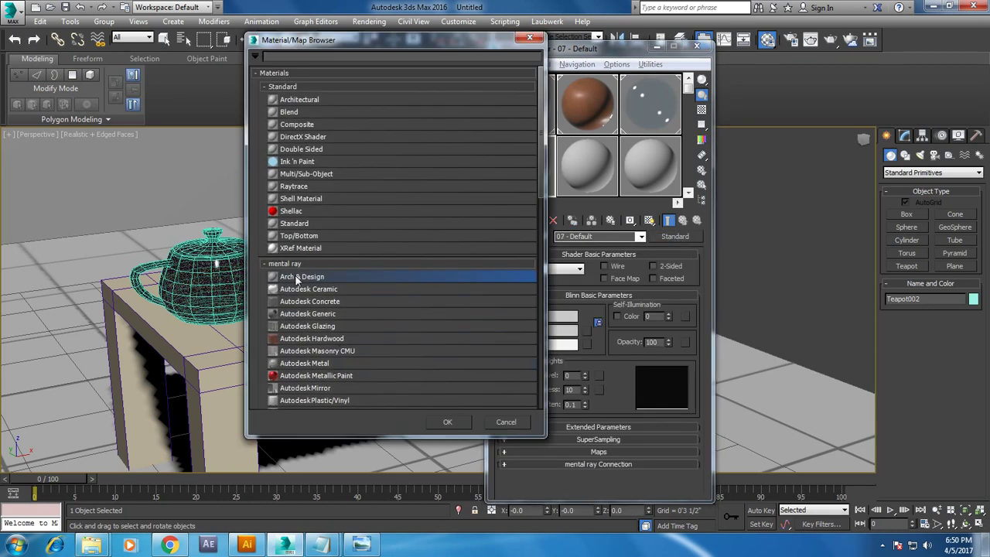
double_click(298, 279)
click(693, 265)
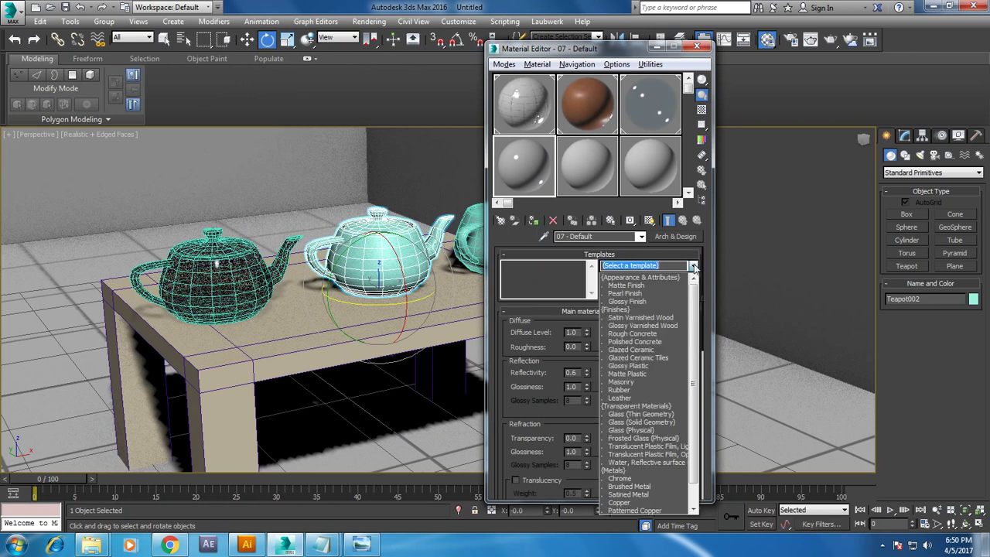
click(653, 422)
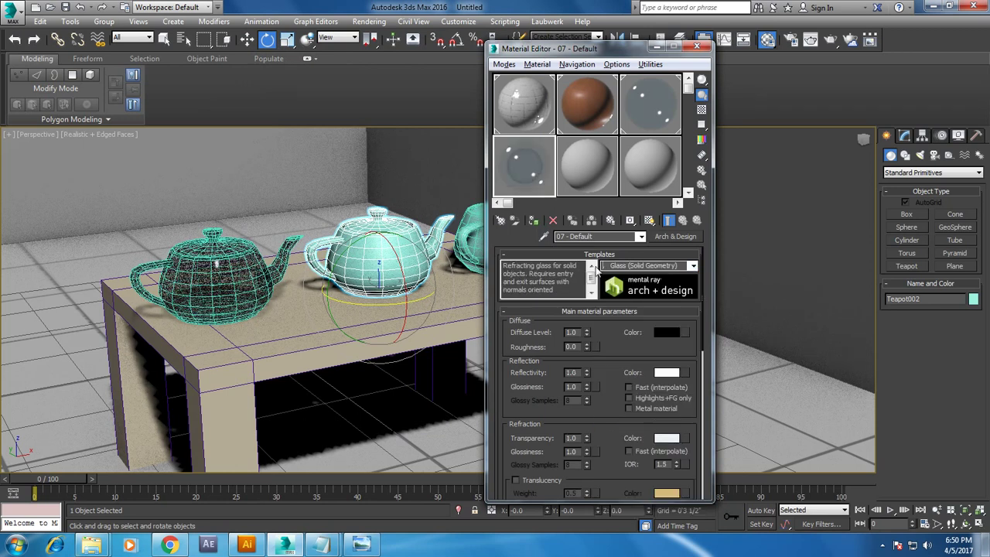
click(533, 220)
alt+middle_drag(381, 217, 224, 253)
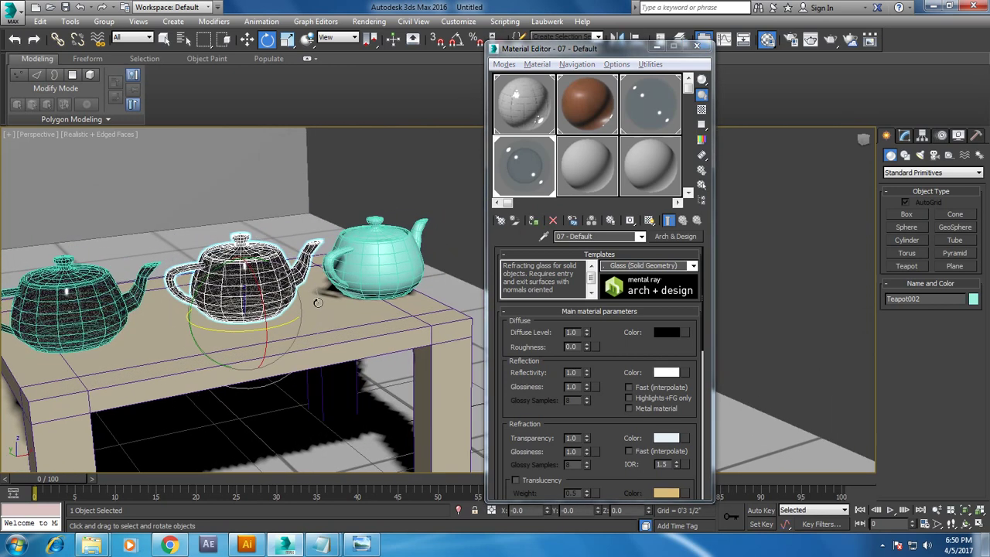
click(376, 255)
click(586, 165)
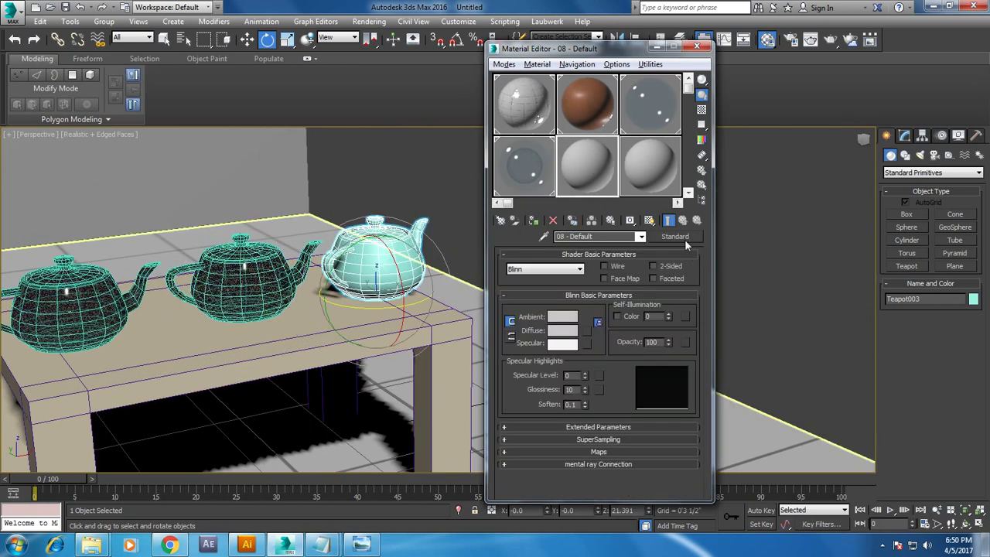
- Assign an Arch & Design Glass (Physical) material from slot 08 to Teapot003
click(674, 236)
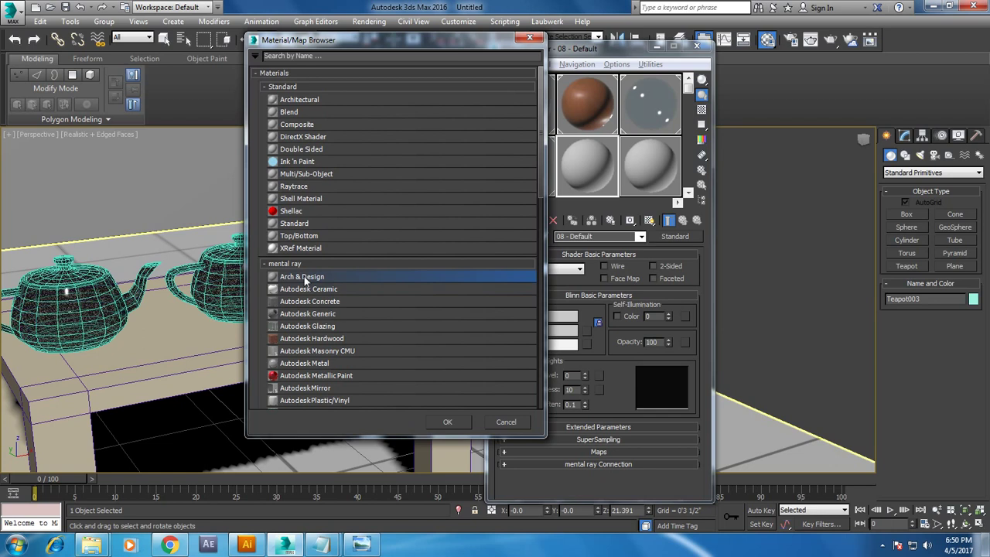
double_click(306, 278)
click(691, 266)
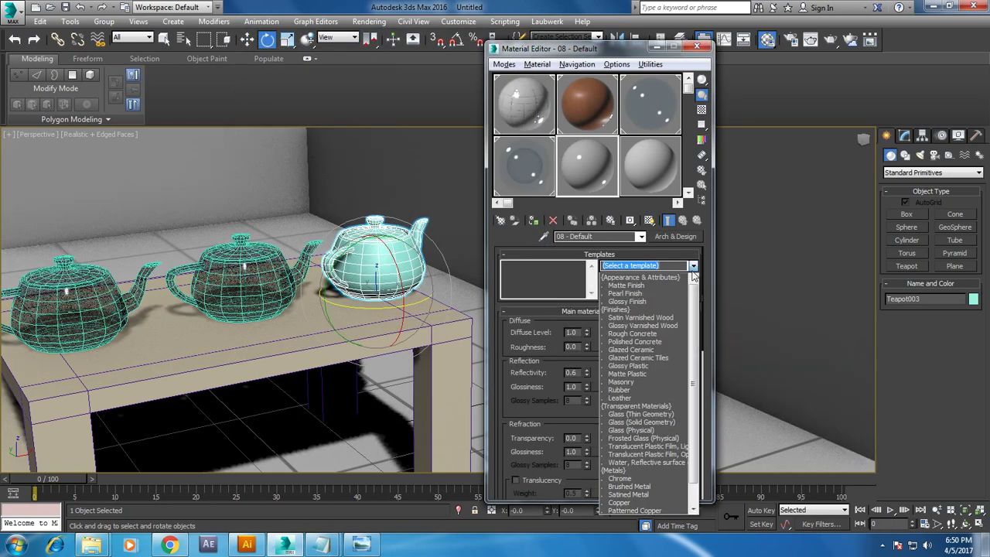
click(653, 431)
click(533, 221)
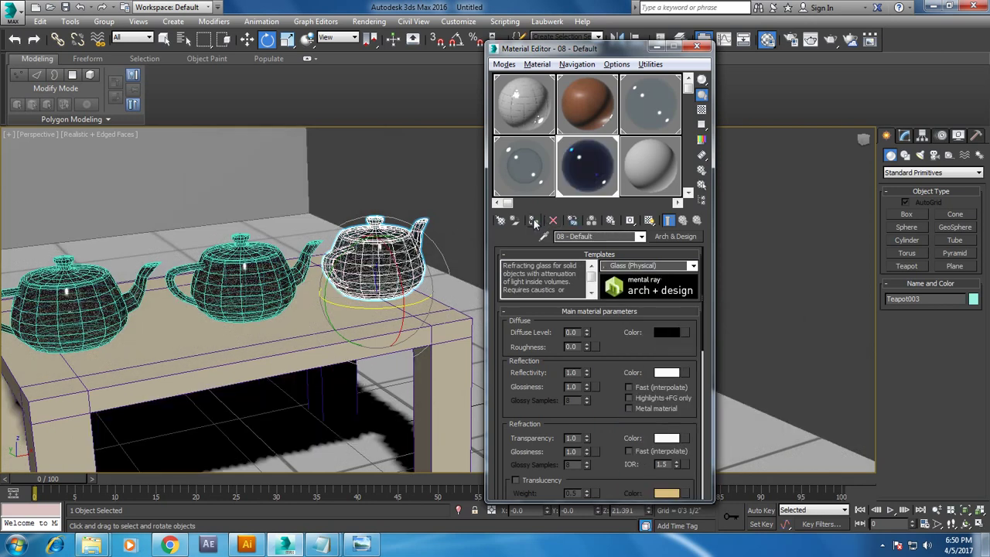
- Frame the teapots, close the material editor and render the perspective view
scroll(184, 284, up, 5)
middle_drag(232, 279, 395, 253)
click(696, 47)
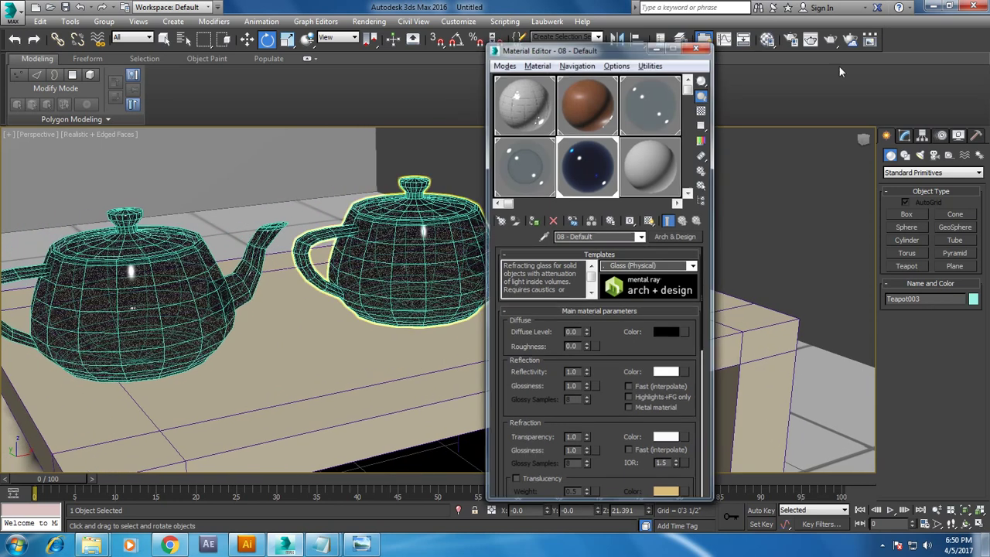
click(831, 40)
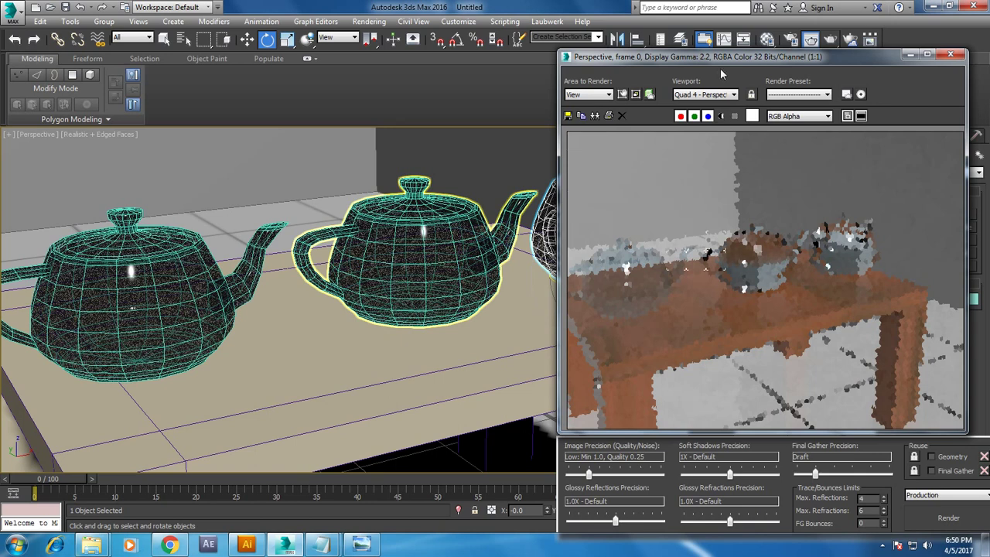
- Zoom and pan the render to inspect the glass teapots, then close it and select the middle teapot
drag(722, 71, 608, 80)
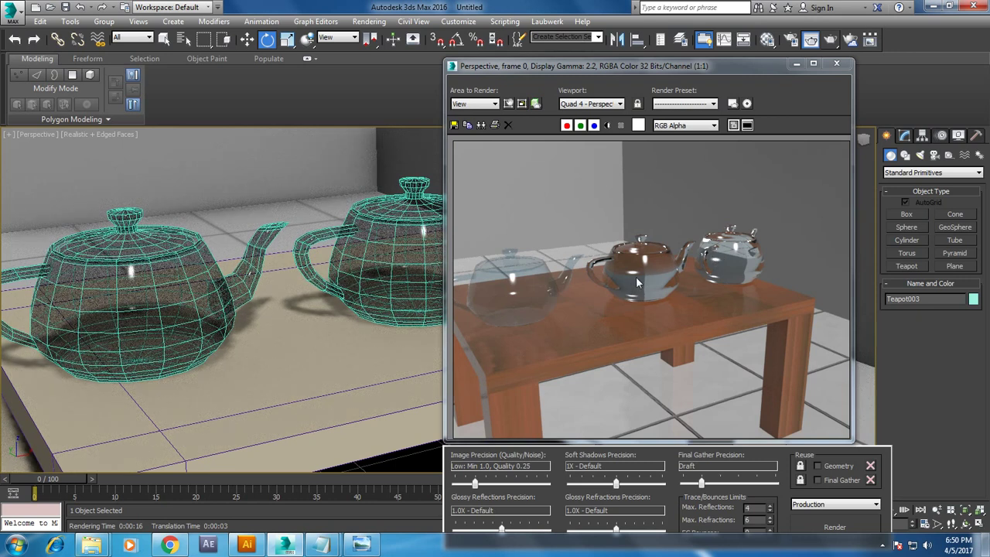
scroll(648, 293, up, 1)
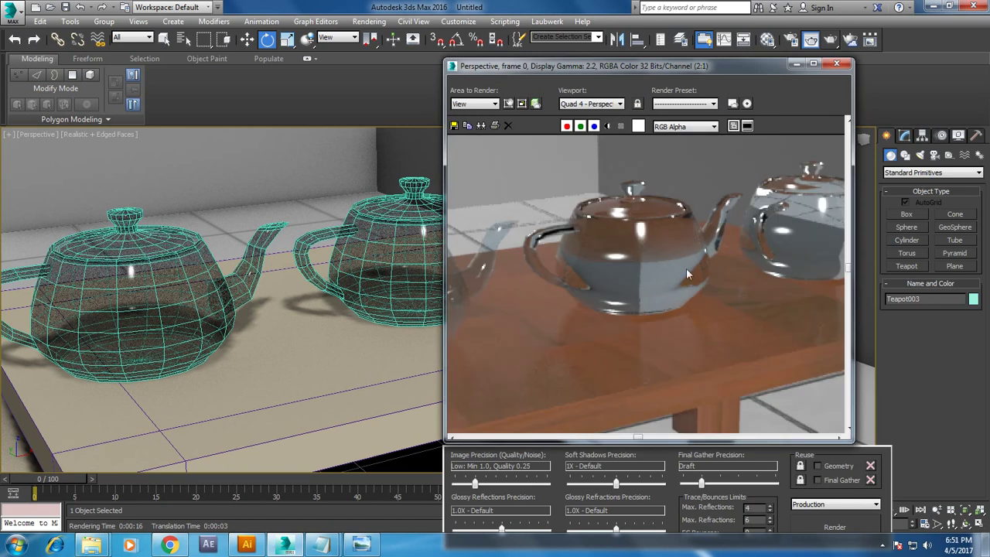
middle_drag(590, 290, 709, 250)
mouse_move(792, 245)
middle_down()
mouse_move(620, 289)
mouse_move(558, 255)
middle_up()
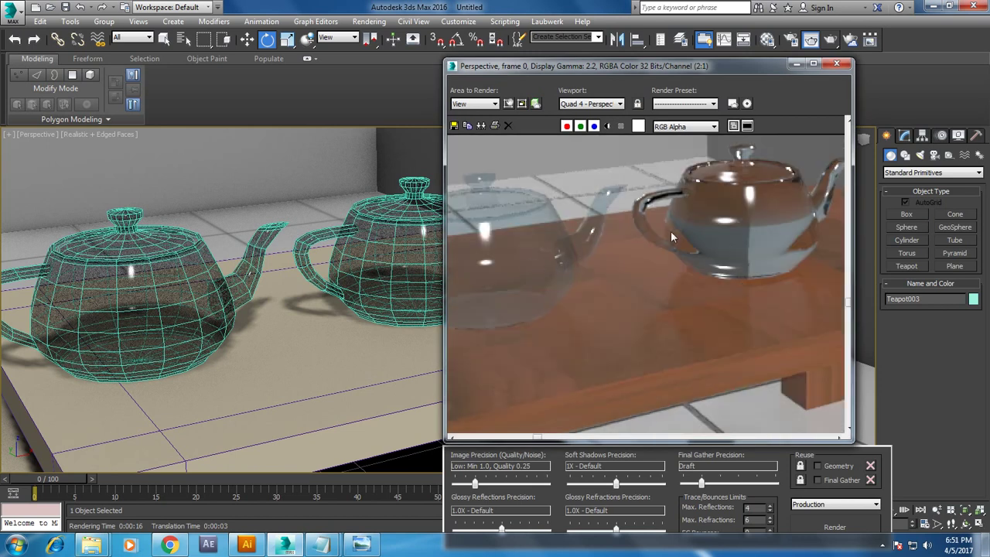
click(836, 64)
click(475, 266)
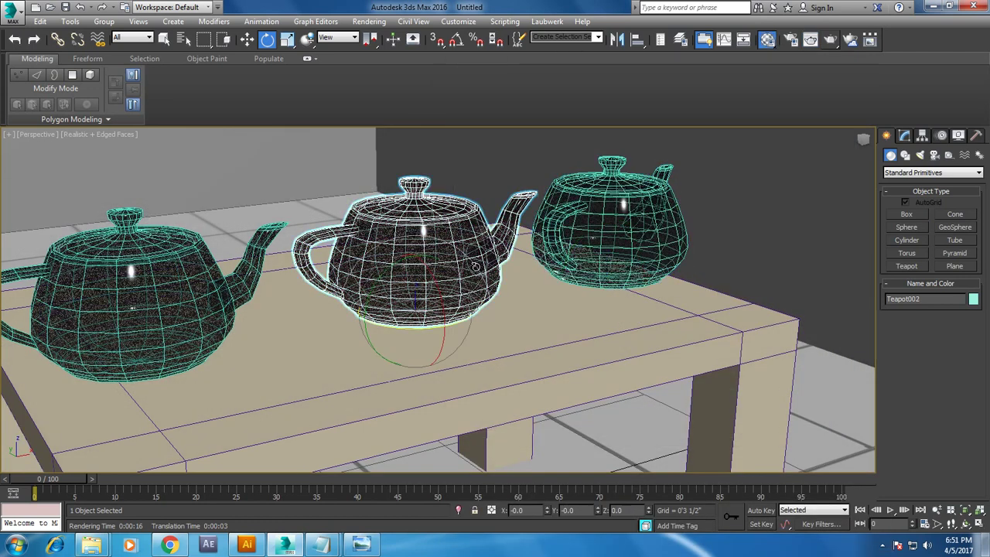
- Set the slot 08 glass material's Refraction IOR to 3.0
key(m)
mouse_move(603, 403)
mouse_down()
mouse_move(609, 278)
mouse_move(624, 349)
mouse_up()
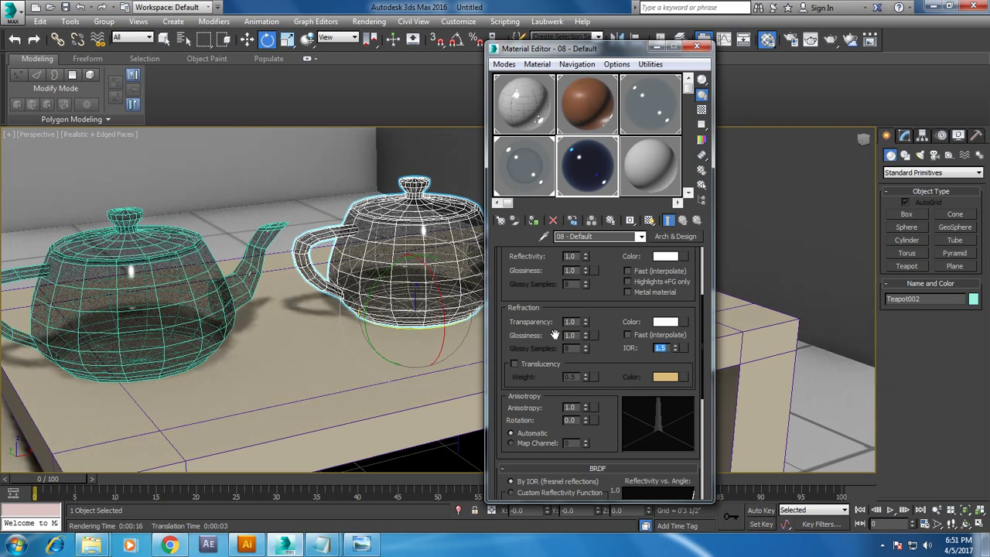
text(3)
key(Return)
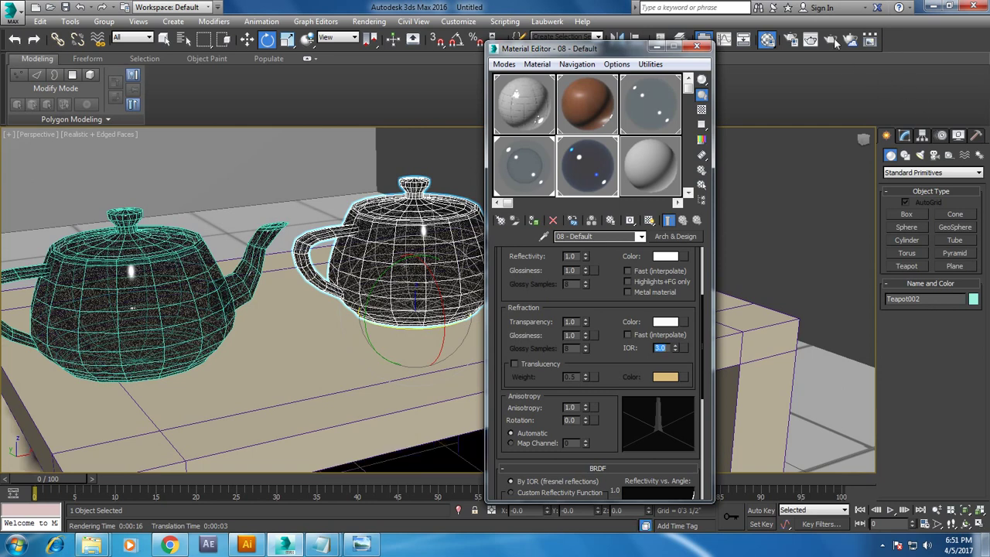
- Tint the glass diffuse colour blue and render the three teapots again
drag(602, 289, 593, 406)
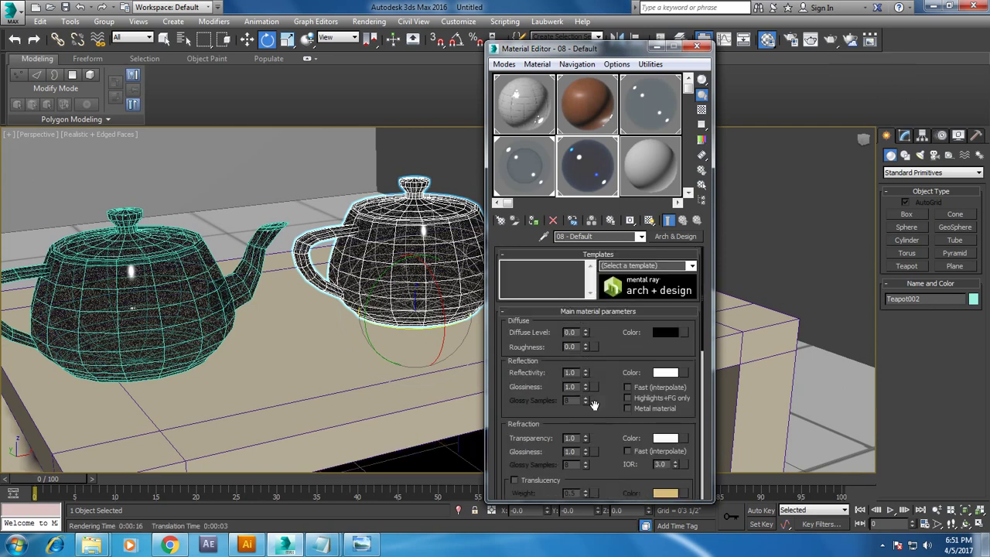
click(654, 332)
click(308, 110)
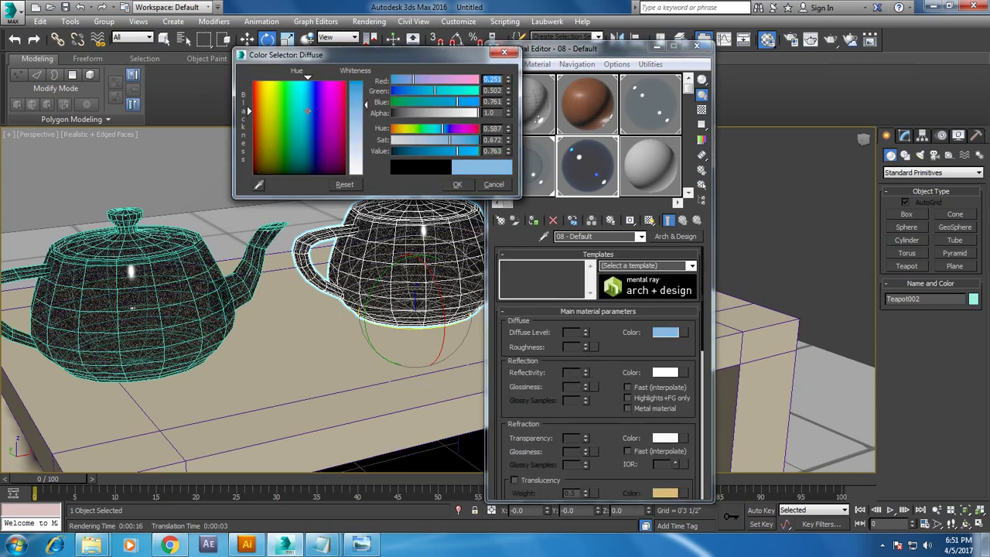
click(457, 185)
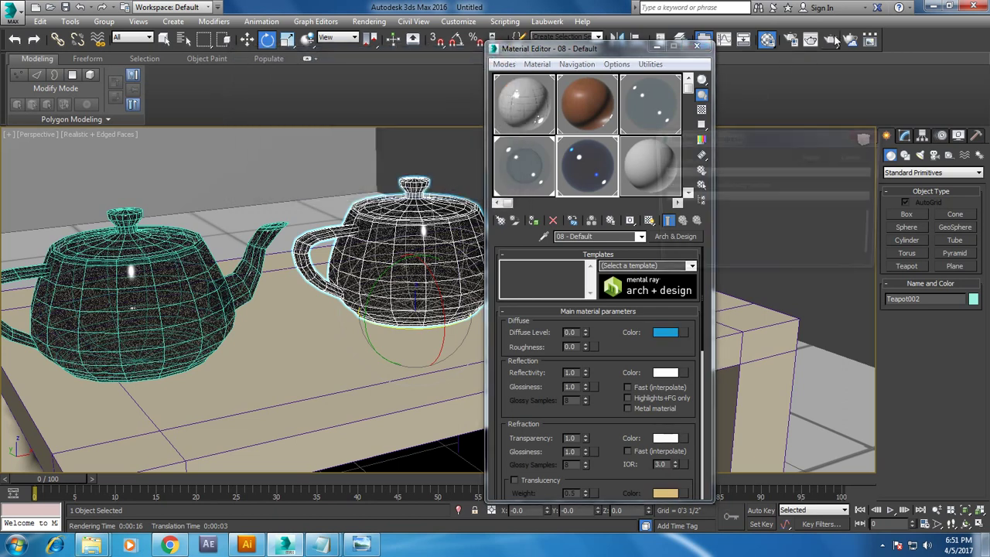
click(832, 38)
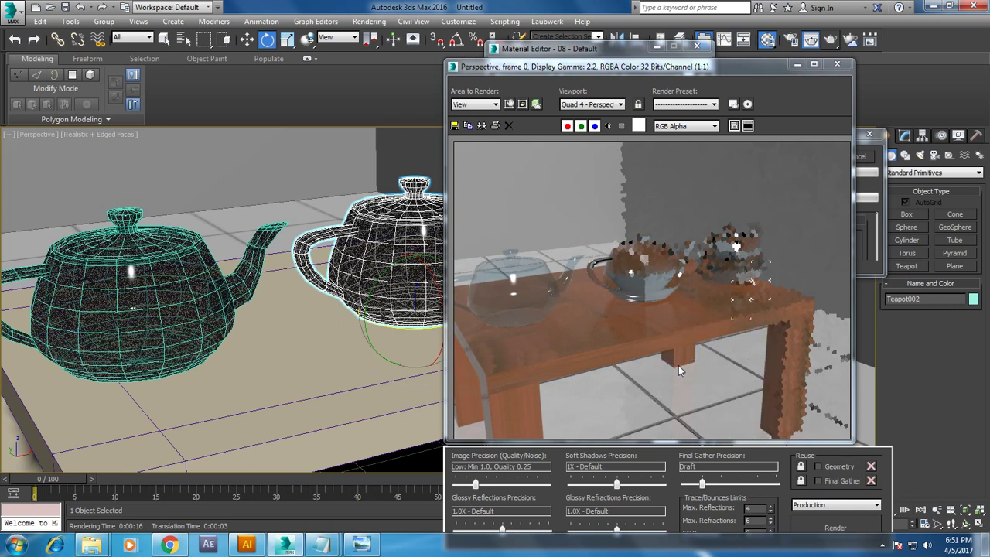
click(835, 65)
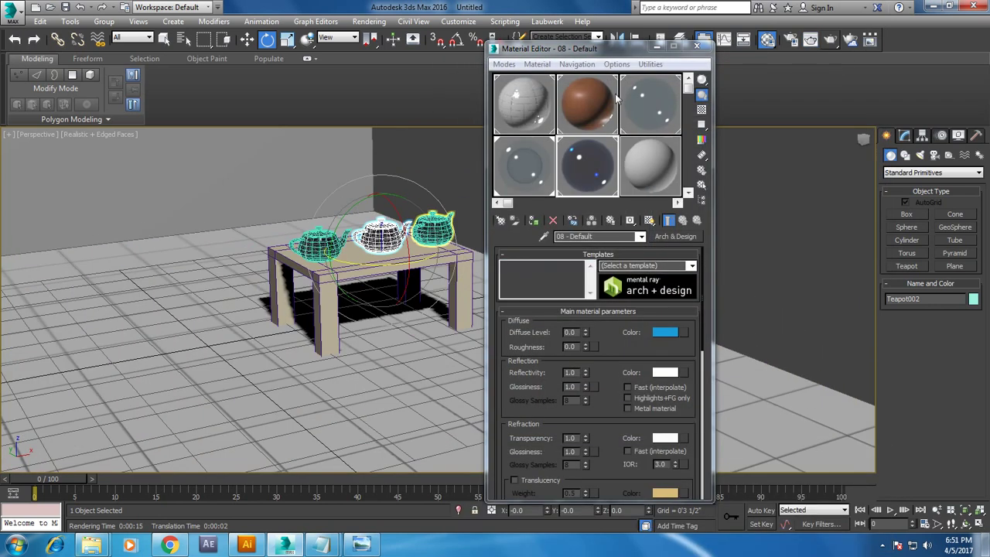
- Select the three teapots and move them off the table to the left
click(657, 48)
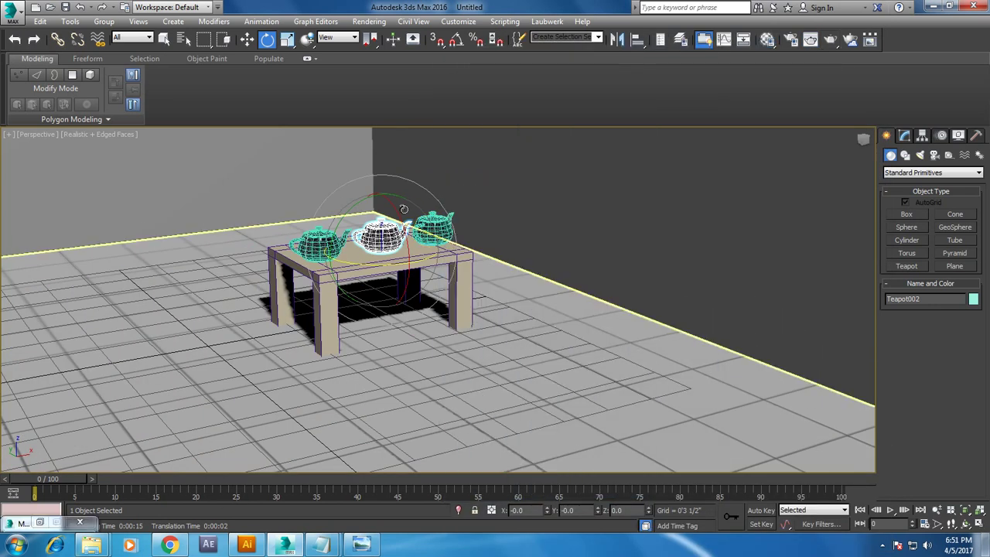
click(323, 240)
ctrl+click(379, 233)
ctrl+click(433, 228)
key(w)
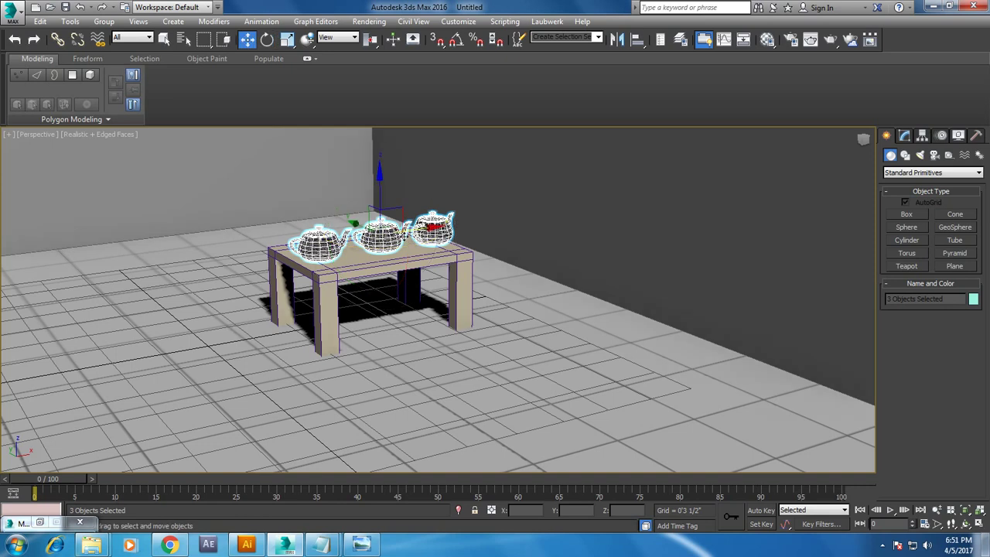
drag(313, 245, 31, 286)
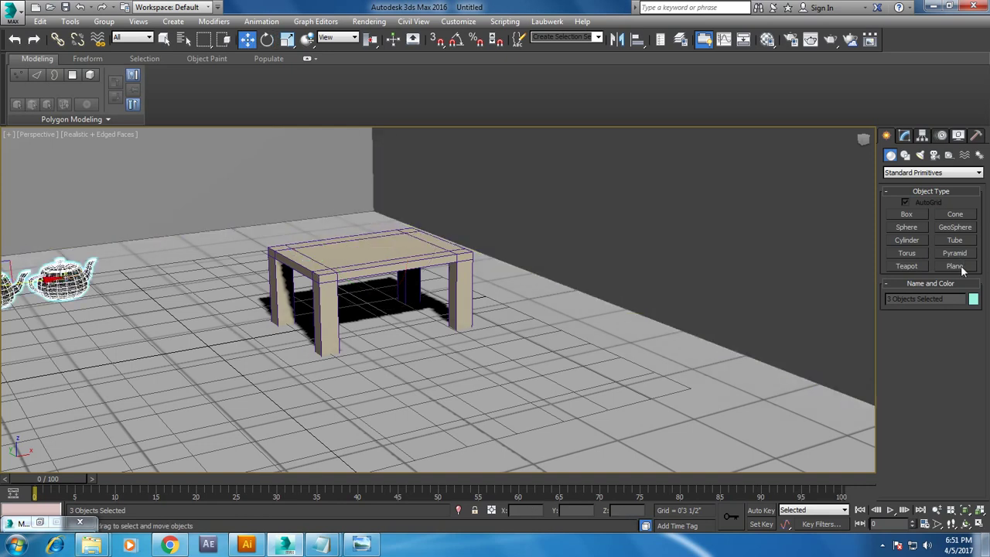
- Draw a plane over the table in Top view and lift it to tabletop height
click(955, 266)
key(alt+w)
key(alt+w)
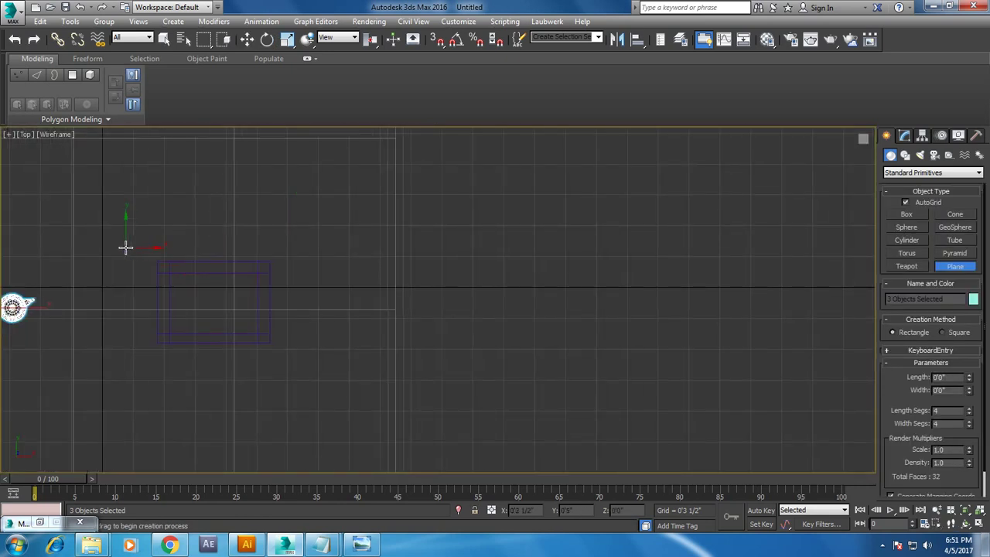
drag(126, 247, 263, 349)
key(alt+w)
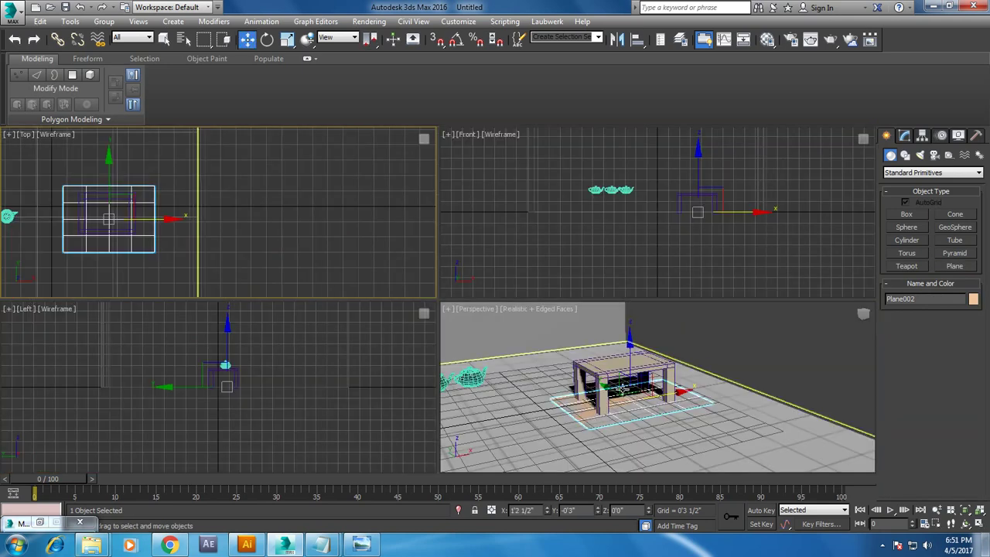
right_click(562, 376)
key(alt+w)
drag(328, 272, 328, 158)
key(r)
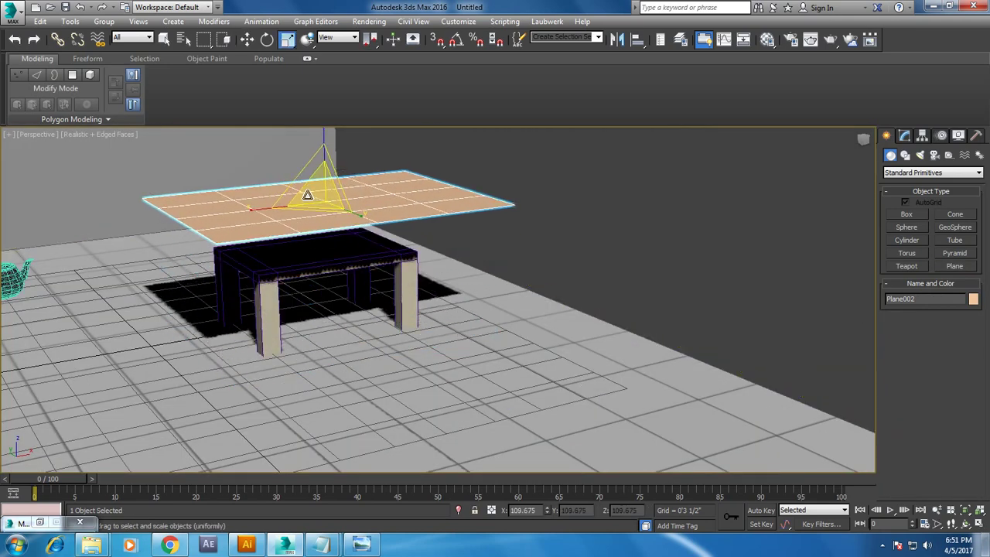
- Set the plane's Length Segs and Width Segs to 50 each
click(905, 135)
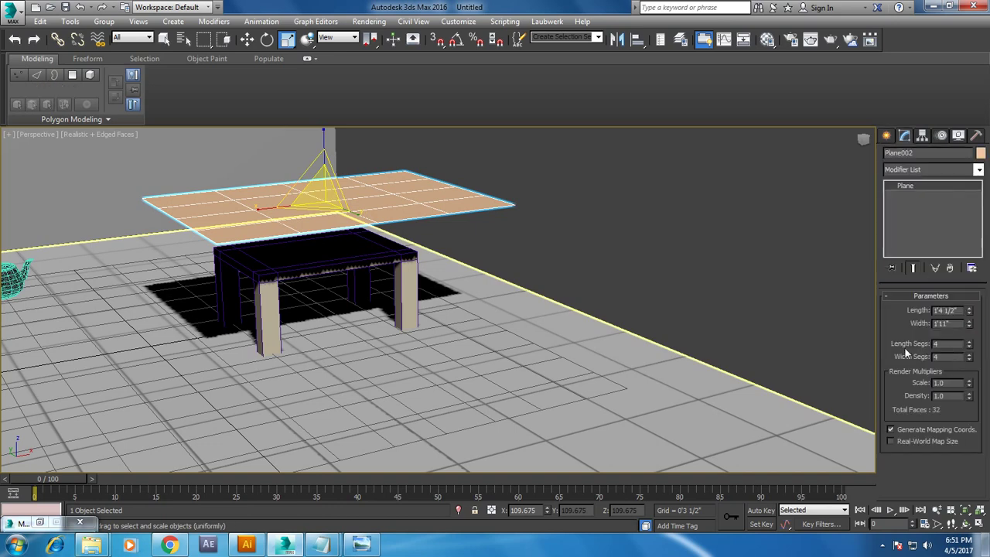
text(50)
key(Tab)
text(50)
key(Return)
key(w)
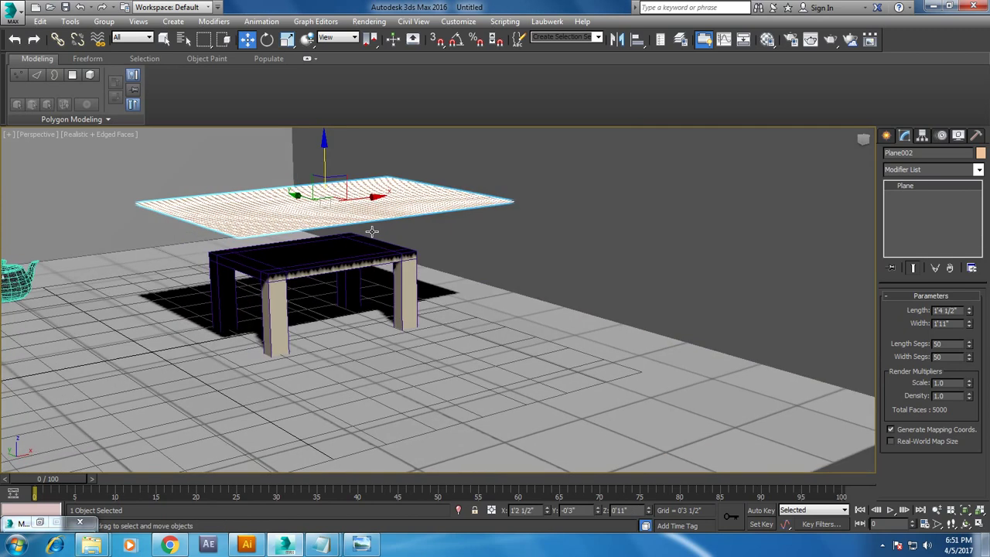
alt+middle_drag(459, 265, 408, 228)
scroll(403, 274, up, 3)
middle_drag(402, 274, 429, 294)
- Make the plane an mCloth object and the table and floor static rigid bodies
click(262, 21)
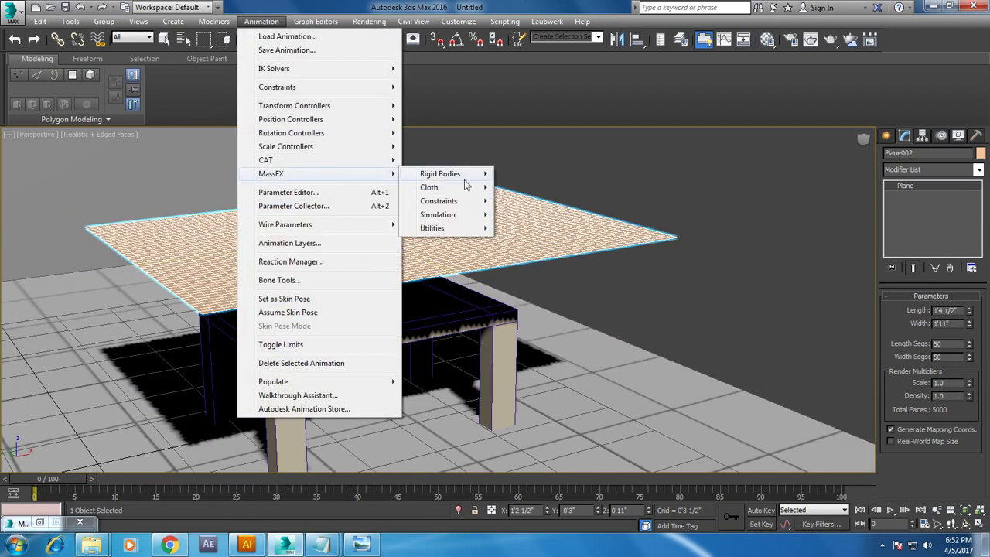
mouse_move(430, 187)
click(541, 188)
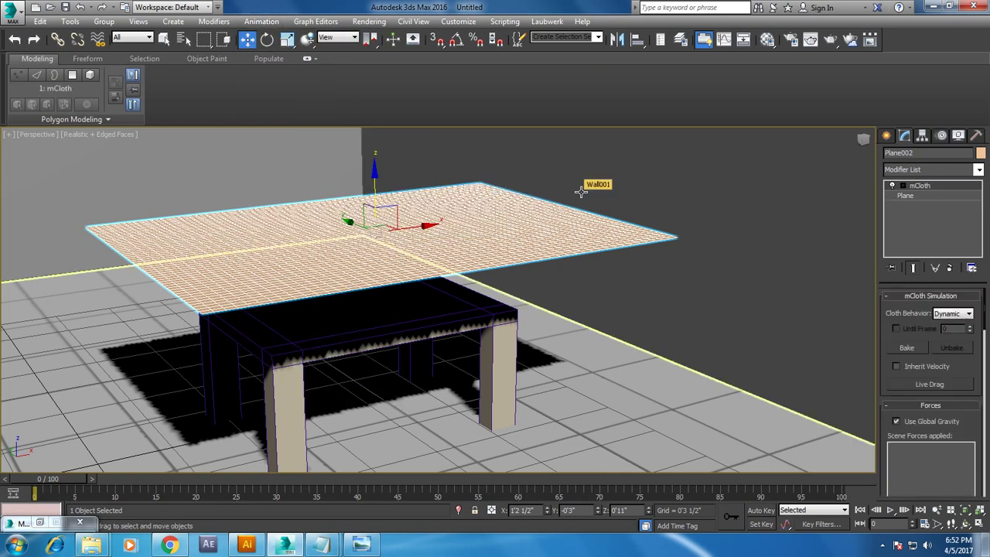
click(458, 313)
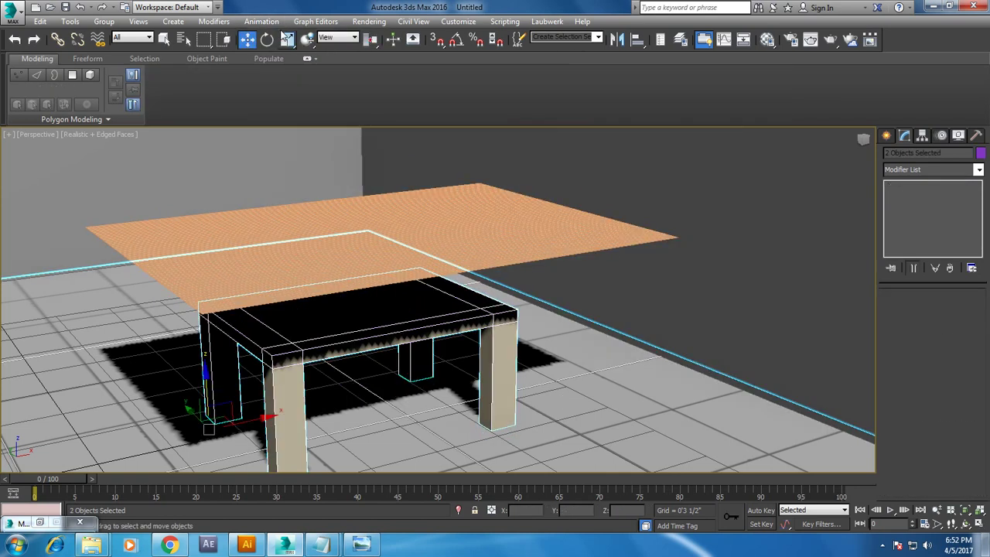
click(261, 21)
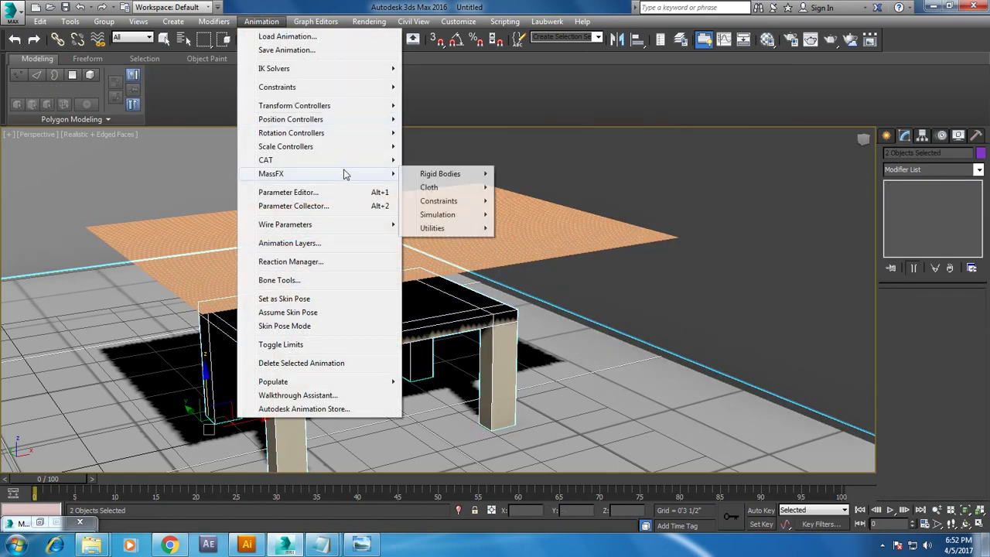
mouse_move(440, 173)
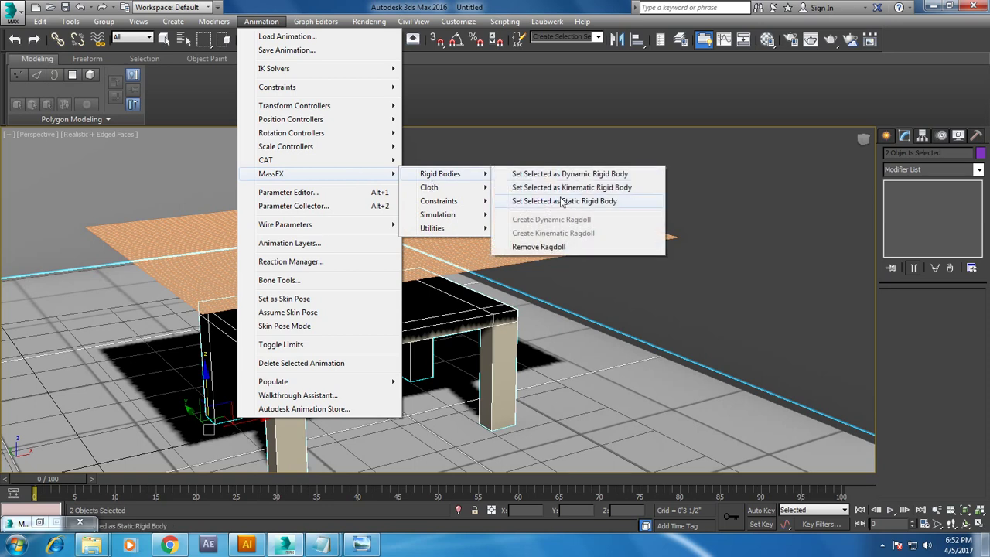
click(583, 202)
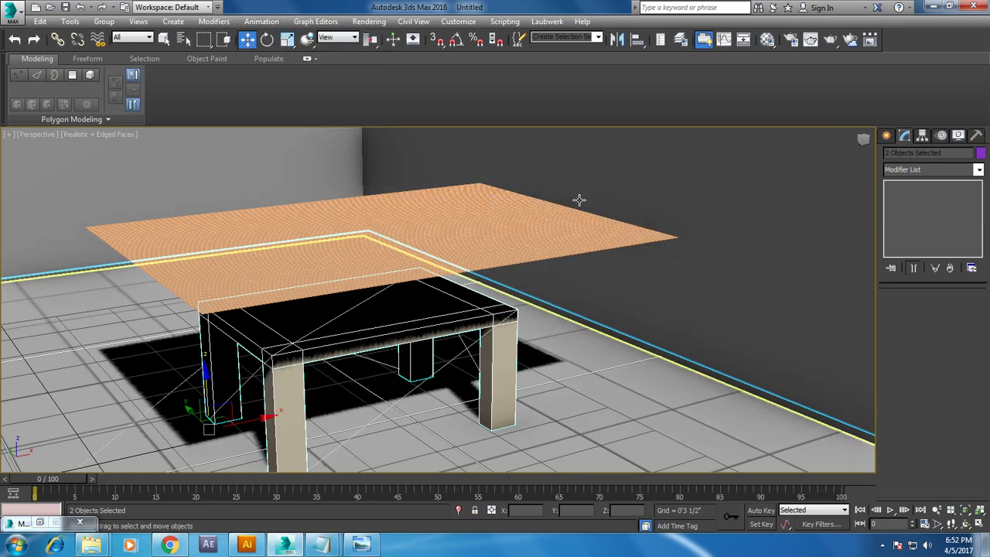
click(546, 244)
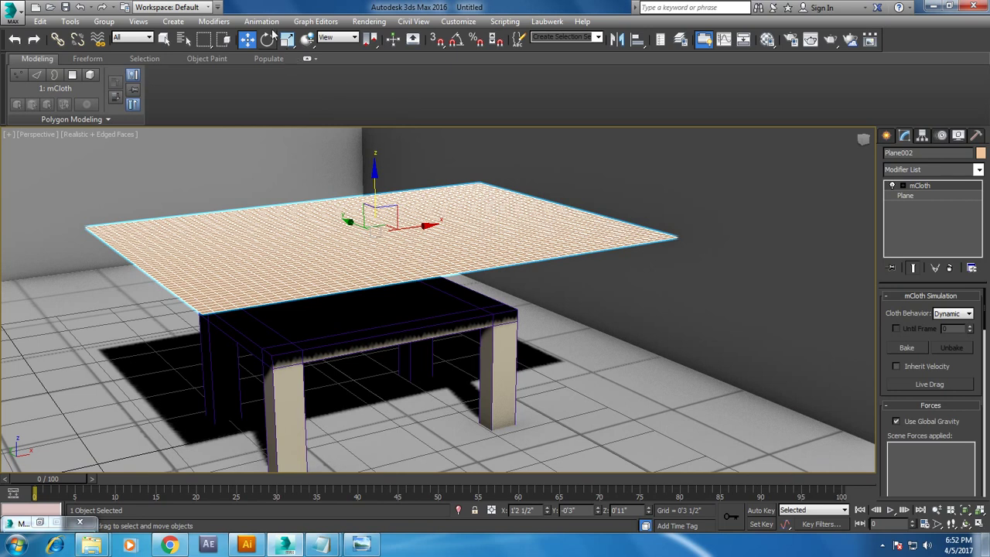
- Start baking the cloth simulation, then cancel the bake
click(262, 21)
mouse_move(270, 173)
mouse_move(438, 214)
click(574, 260)
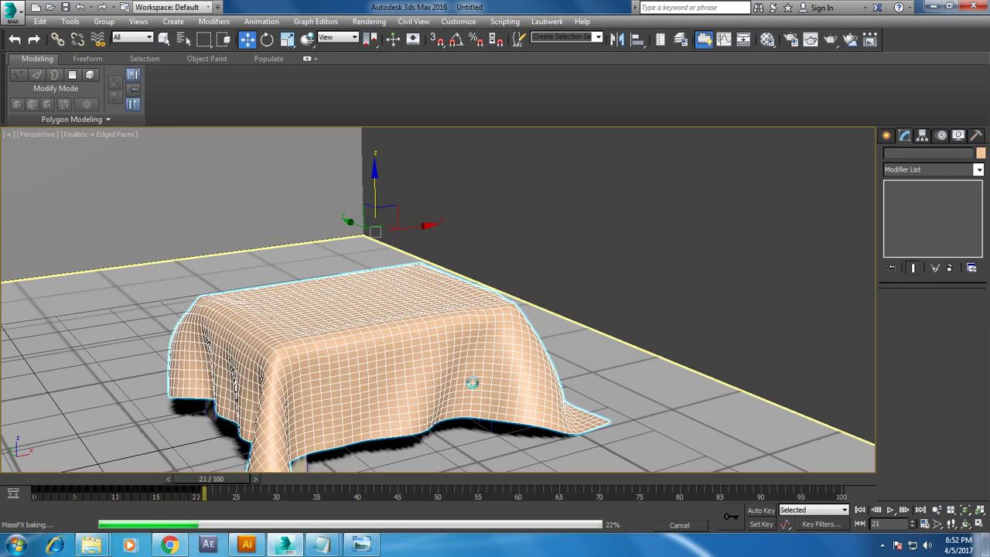
key(Escape)
click(495, 320)
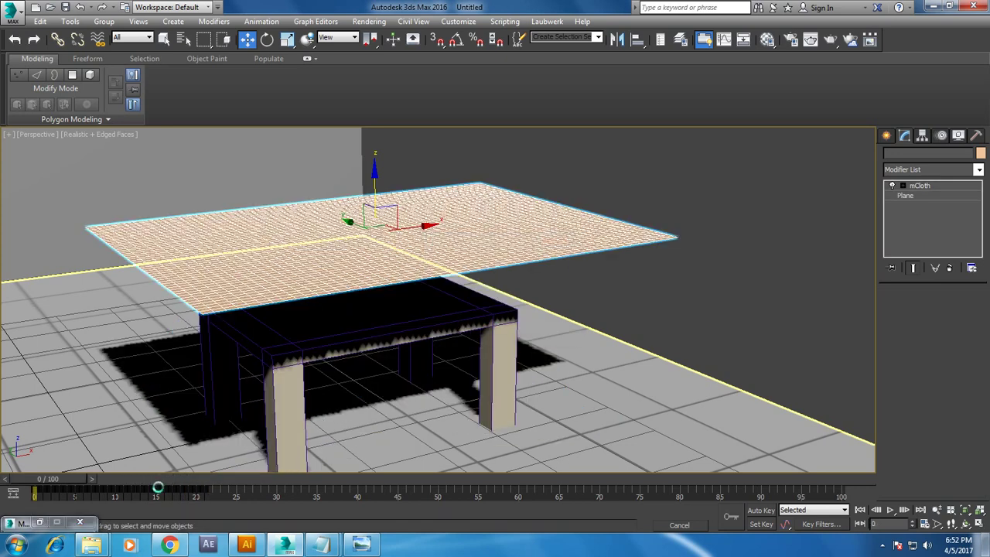
- Convert the cloth draped at frame 21 to Editable Poly and pick an unused material slot
drag(65, 479, 212, 479)
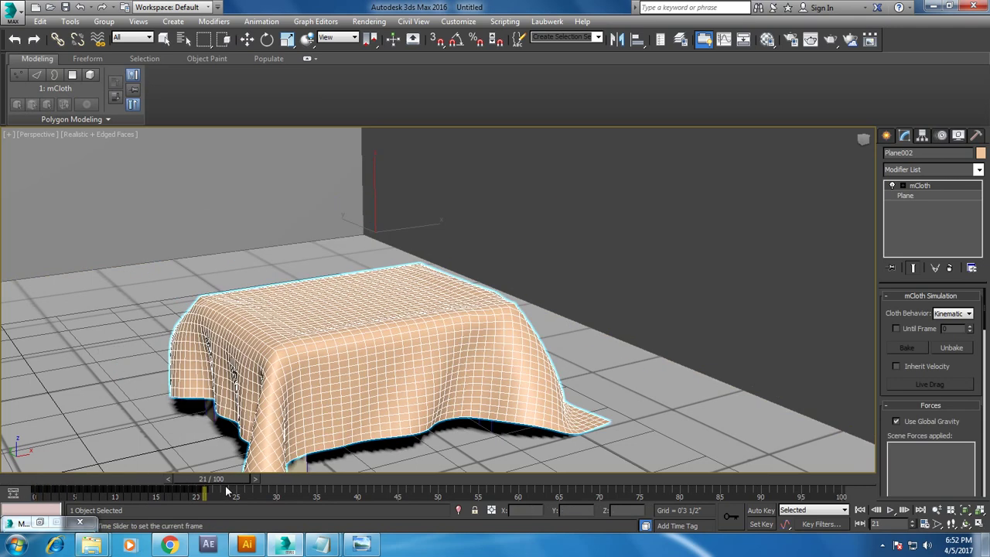
right_click(364, 347)
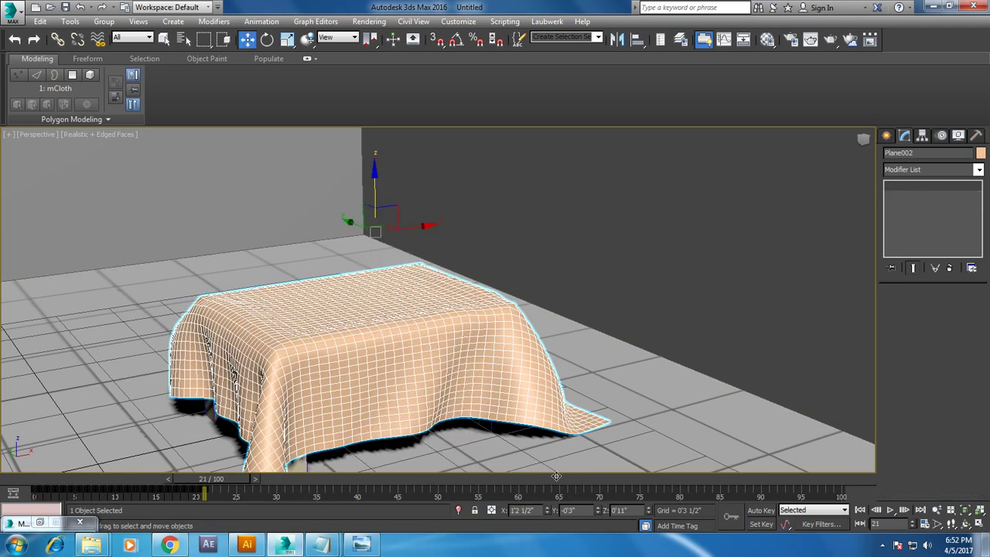
click(556, 474)
scroll(417, 348, up, 2)
scroll(406, 353, up, 3)
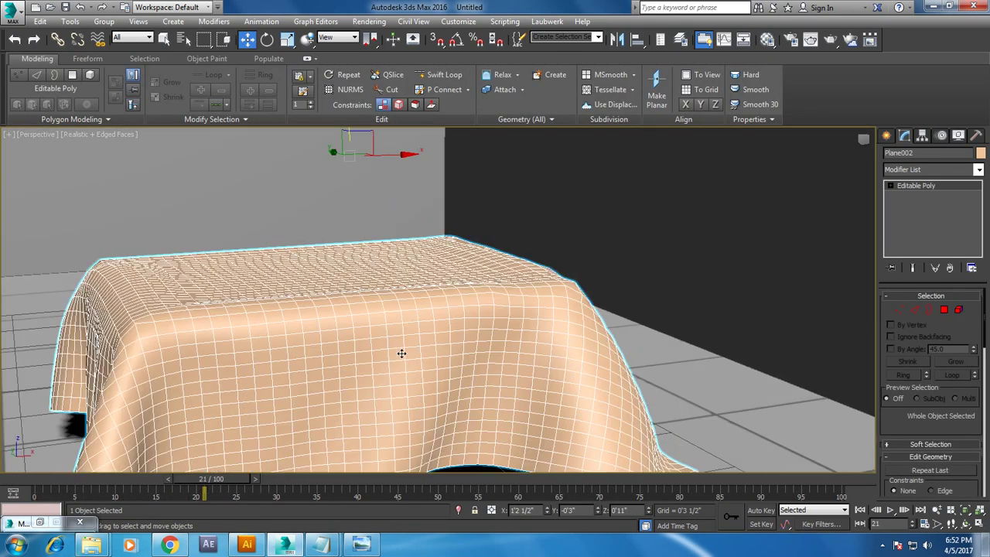
scroll(407, 353, down, 3)
alt+middle_drag(415, 298, 441, 302)
key(m)
click(628, 171)
- Make the new material an Arch & Design Matte Finish material
click(673, 237)
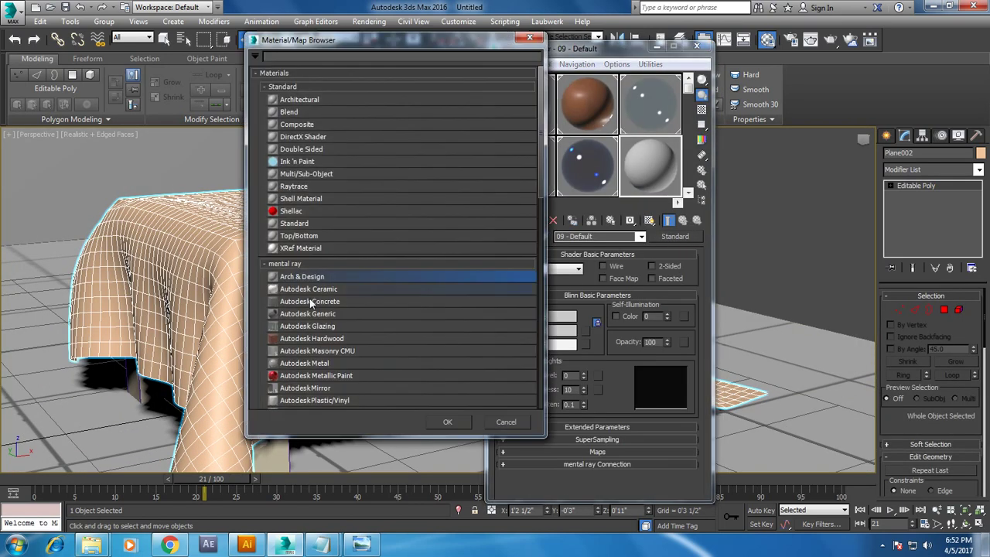
double_click(308, 277)
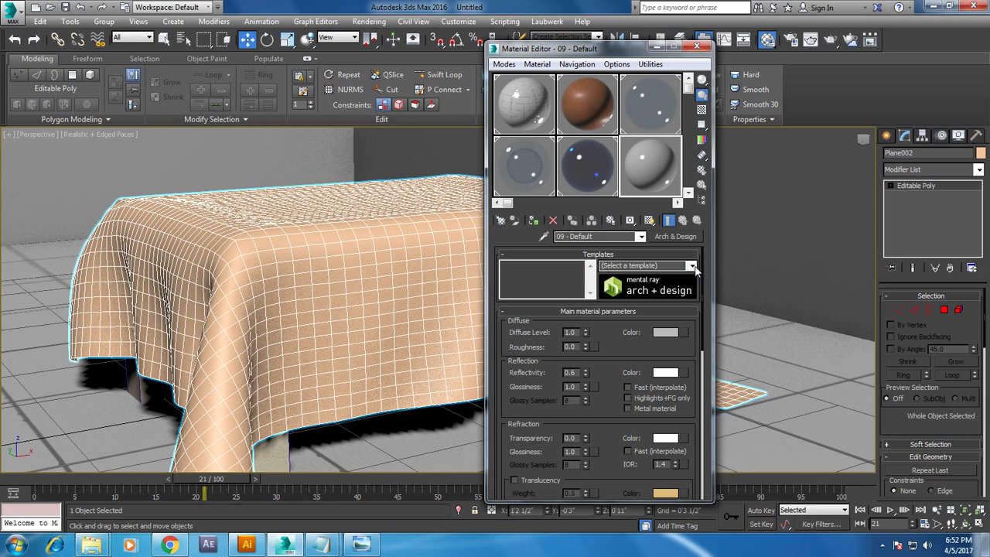
click(692, 266)
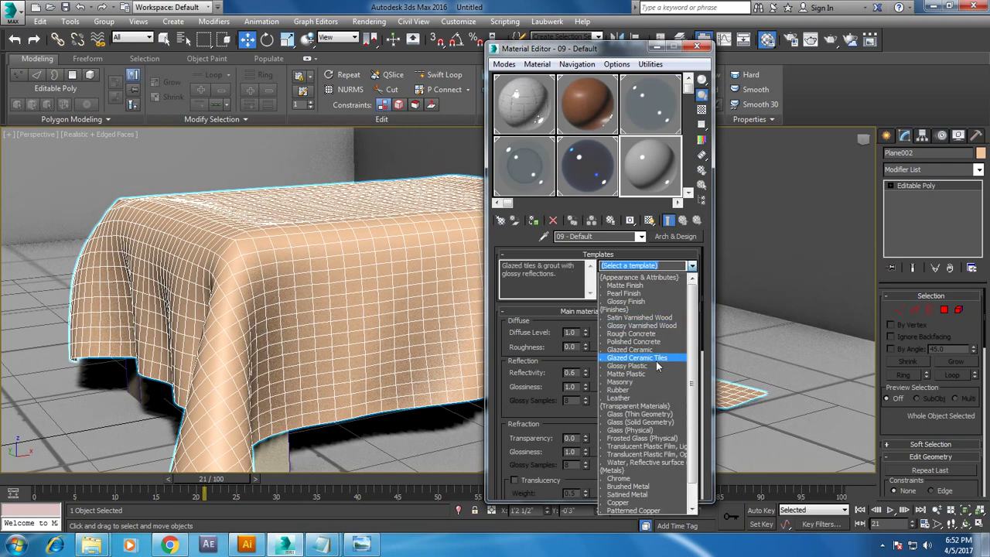
scroll(656, 360, down, 1)
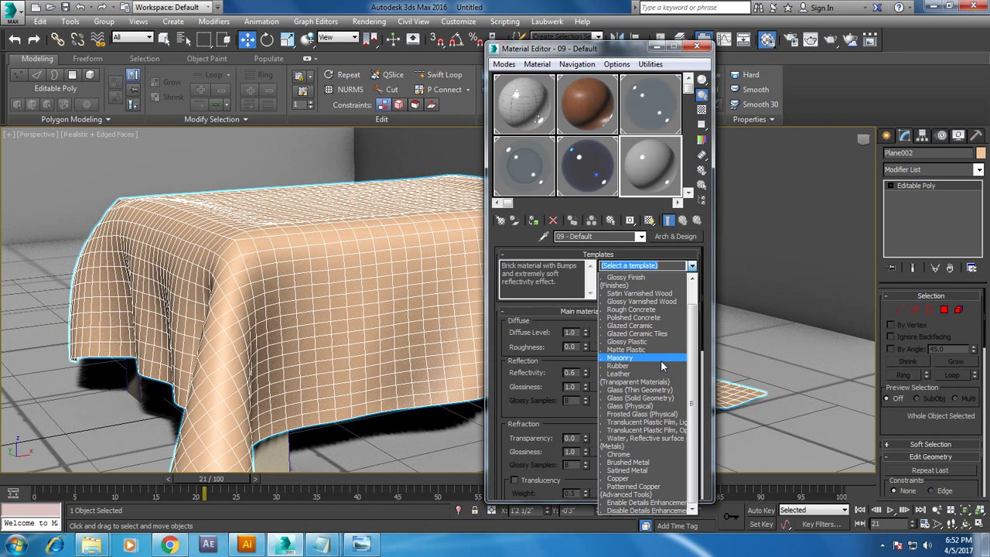
scroll(660, 360, up, 1)
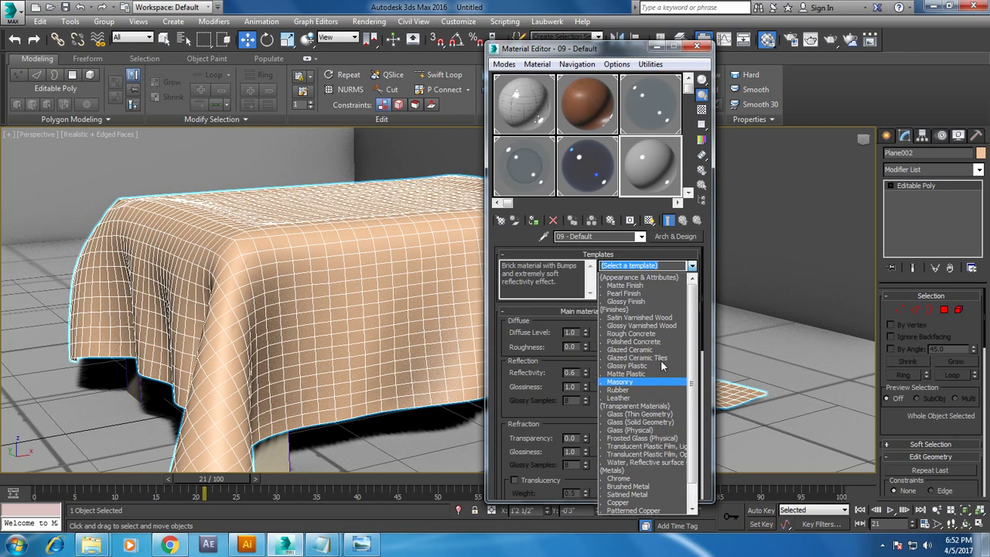
click(655, 287)
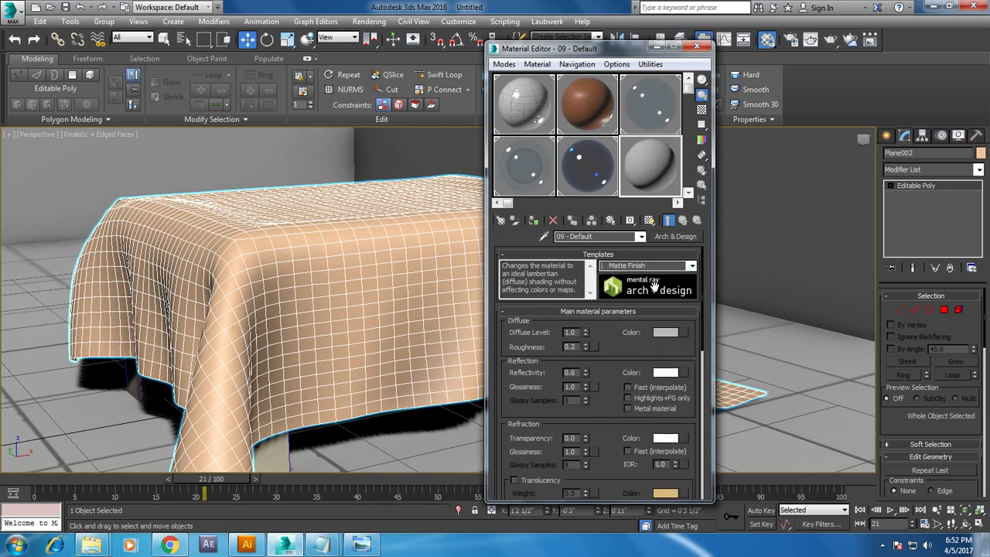
- Add a Bitmap to the diffuse colour and browse the texture library's Fabric folder
click(684, 332)
double_click(290, 100)
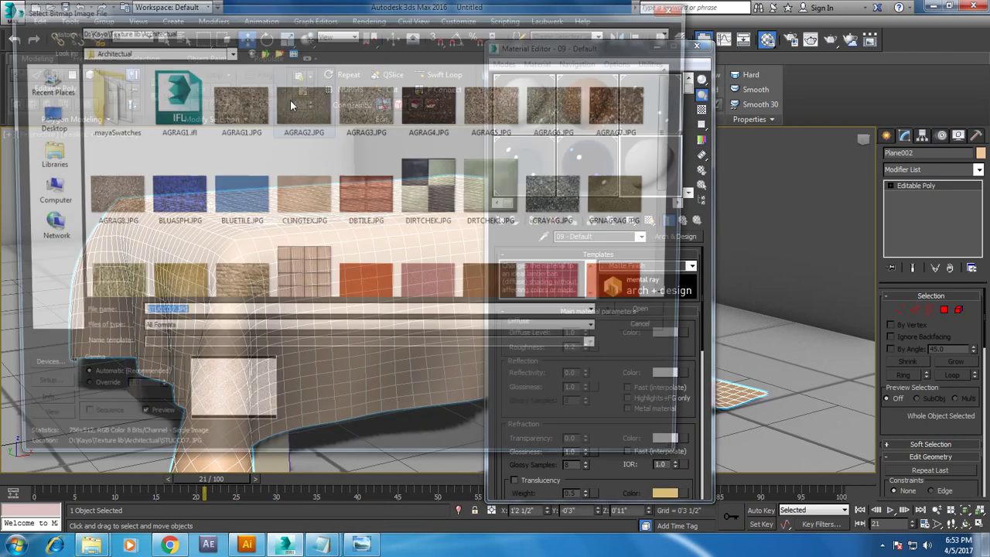
click(262, 51)
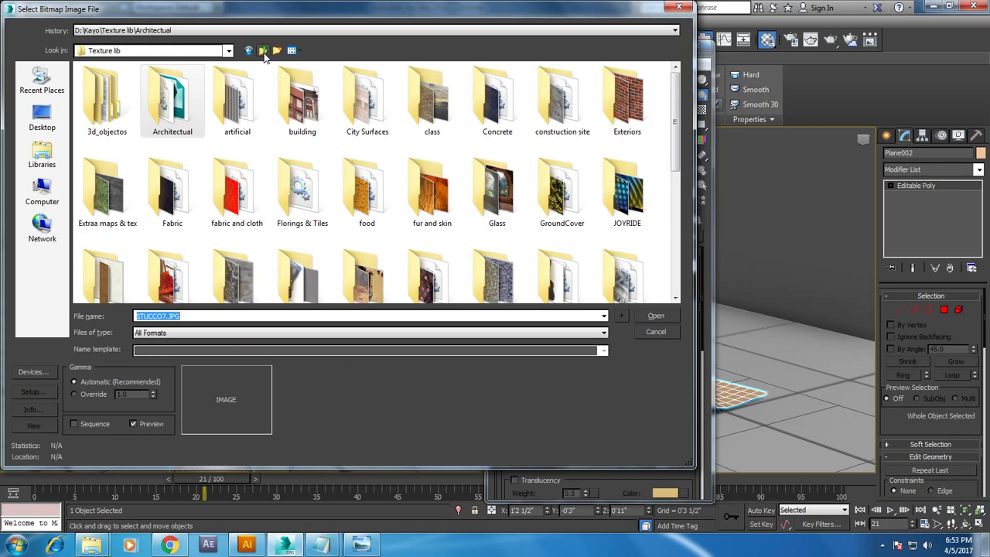
click(367, 197)
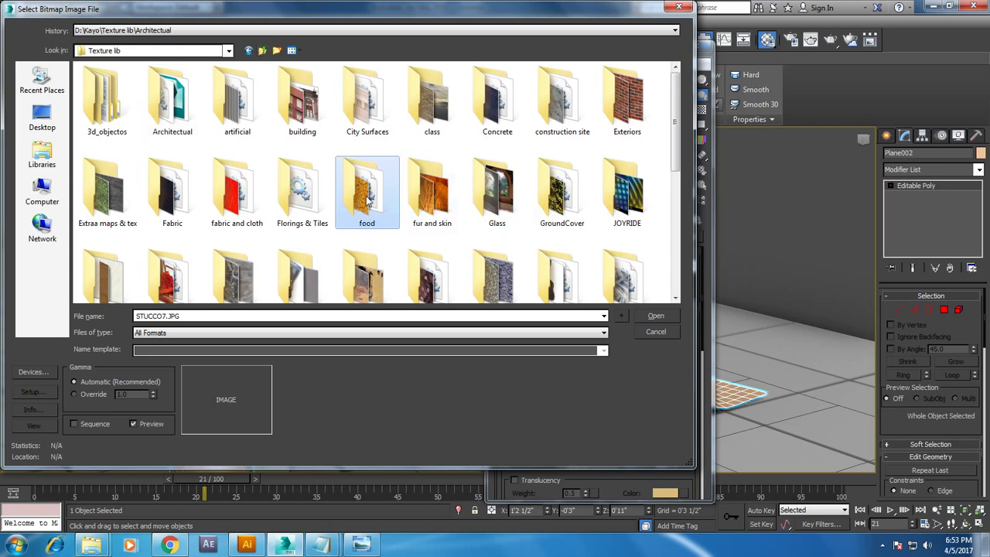
key(End)
key(Home)
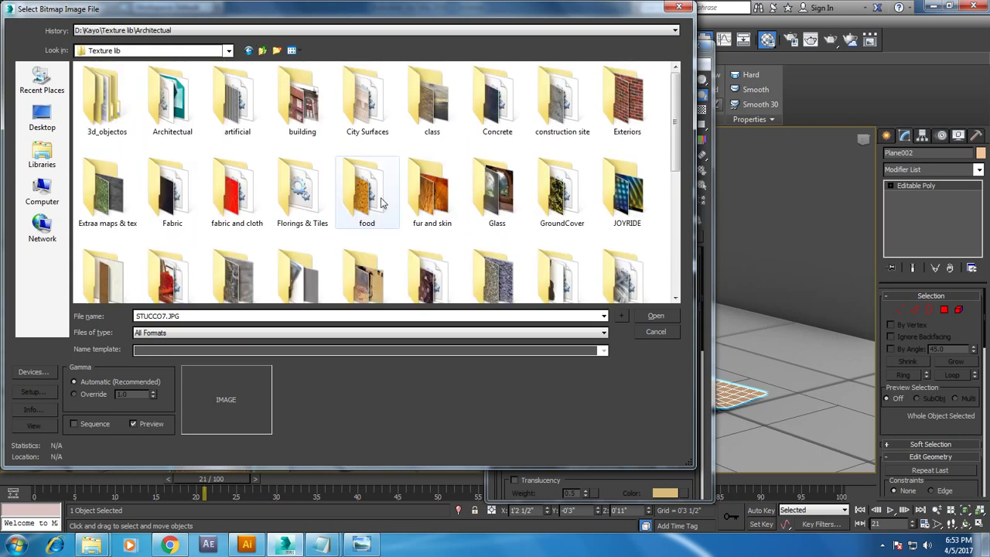
double_click(167, 193)
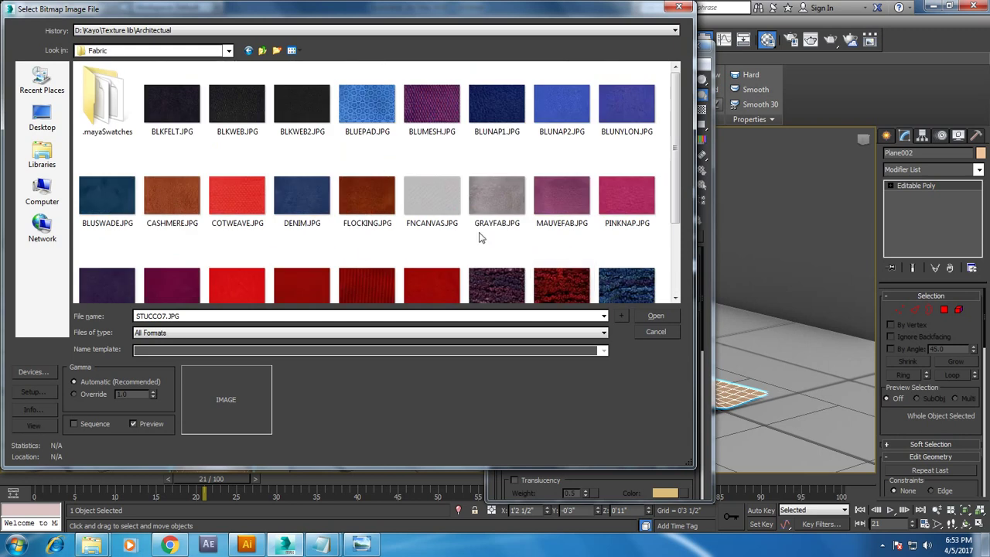
scroll(482, 236, down, 2)
scroll(482, 236, up, 2)
- Load silk_071322.jpg from the fabric and cloth folder as the diffuse texture
click(262, 51)
double_click(236, 193)
scroll(323, 189, down, 5)
scroll(356, 201, up, 3)
scroll(497, 198, down, 2)
scroll(497, 198, down, 3)
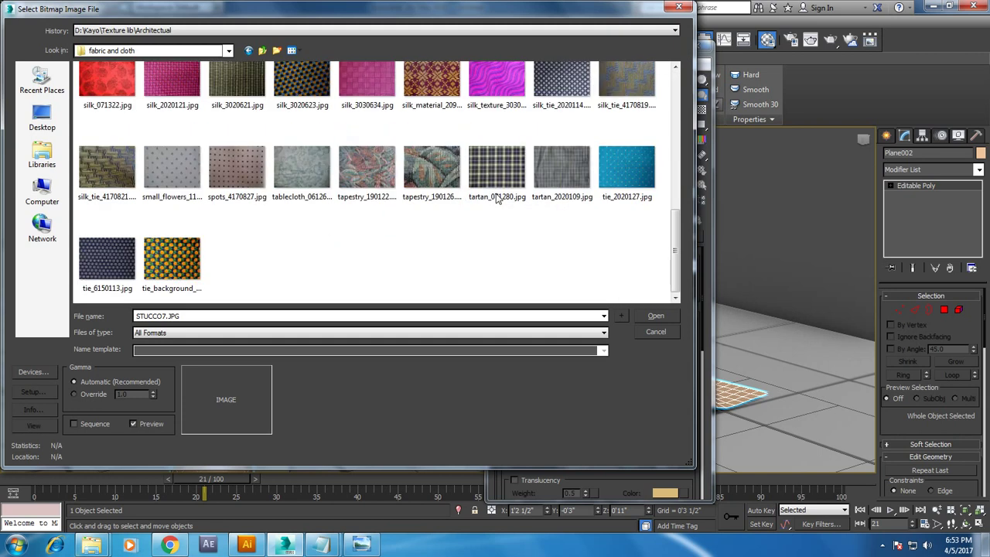
scroll(354, 186, up, 2)
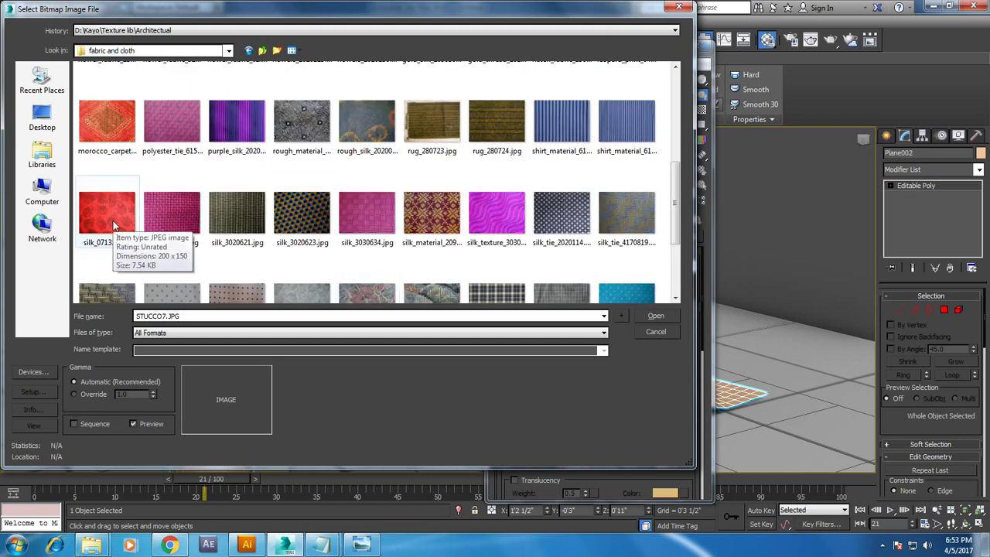
double_click(113, 220)
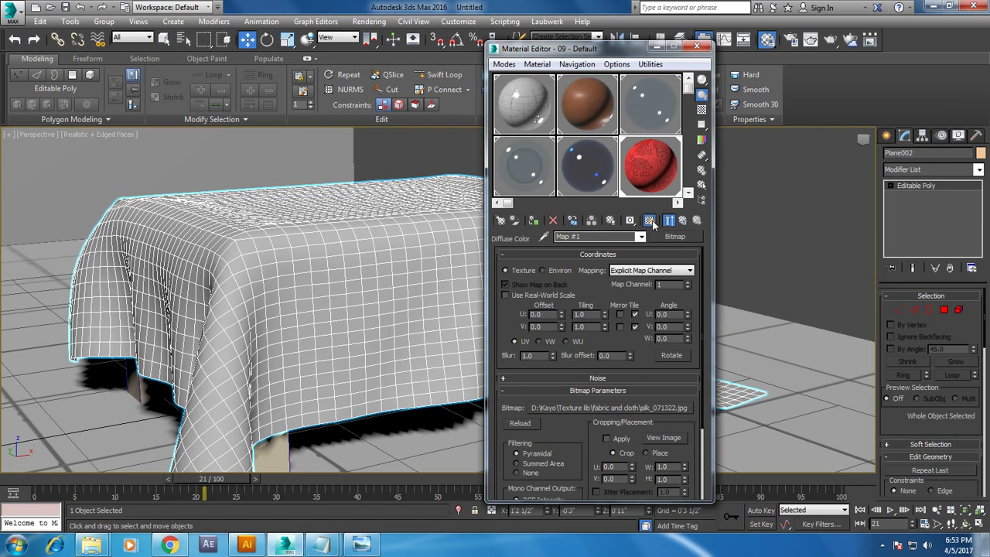
- Display the red silk texture in the viewport, tile it 5.0 in U and V, and test-render it
click(650, 219)
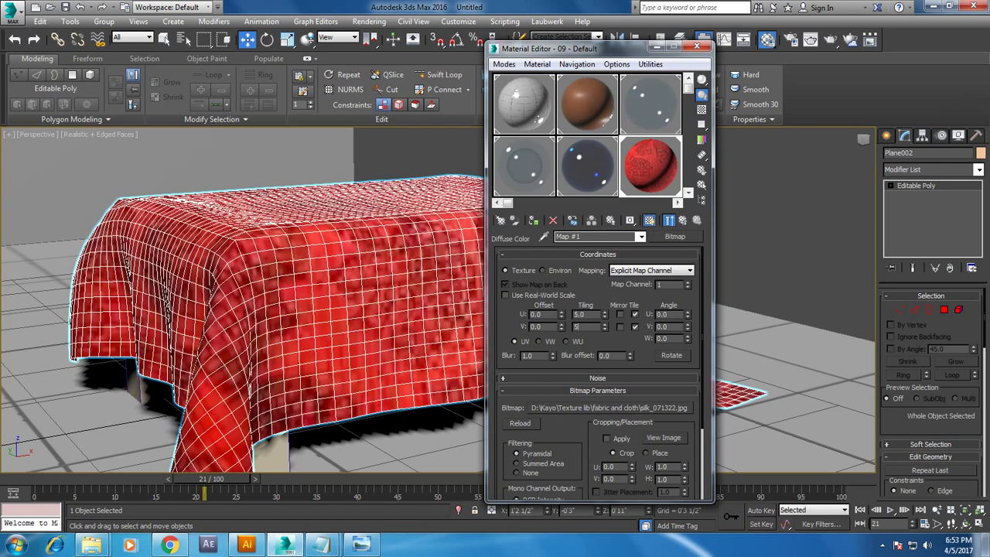
key(Return)
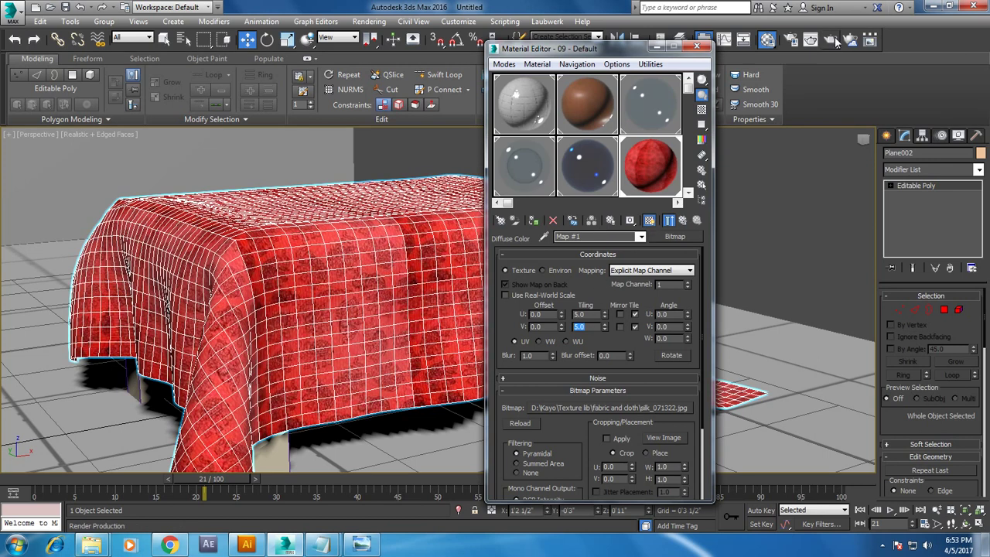
click(835, 43)
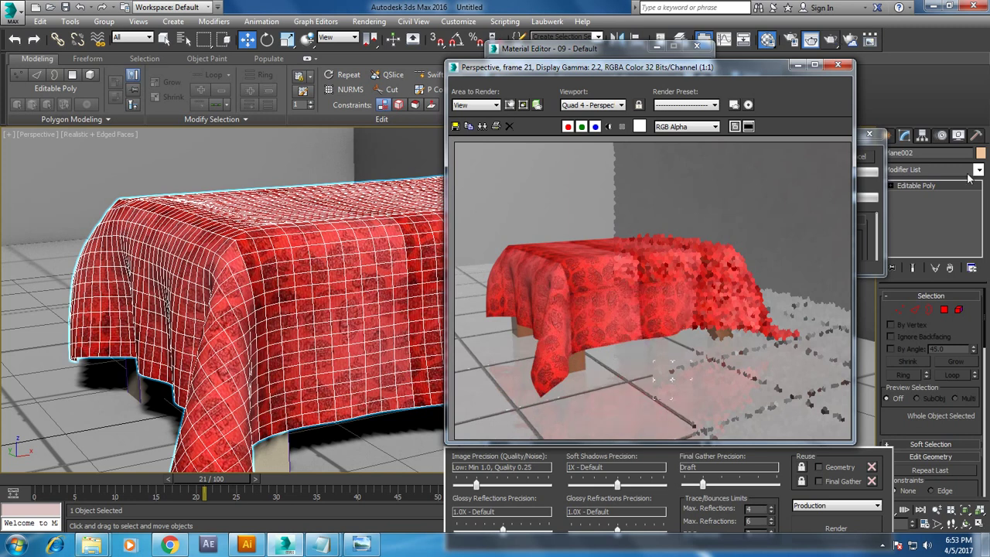
click(838, 67)
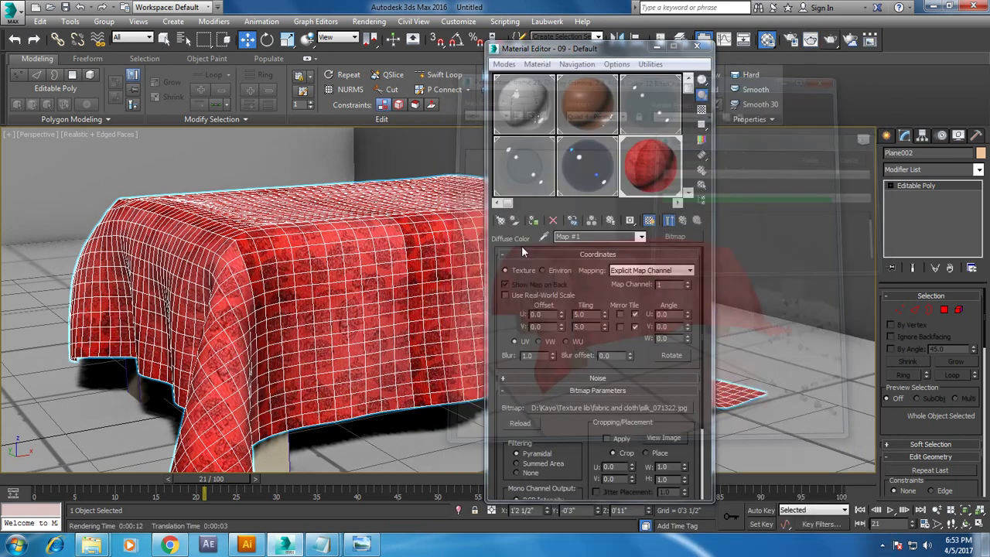
scroll(198, 325, down, 6)
- Select the three teapots on the floor and place them on the tablecloth
scroll(197, 325, down, 2)
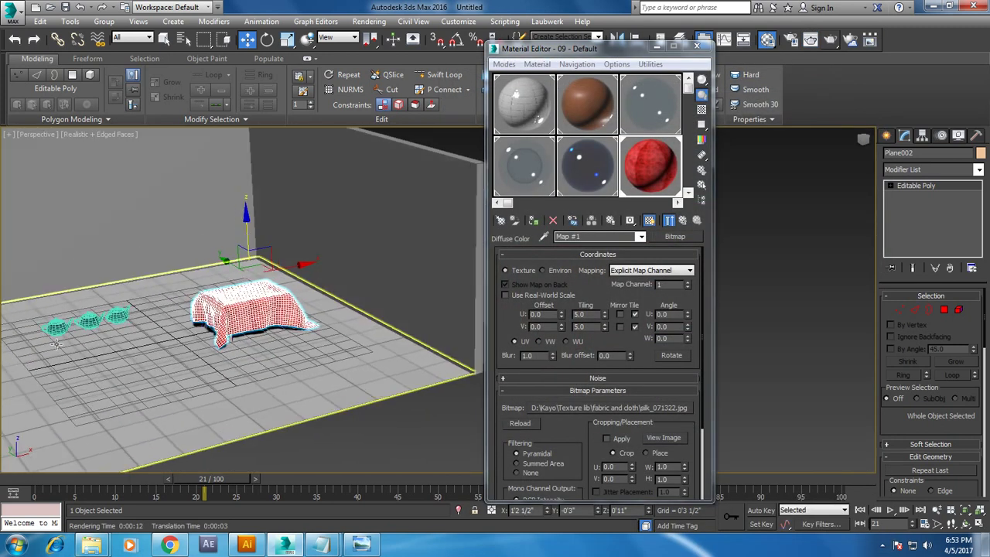
mouse_move(39, 341)
mouse_down()
mouse_move(122, 310)
mouse_move(299, 304)
mouse_up()
ctrl+click(121, 310)
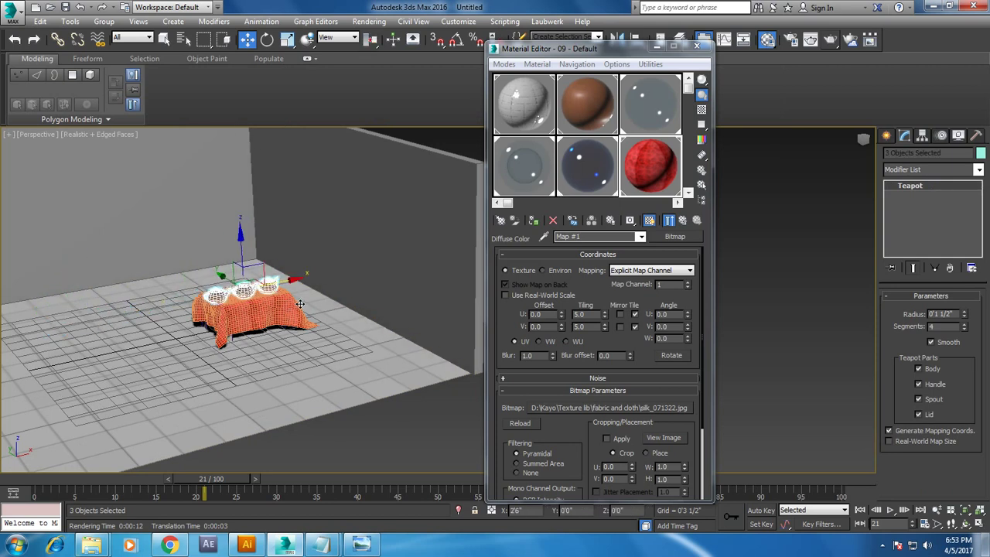
- Frame the teapots in the view and render them on the table
key(z)
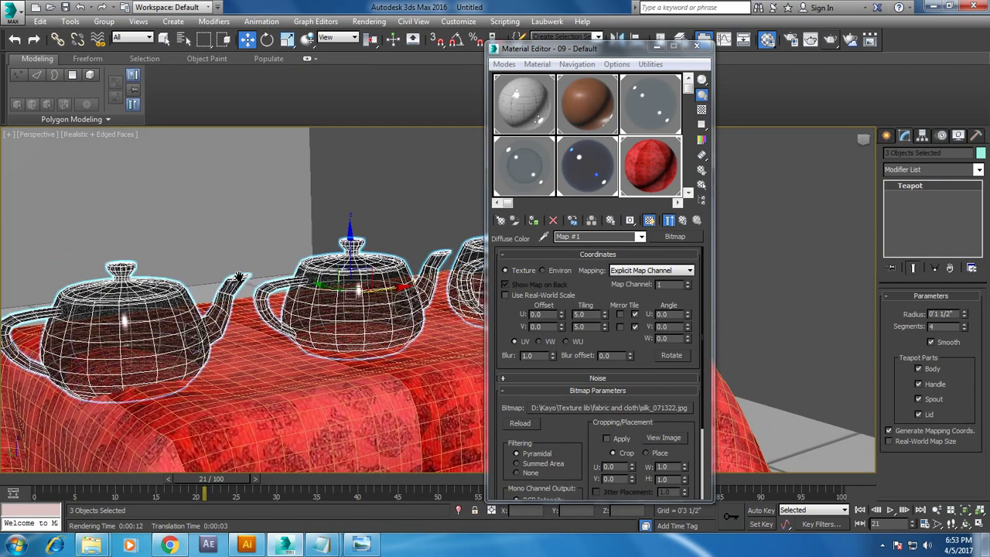
middle_drag(238, 277, 164, 300)
middle_drag(318, 303, 334, 300)
click(809, 39)
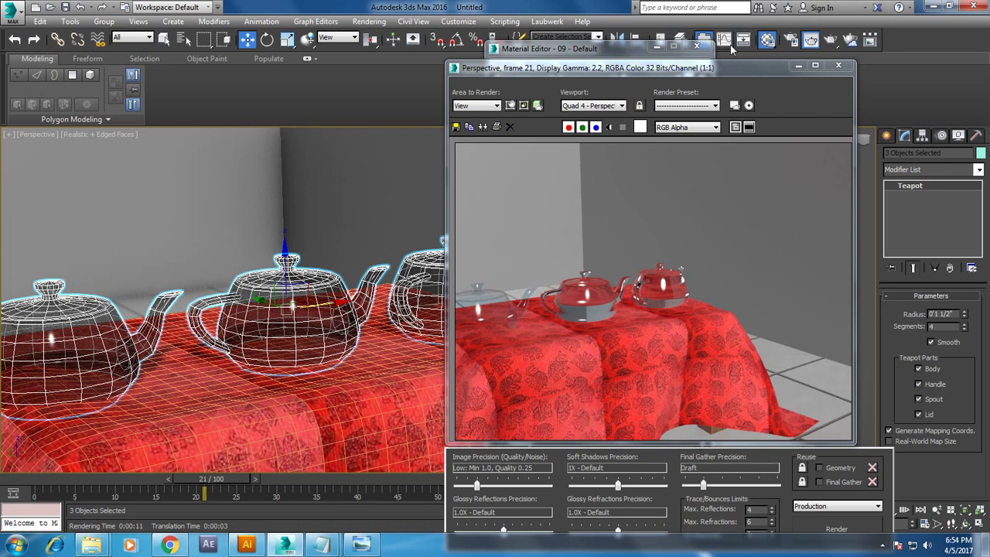
click(794, 66)
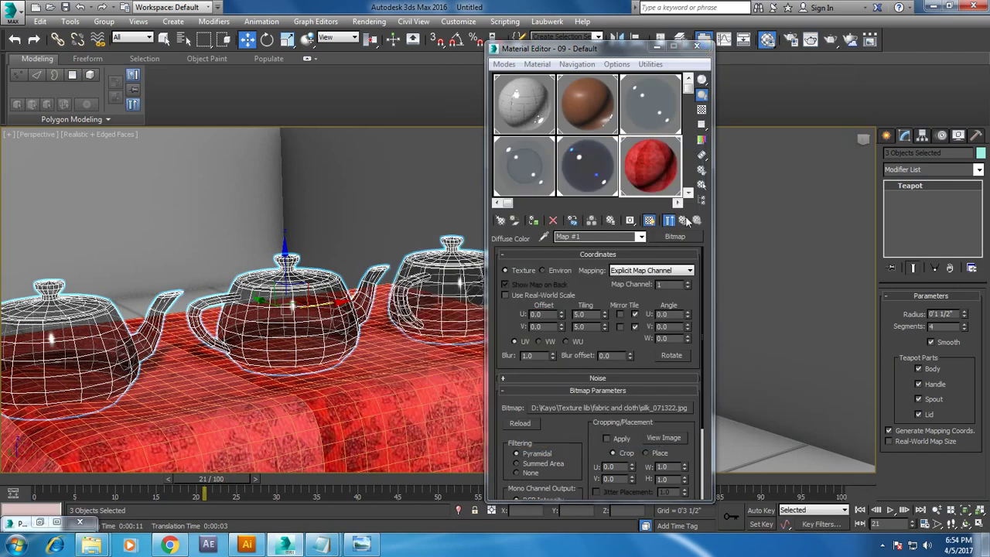
- Return to the tablecloth's parent material and browse its template list without choosing one
click(684, 221)
click(687, 266)
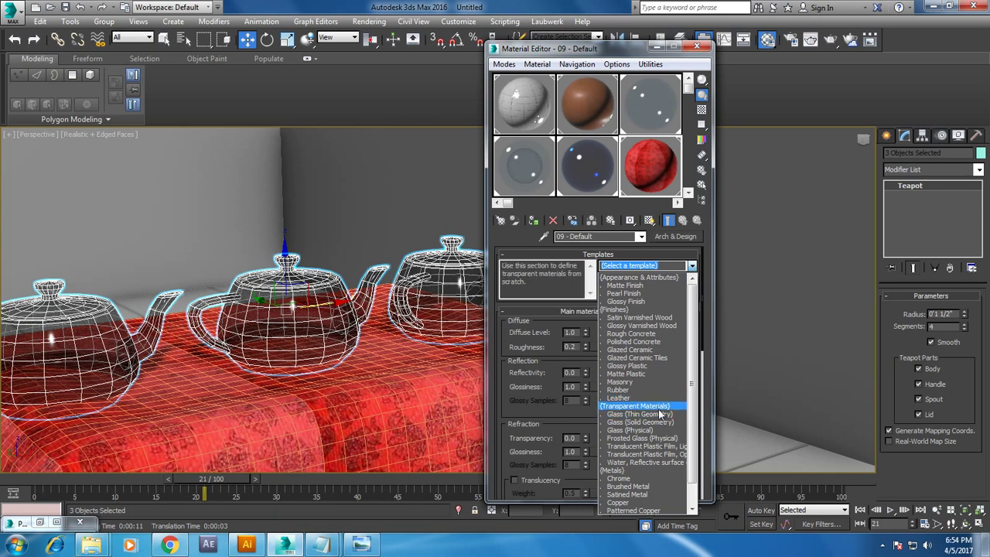
scroll(659, 410, down, 1)
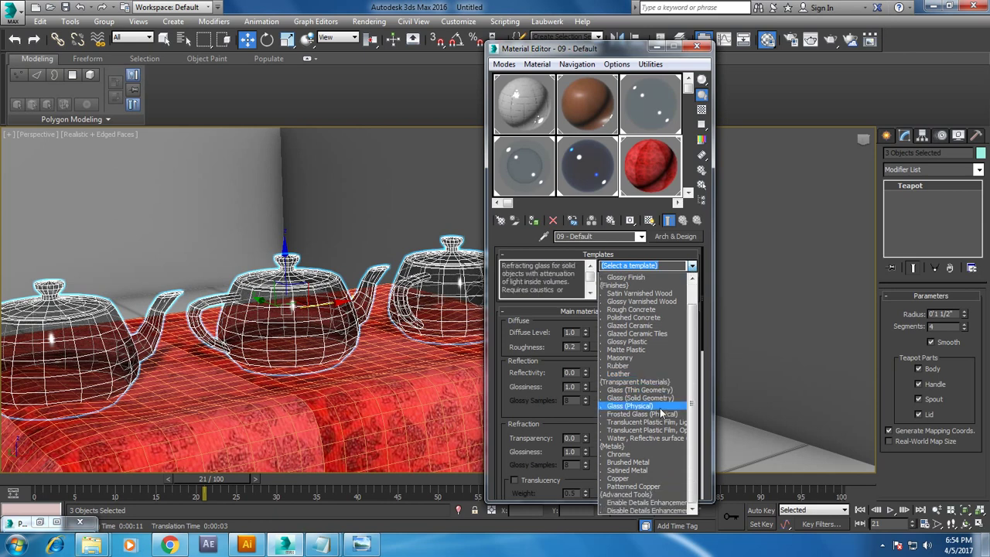
scroll(661, 412, up, 1)
scroll(661, 412, up, 2)
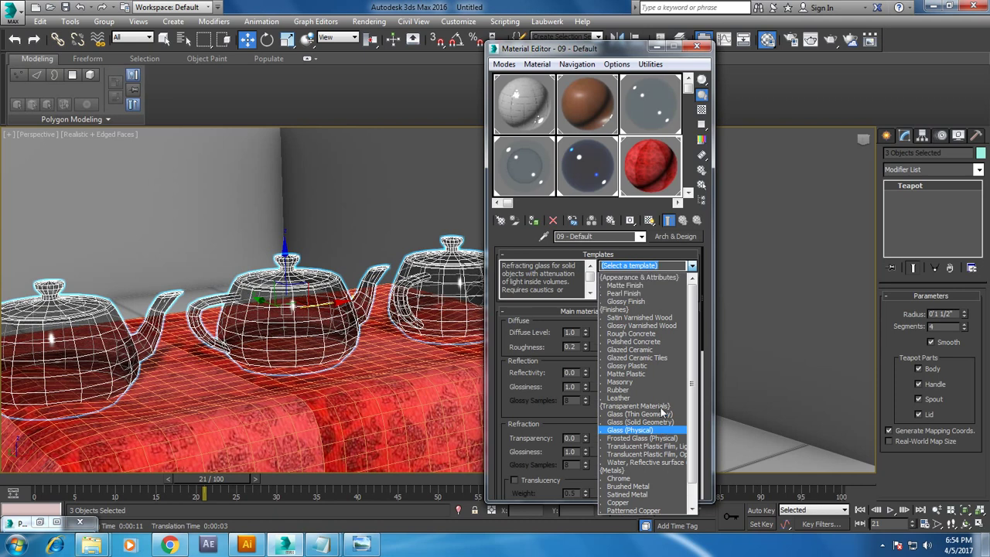
click(303, 340)
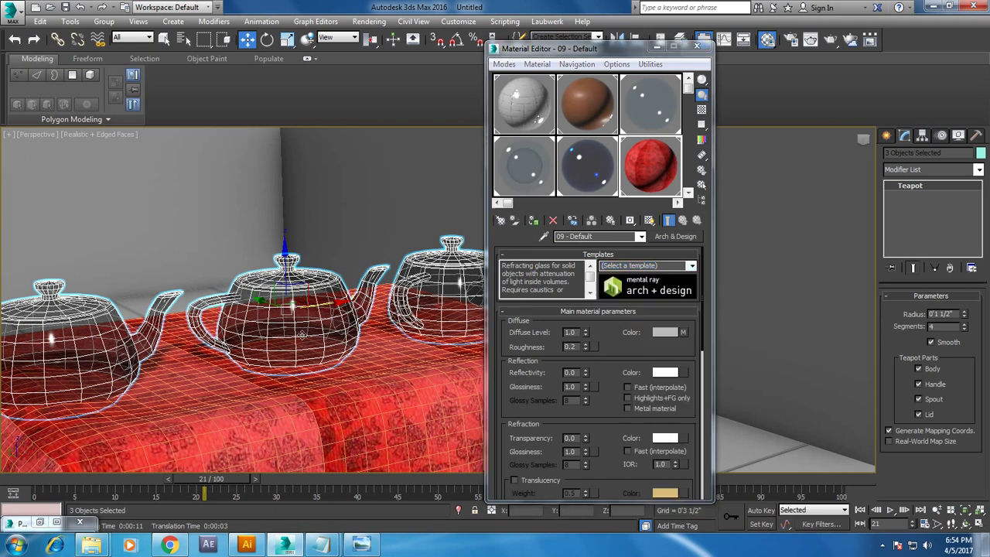
- Make an unused sample slot an Arch & Design material using the Frosted Glass (Physical) template
click(688, 192)
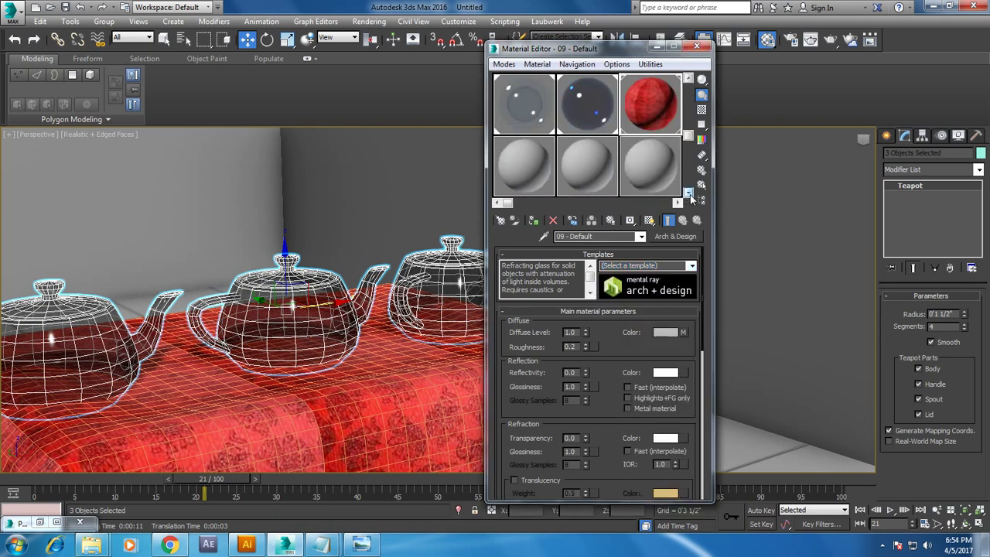
click(541, 169)
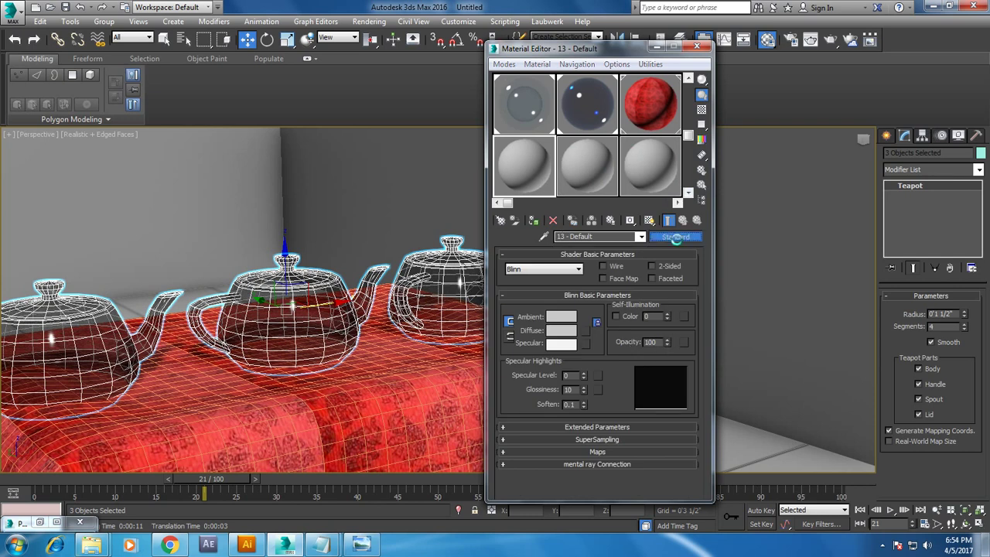
click(675, 237)
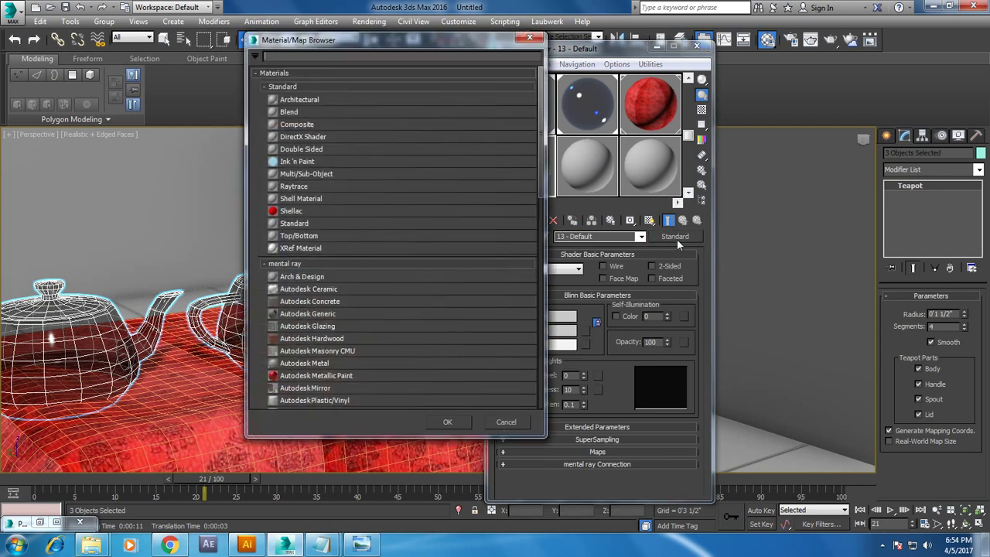
double_click(301, 277)
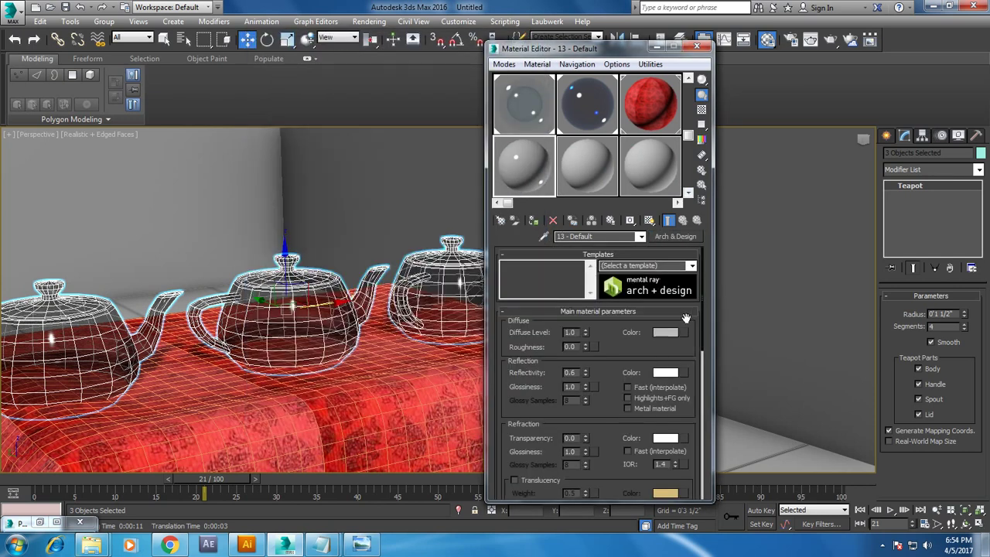
click(692, 266)
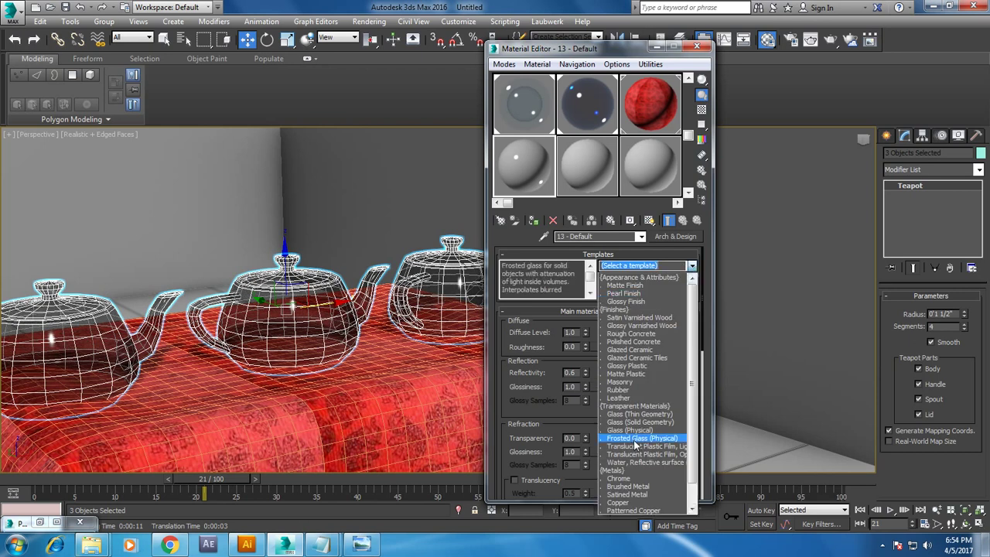
click(635, 439)
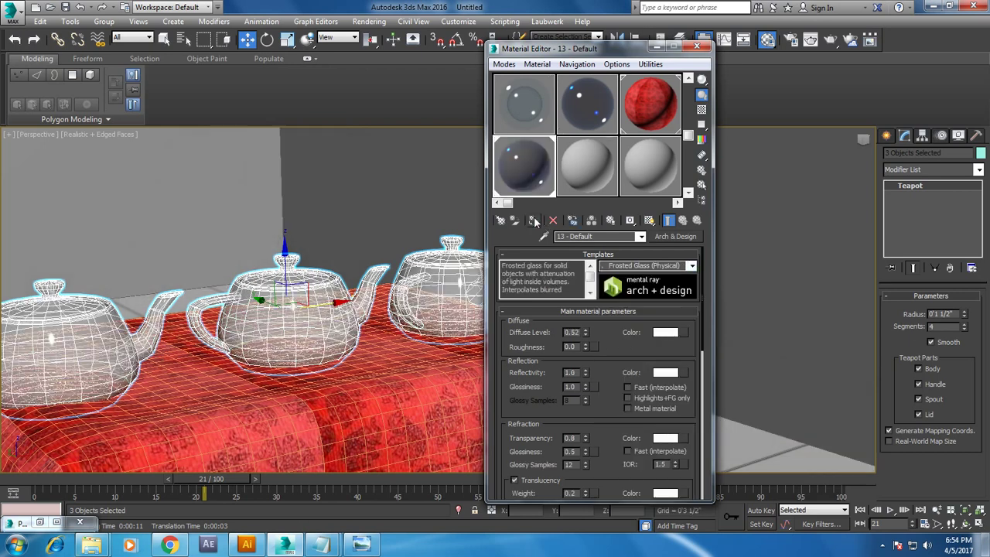
- Render the scene to check the frosted-glass teapots
scroll(321, 280, up, 5)
scroll(321, 281, up, 2)
scroll(321, 280, down, 6)
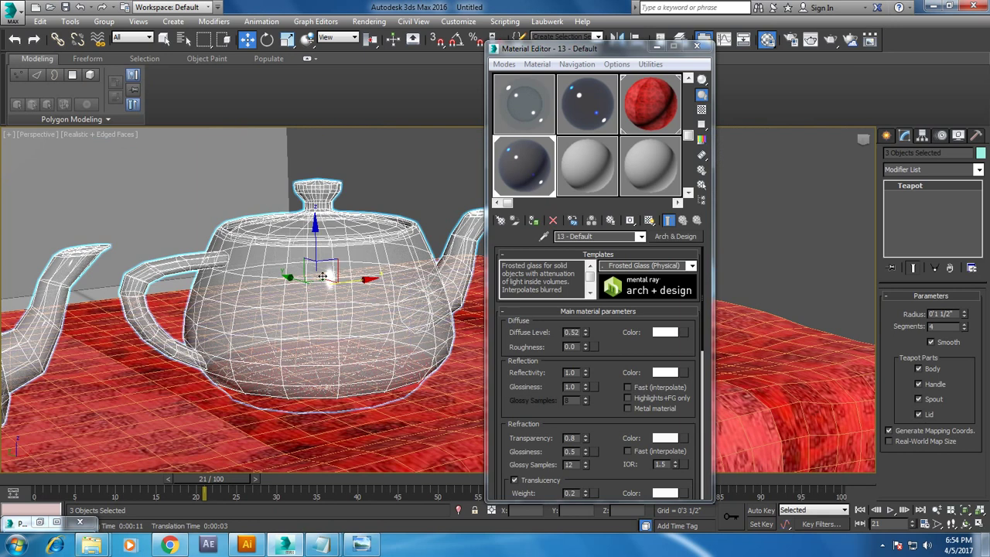
click(830, 40)
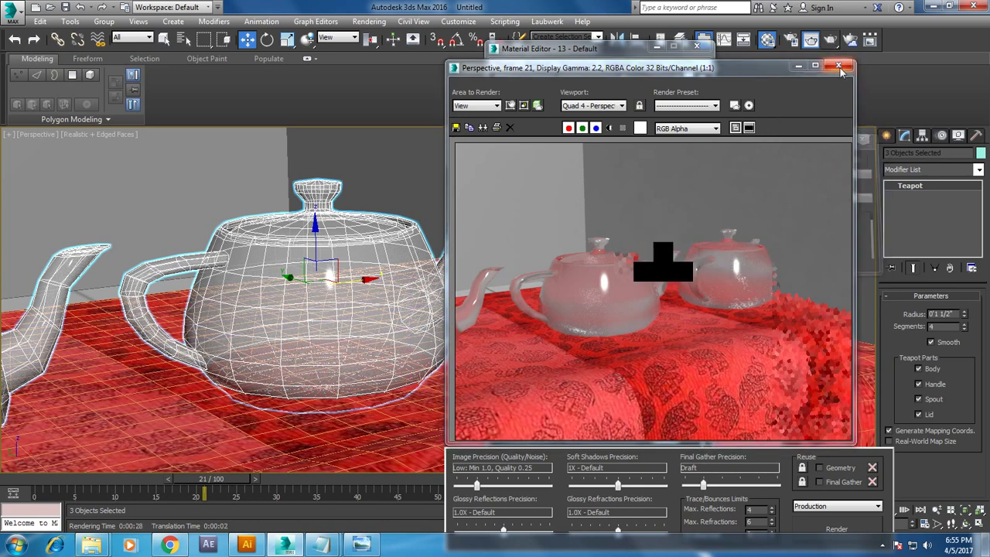
- Close the frosted-glass render, choose the Box primitive, and minimise the Material Editor
click(838, 65)
click(887, 136)
click(908, 213)
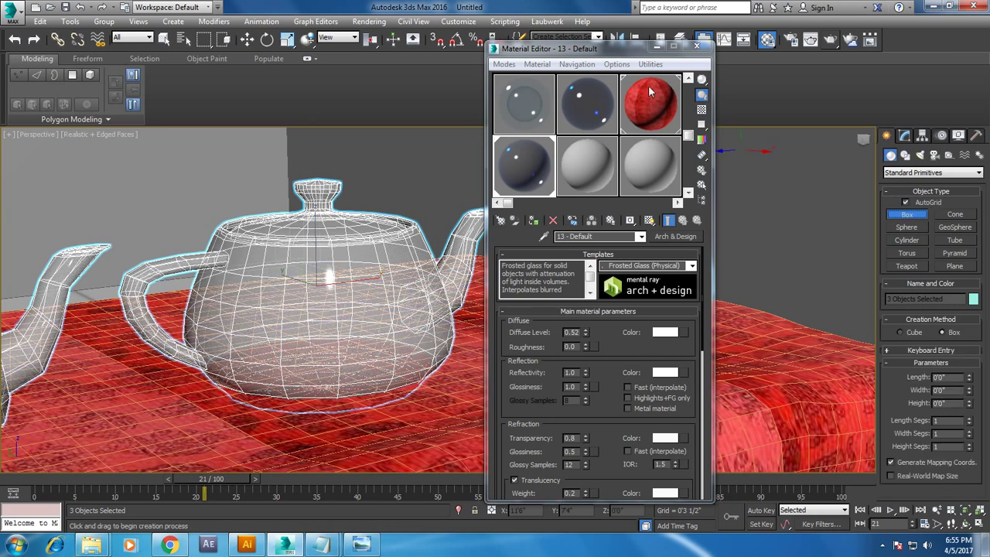
click(674, 47)
scroll(372, 378, down, 4)
scroll(372, 378, down, 3)
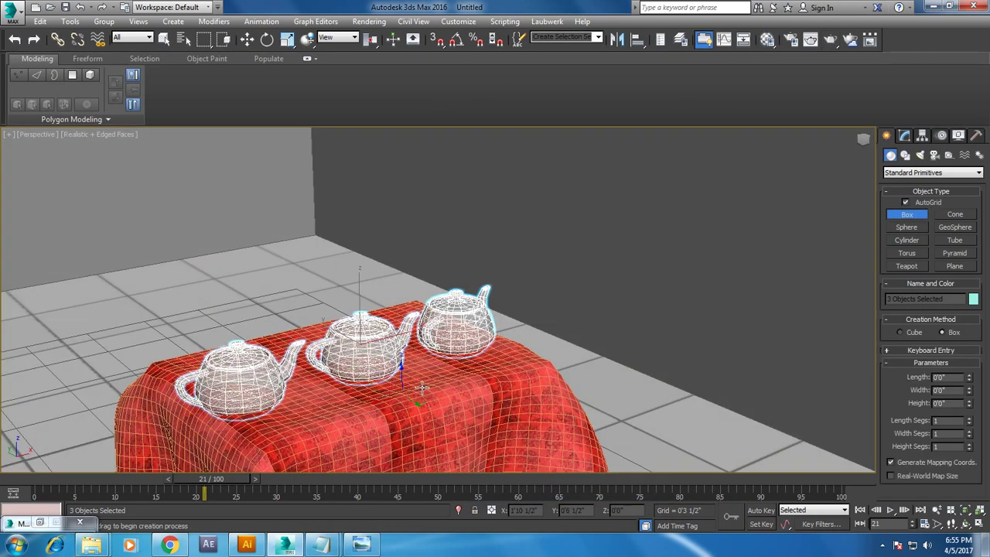
- Draw a thin upright box on the tablecloth in front of the teapots
drag(422, 388, 314, 421)
click(337, 307)
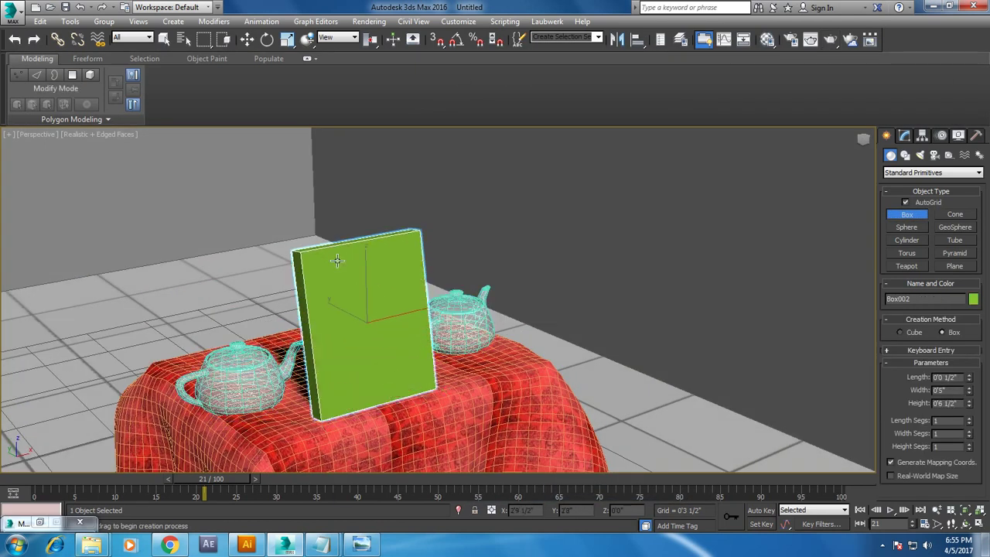
key(w)
scroll(369, 194, up, 5)
- Assign the frosted-glass material to Box002 and render the scene
key(m)
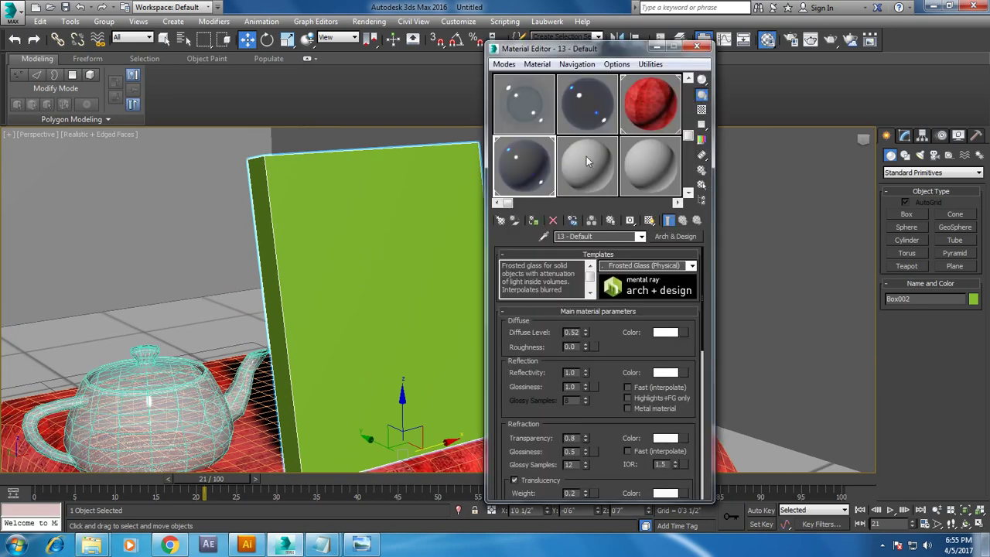
click(533, 222)
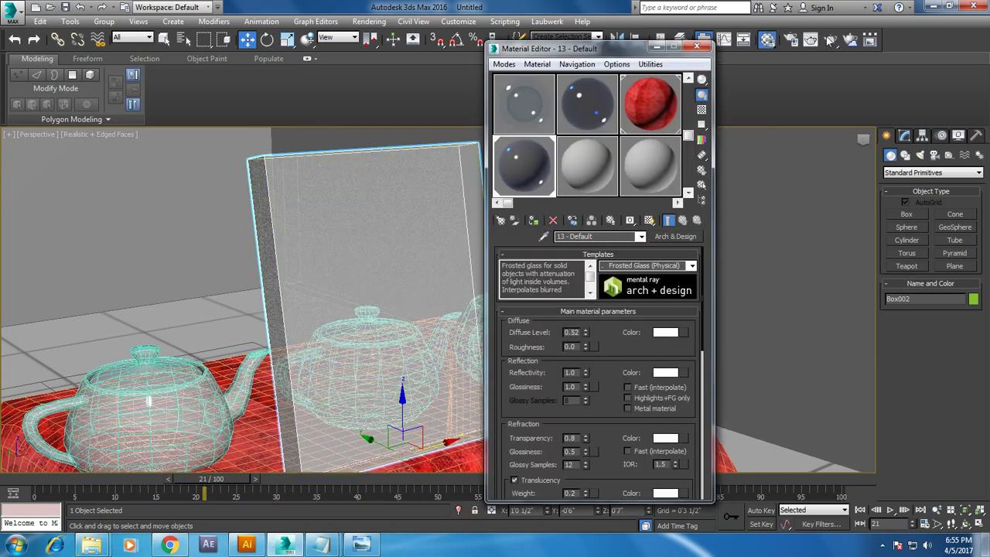
click(829, 39)
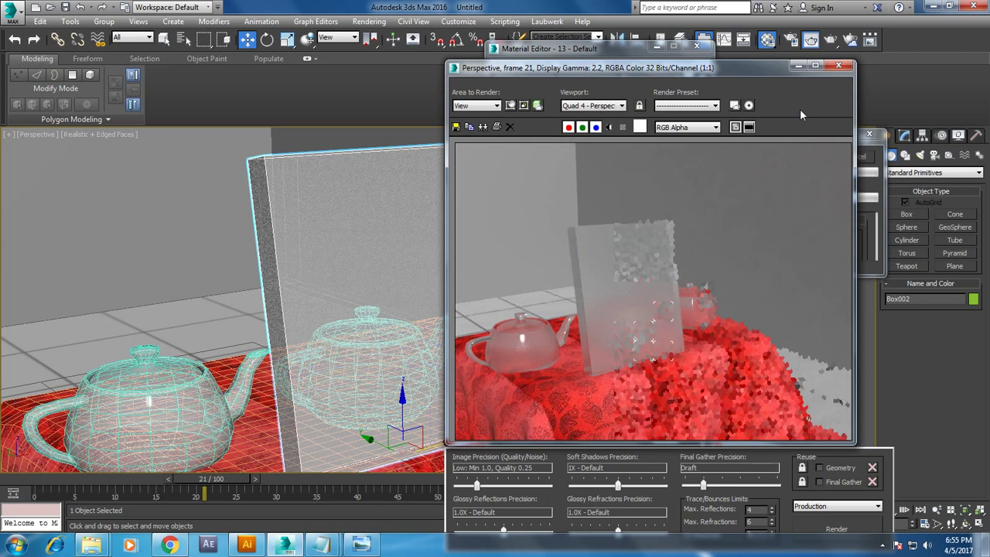
scroll(664, 294, up, 1)
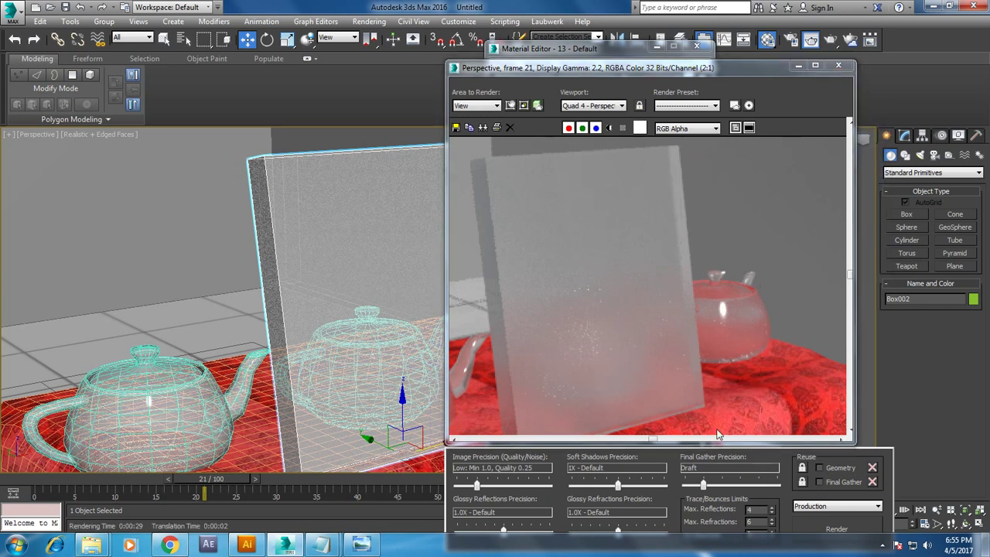
click(839, 67)
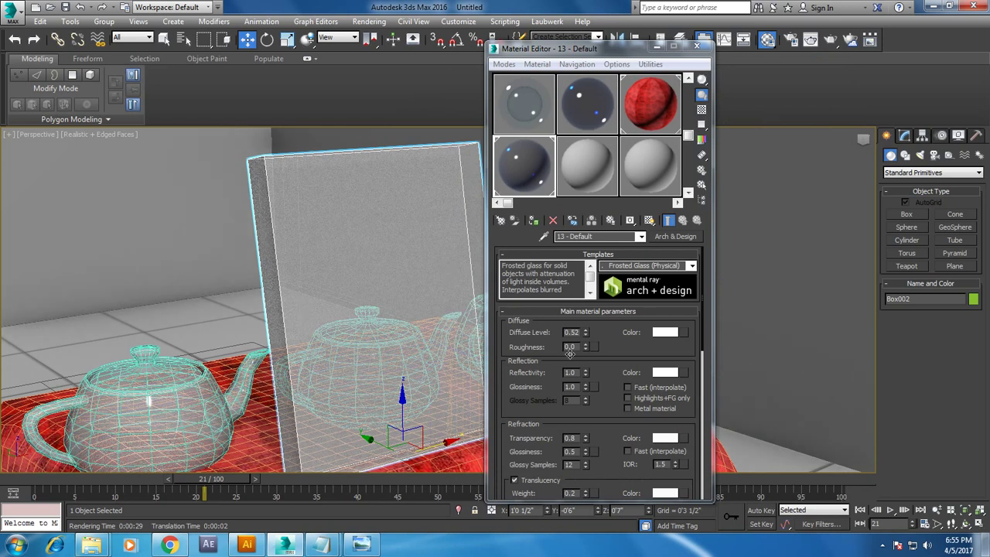
- Delete Box002, switch the teapots' material to the Brushed Metal template, and render them
key(Delete)
click(367, 364)
click(691, 266)
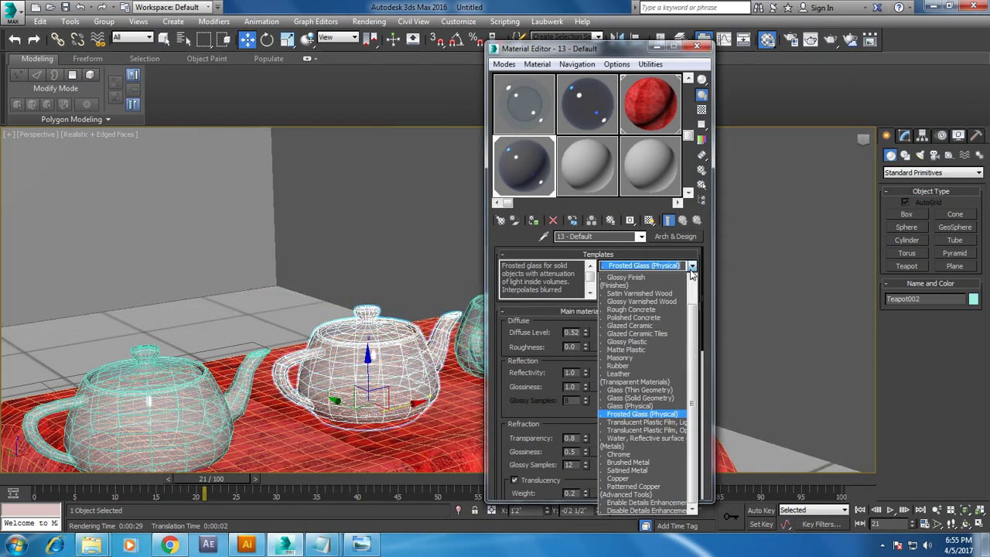
click(642, 463)
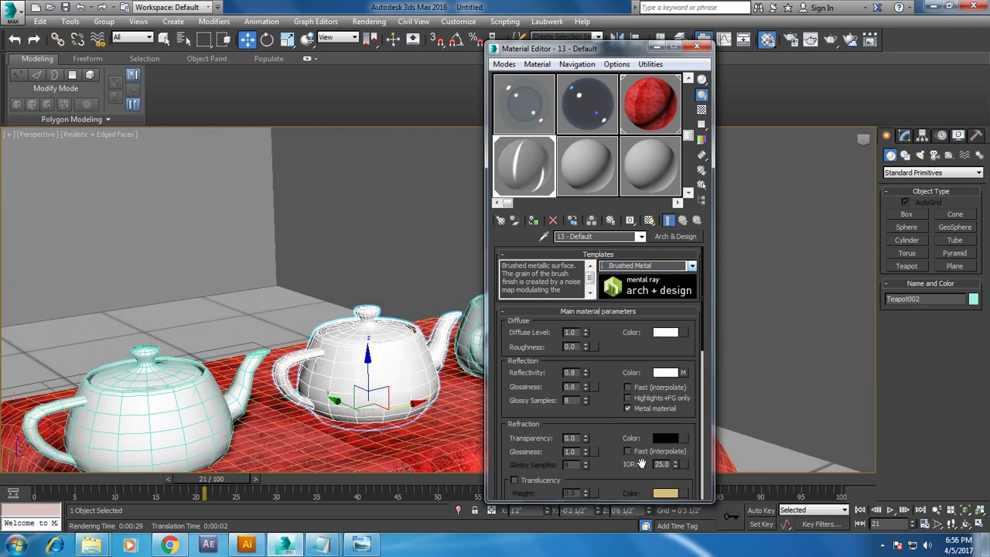
click(830, 38)
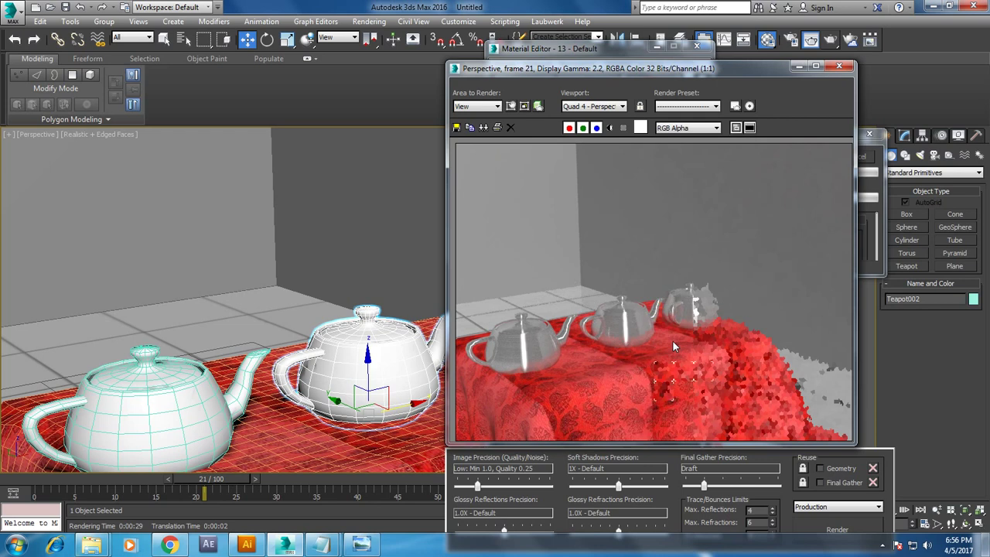
click(846, 70)
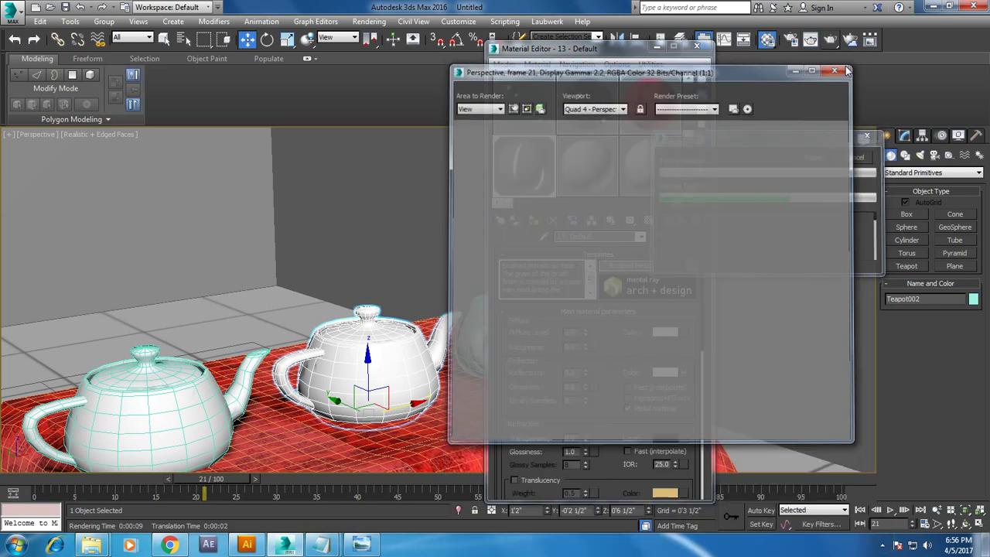
- Switch the teapots' material to the Copper template and render the reframed teapots
click(691, 266)
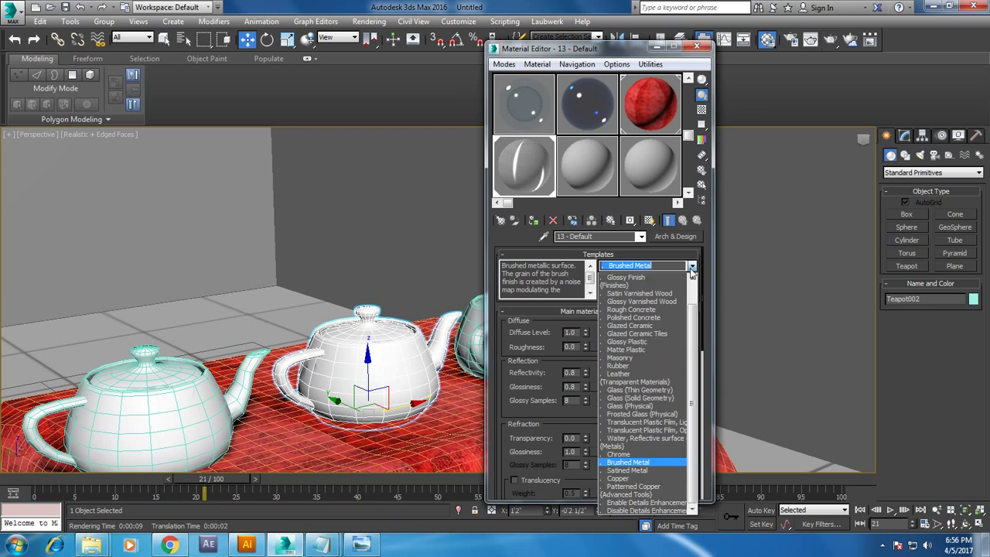
click(645, 480)
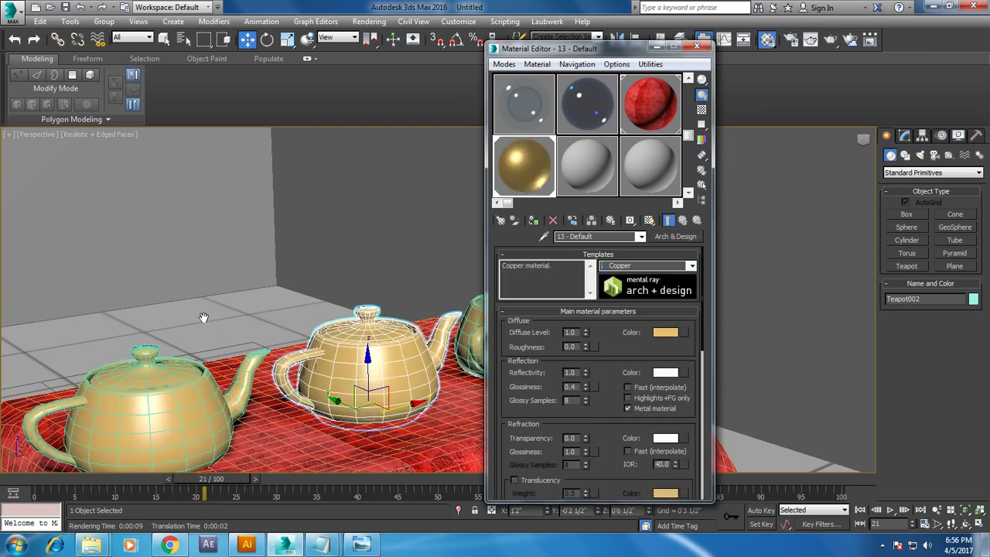
scroll(203, 318, up, 3)
scroll(263, 255, up, 2)
middle_drag(232, 258, 118, 232)
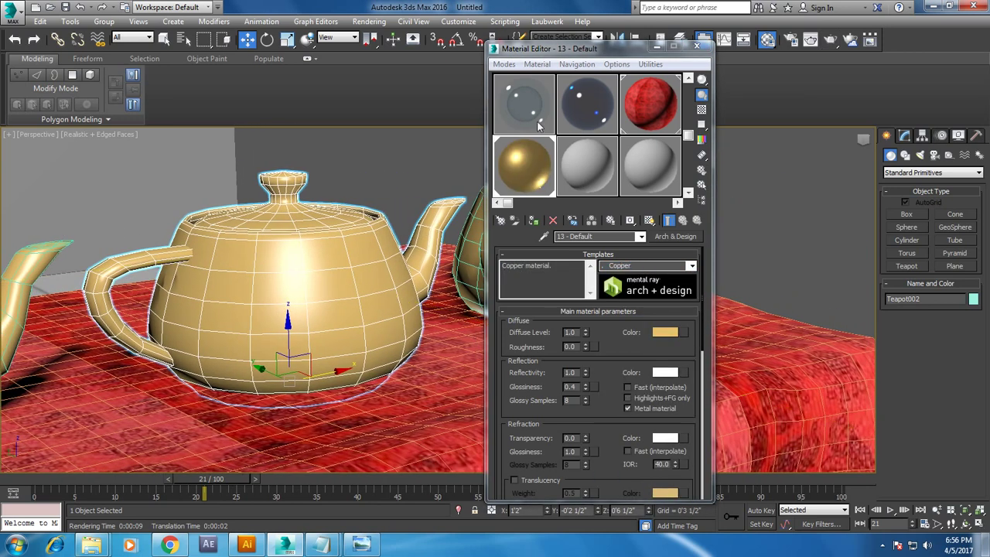
click(811, 39)
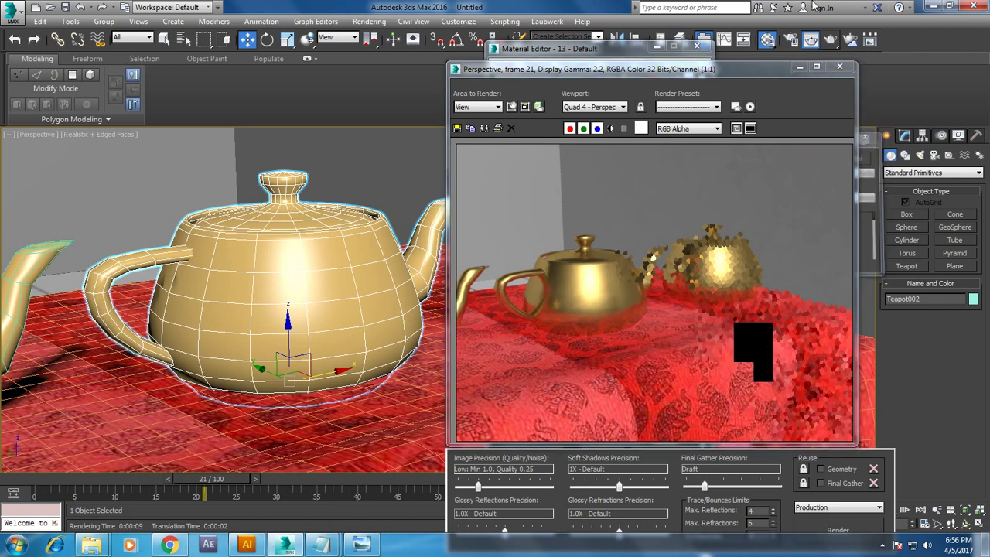
click(766, 38)
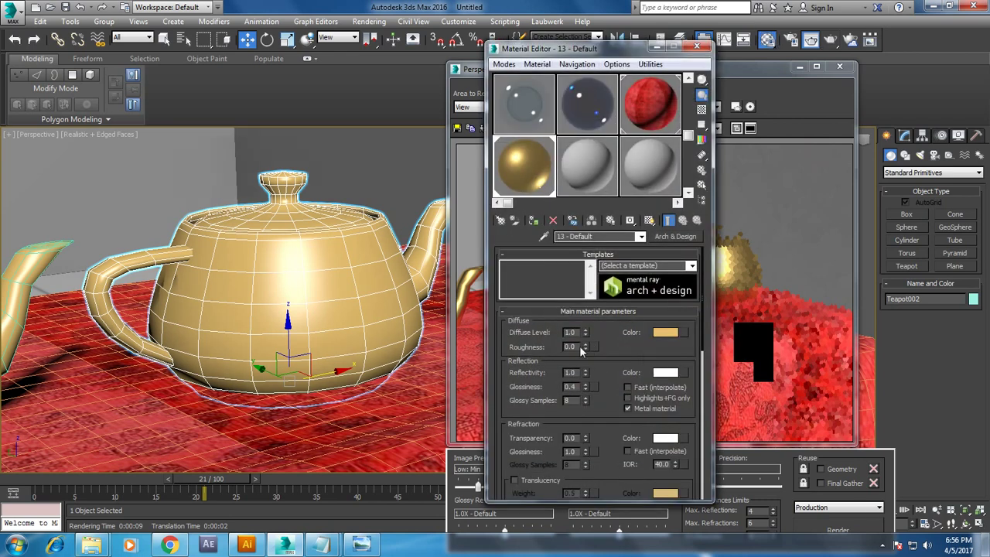
- Give the copper Roughness 0.16 and Reflectivity 0.88, then close the editor and render window
click(586, 344)
scroll(594, 416, down, 2)
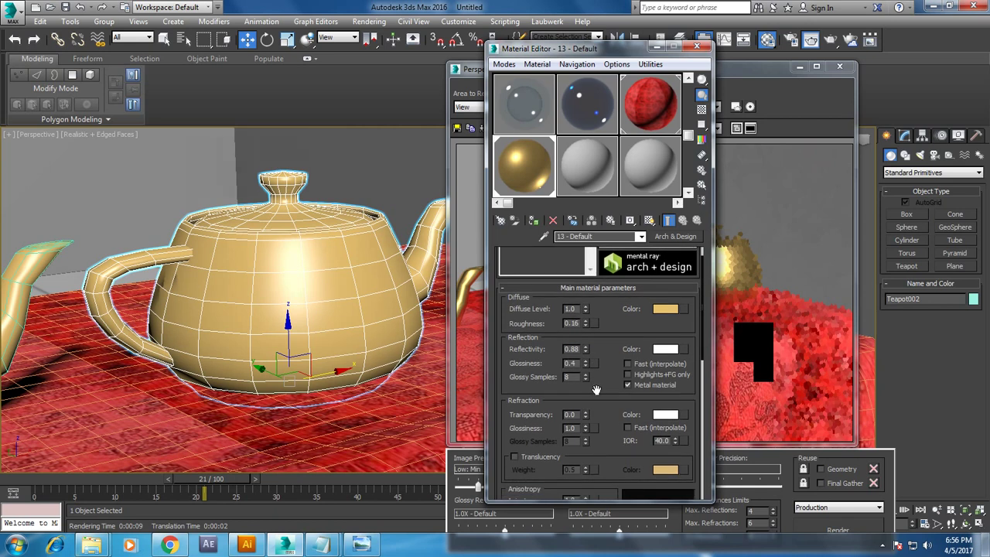
click(697, 46)
click(839, 66)
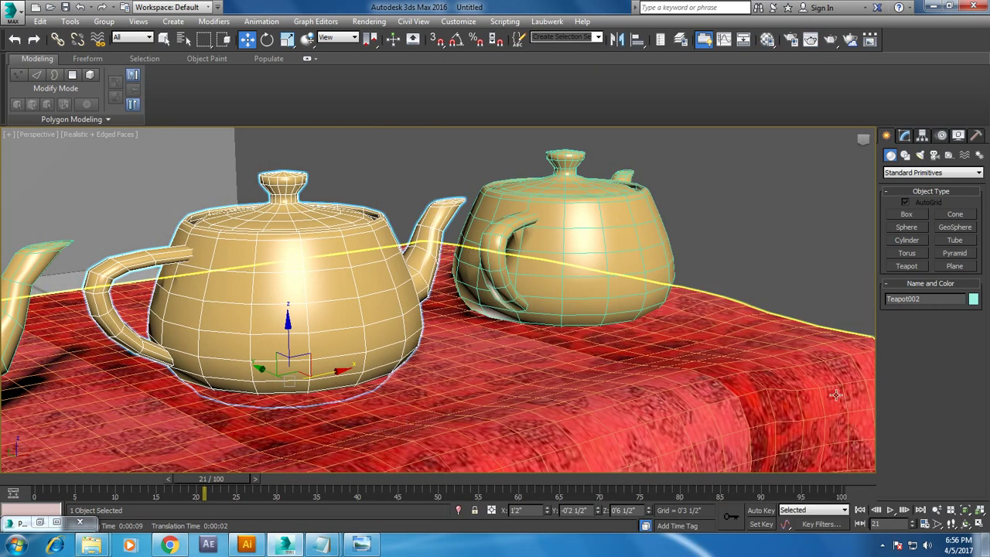
middle_drag(671, 375, 701, 369)
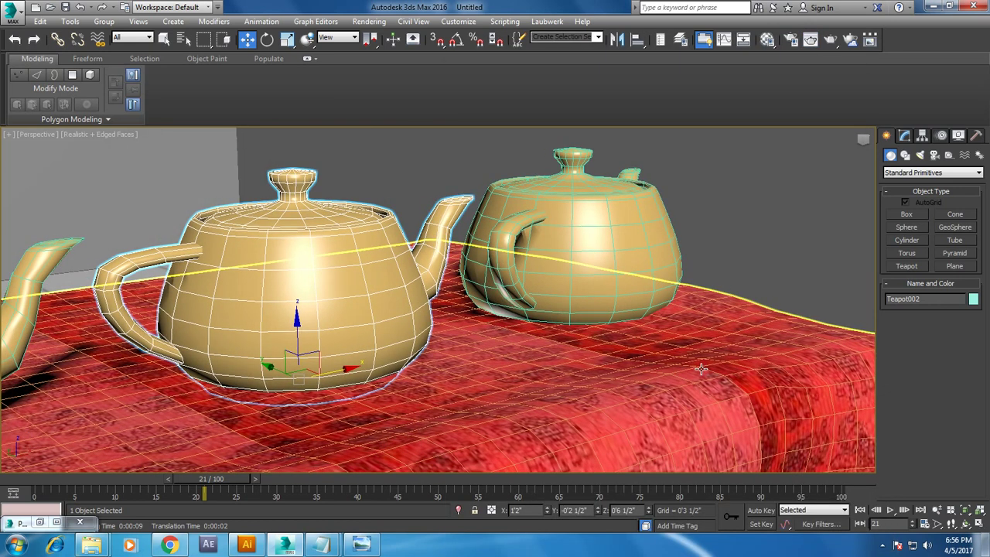